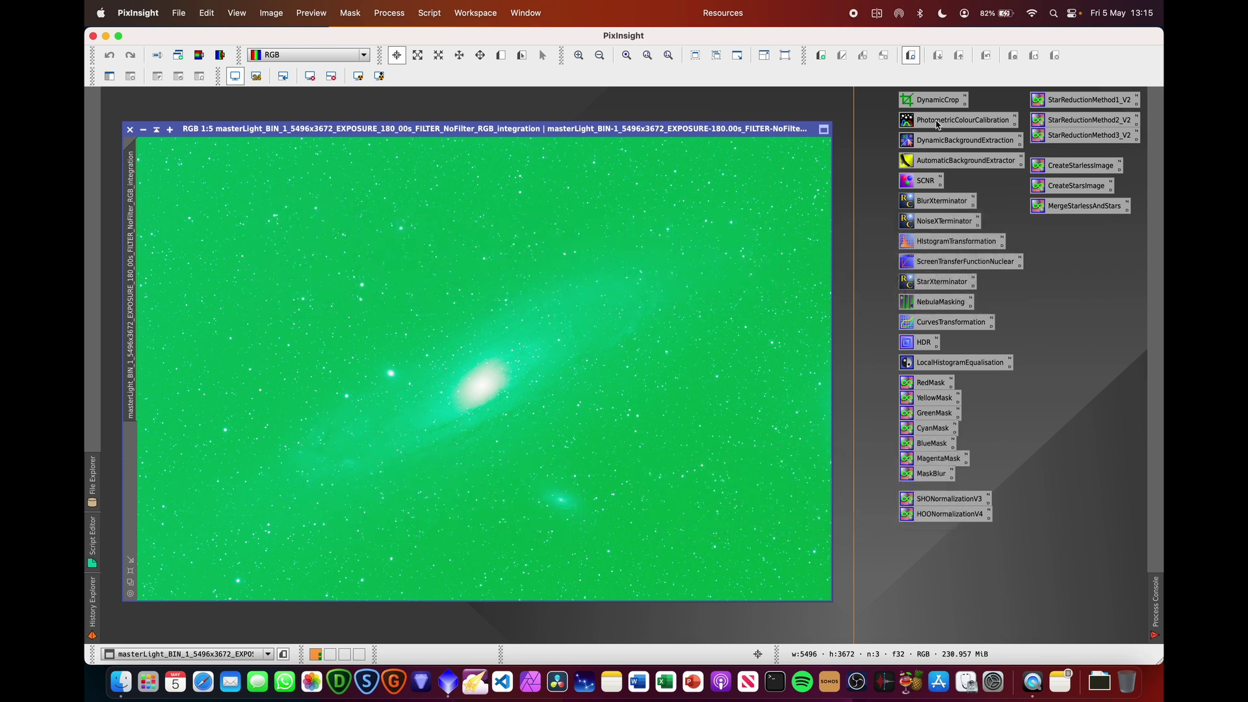
# - Run PhotometricColorCalibration on the M31 image with the Average Spiral Galaxy white reference
pyautogui.doubleClick(937, 125)
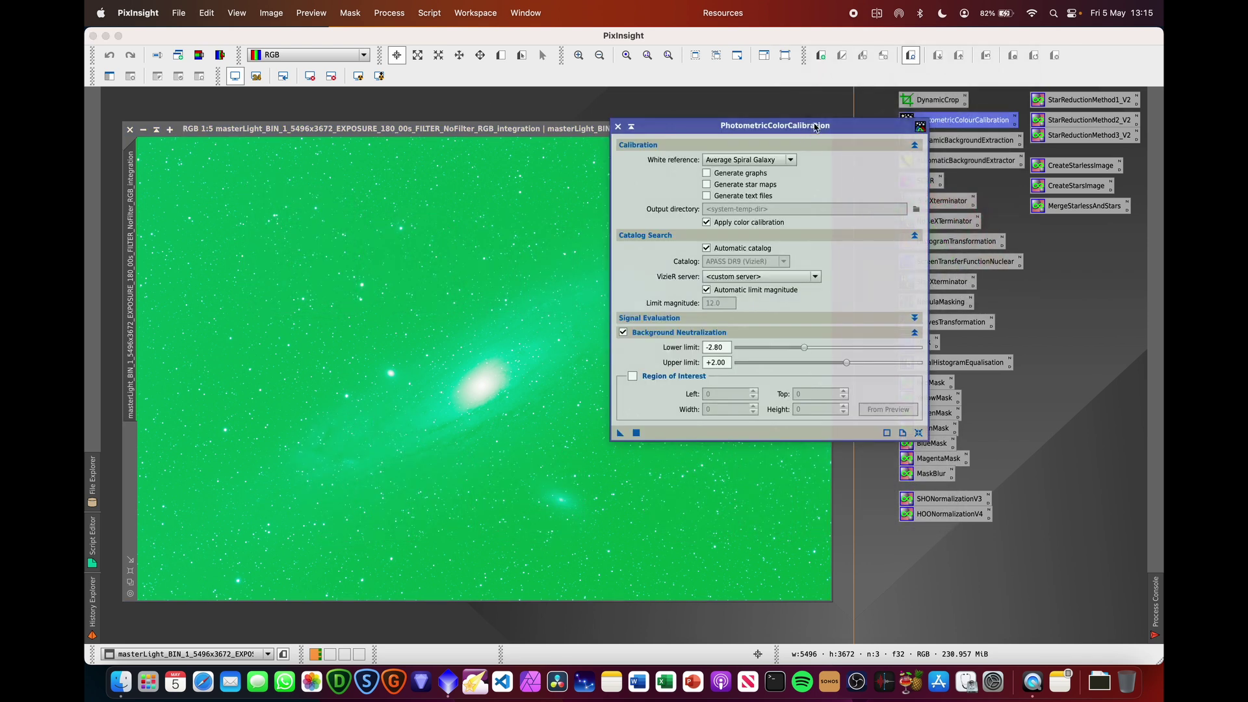
pyautogui.moveTo(815, 125); pyautogui.dragTo(780, 126)
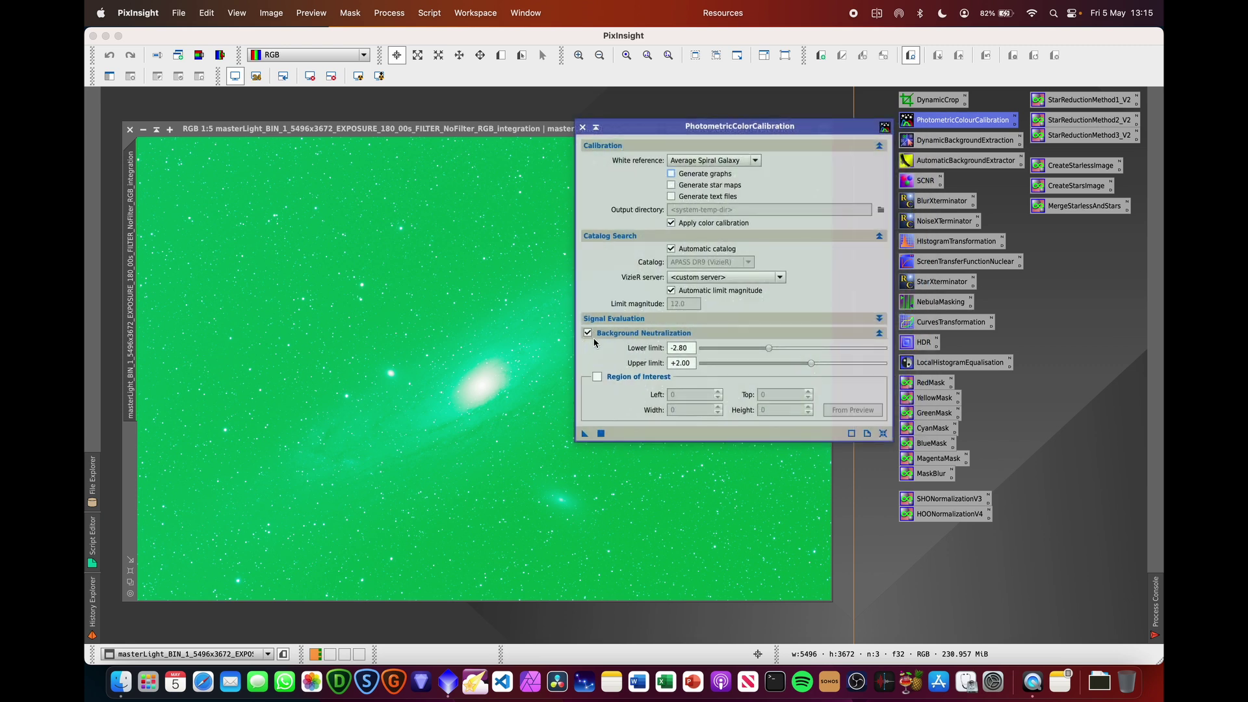
pyautogui.moveTo(584, 437); pyautogui.dragTo(441, 512)
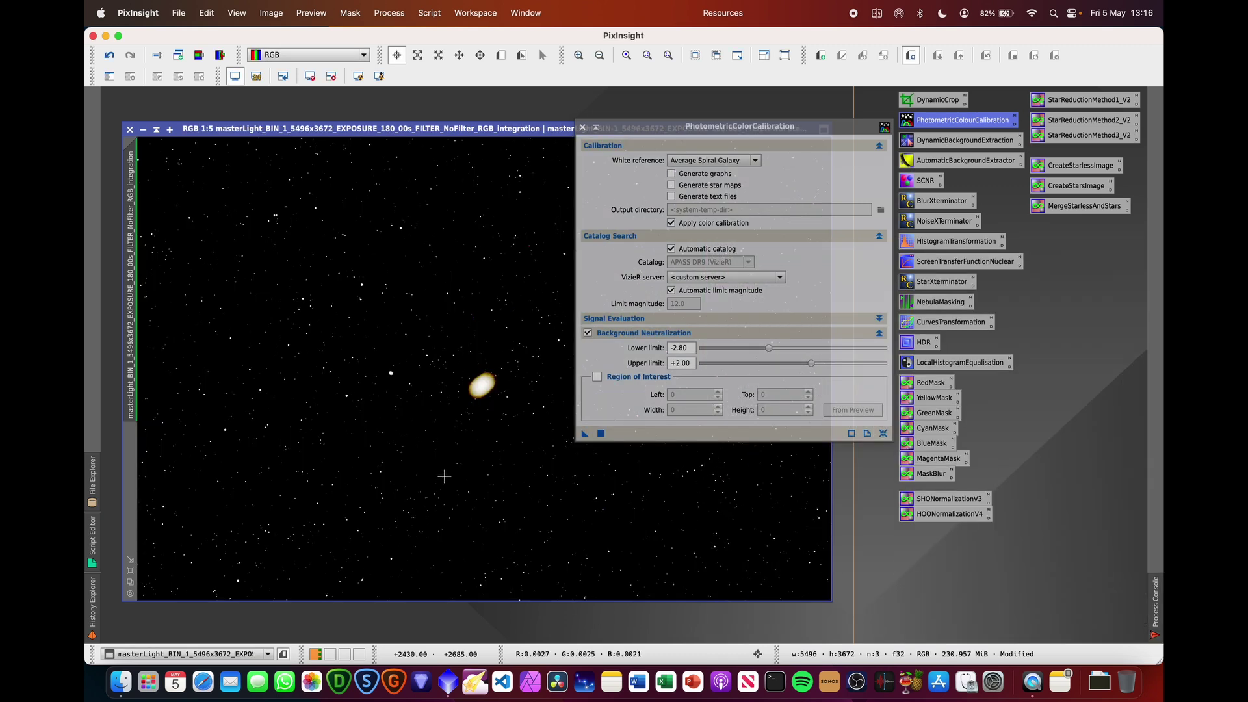
# - Close colour calibration, apply an STF auto-stretch, then open and cancel ImageSolver
pyautogui.click(583, 128)
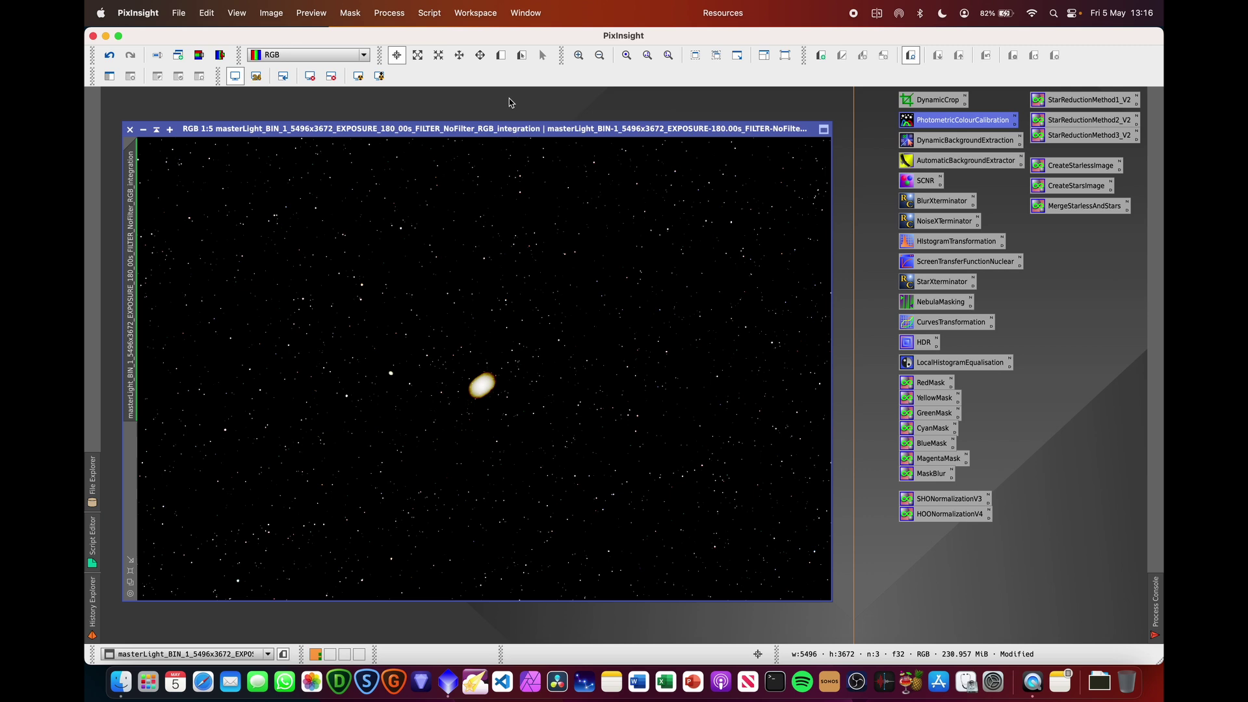
pyautogui.click(358, 76)
pyautogui.click(429, 15)
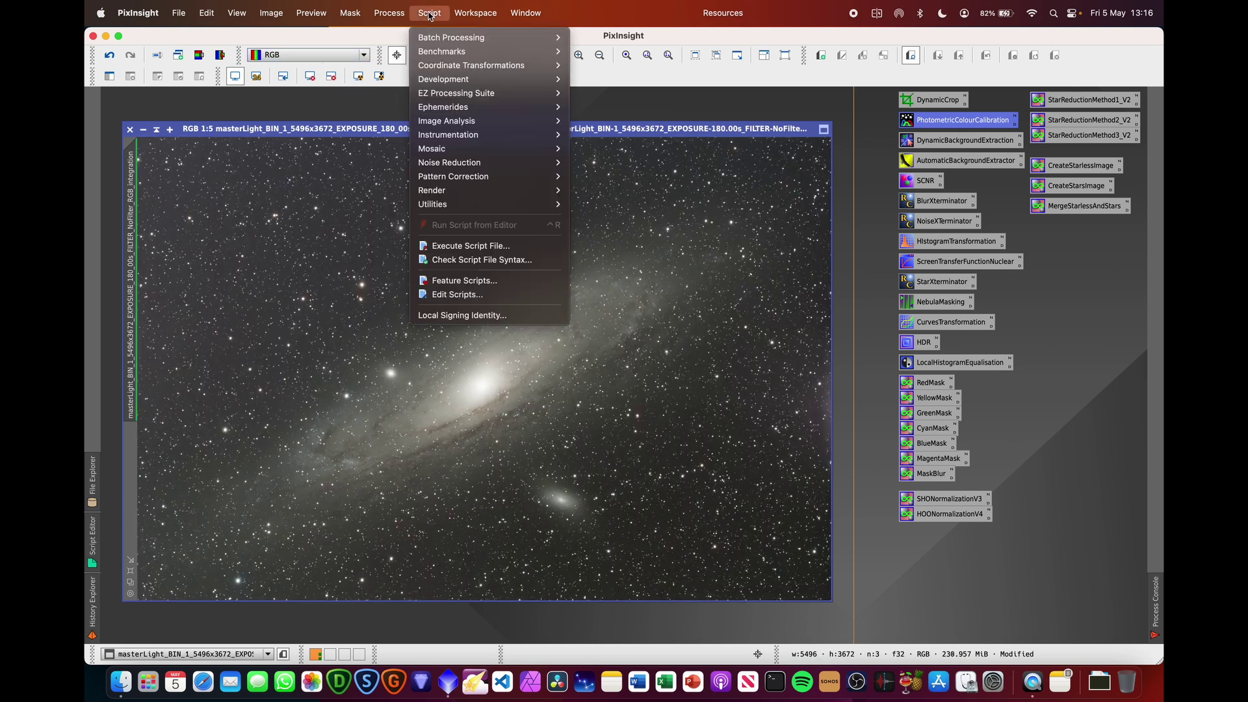
pyautogui.moveTo(455, 121)
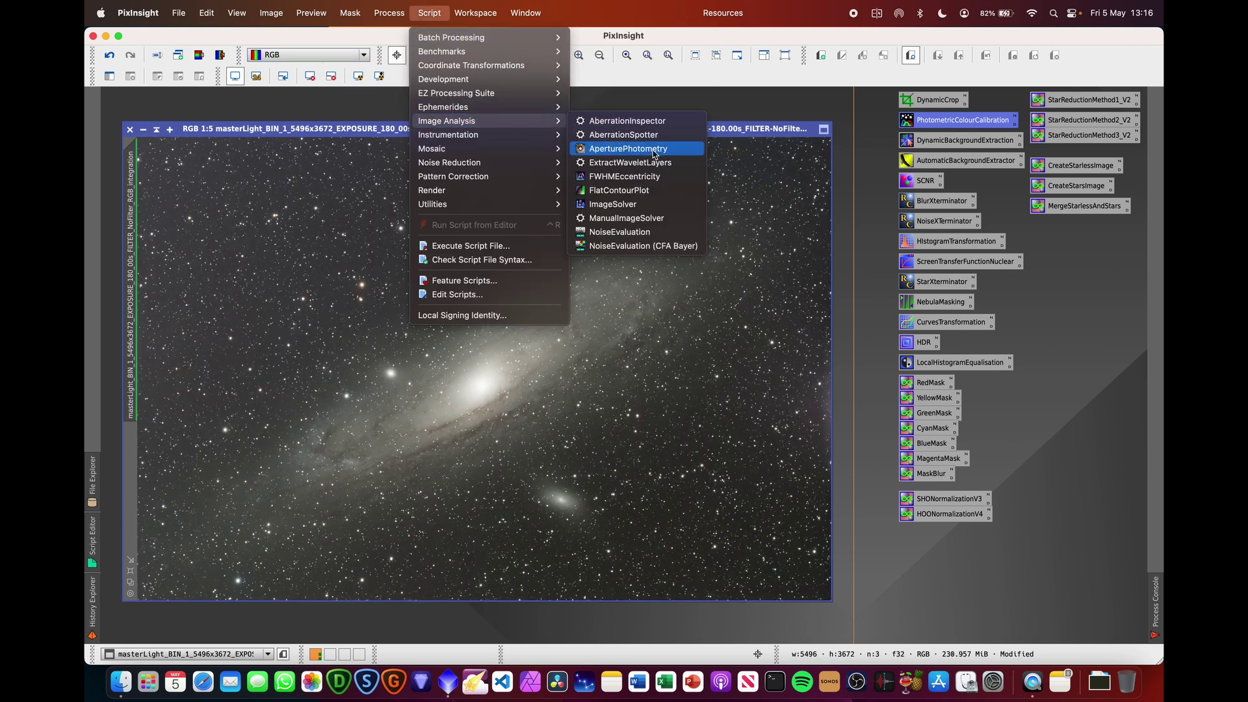
pyautogui.click(666, 205)
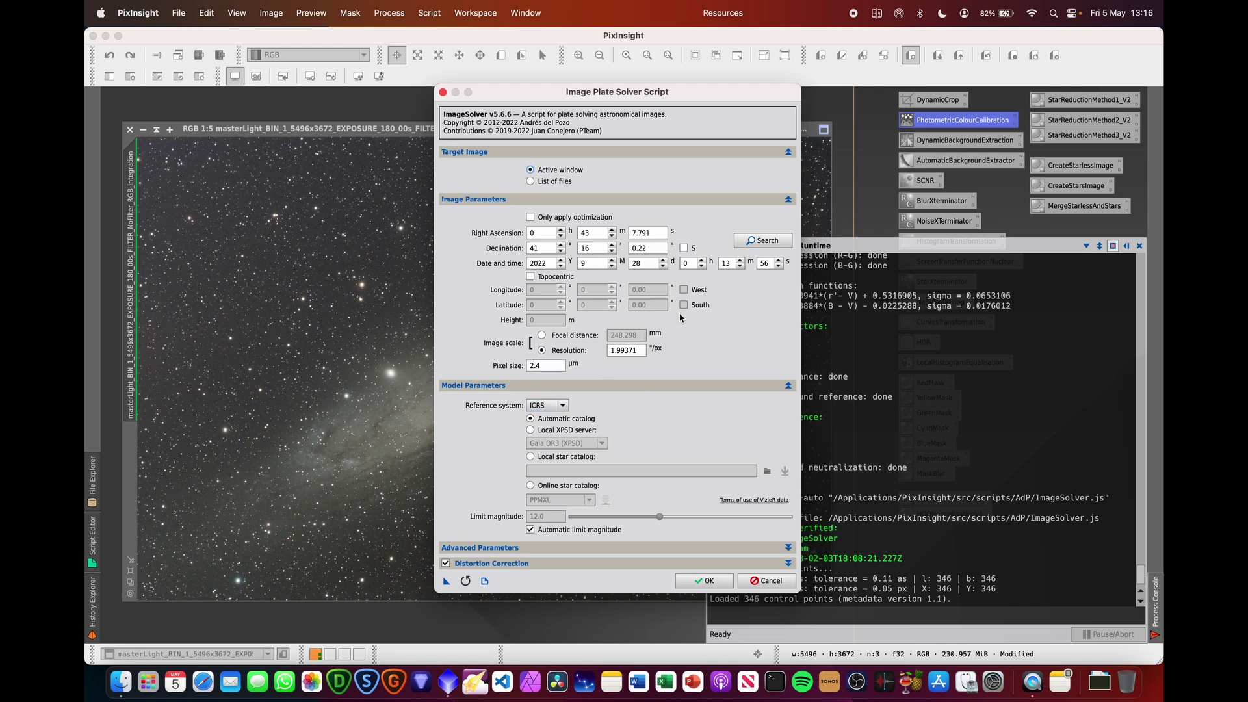
pyautogui.click(442, 93)
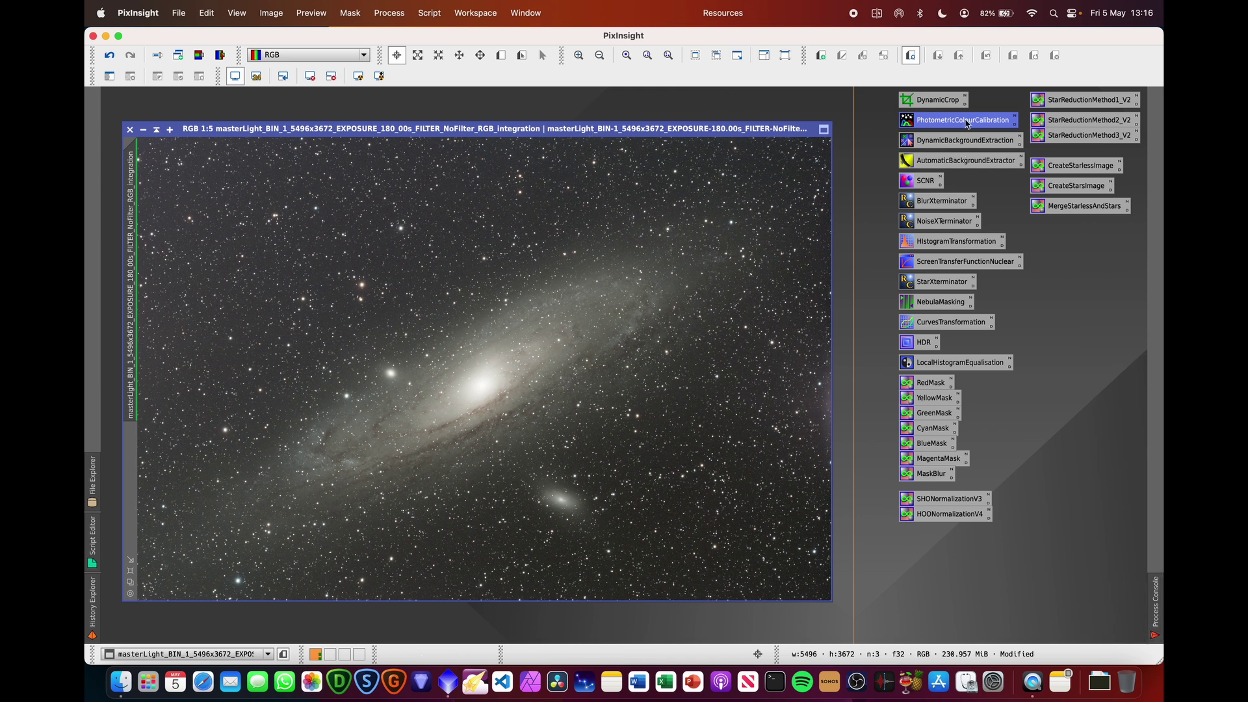
# - Crop the image with DynamicCrop from 5496×3672 to 5331×3522, accepting loss of the astrometric solution
pyautogui.doubleClick(933, 101)
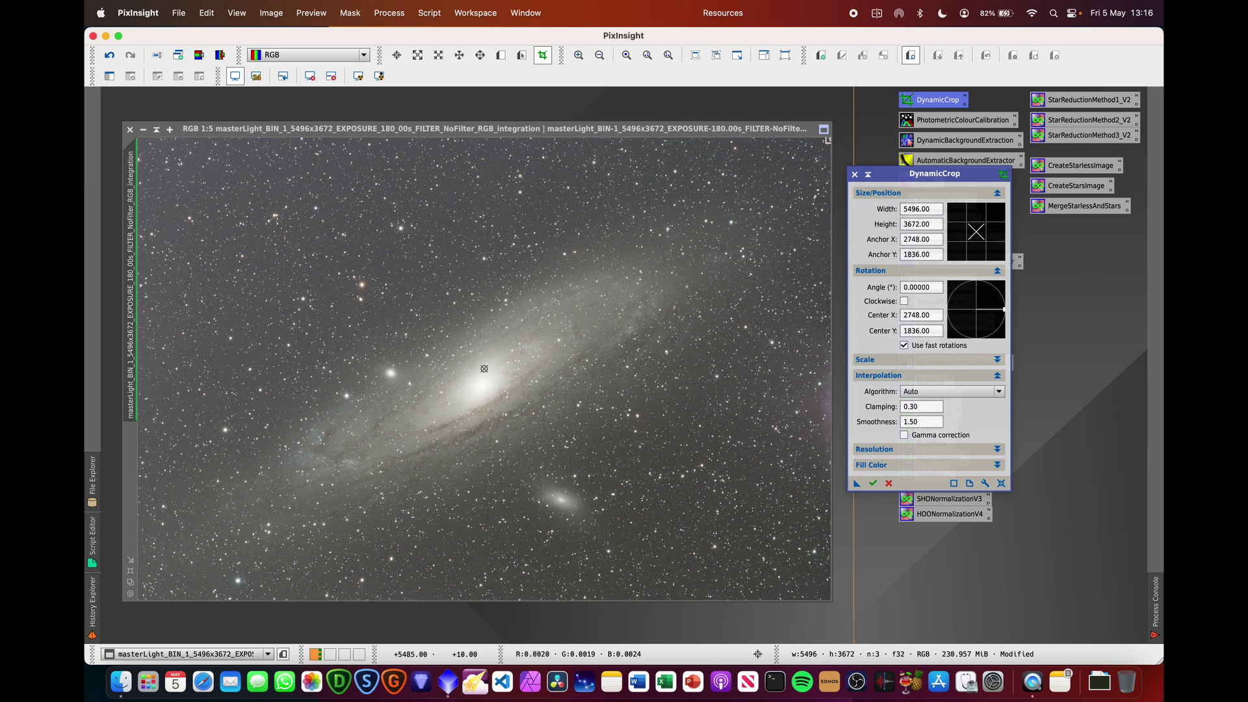
pyautogui.moveTo(832, 139); pyautogui.dragTo(810, 157)
pyautogui.moveTo(775, 204); pyautogui.dragTo(783, 193)
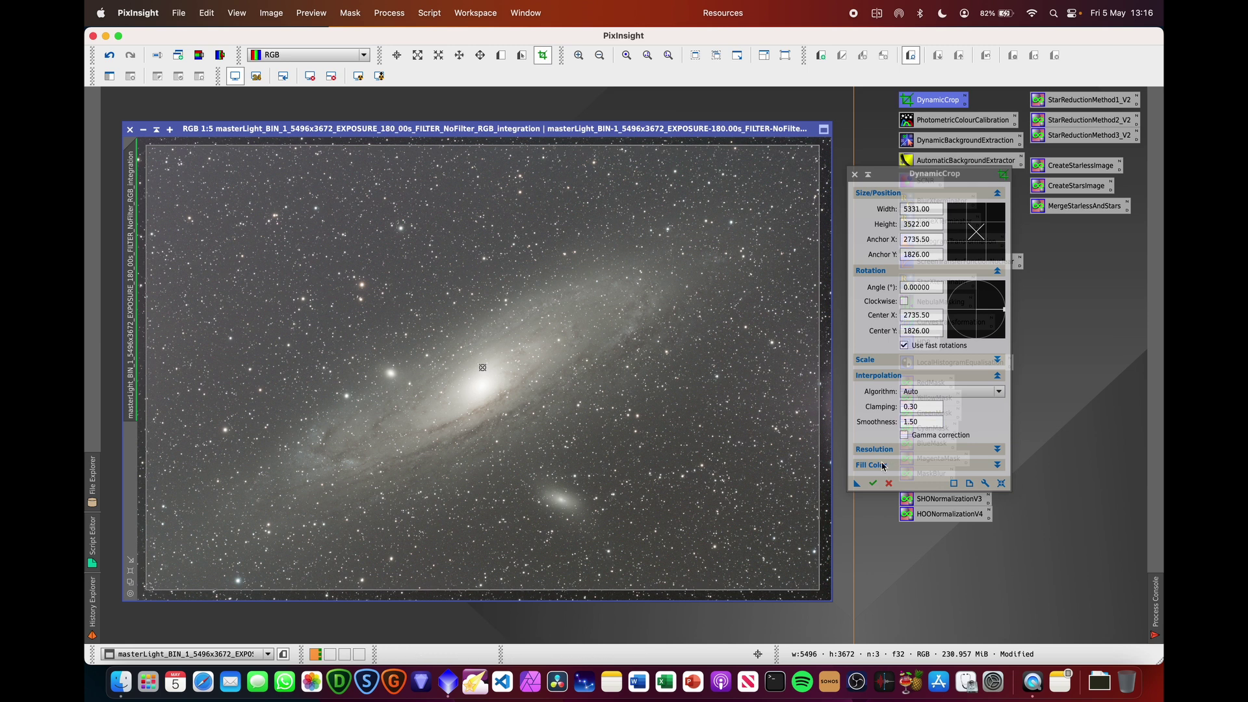
pyautogui.click(873, 483)
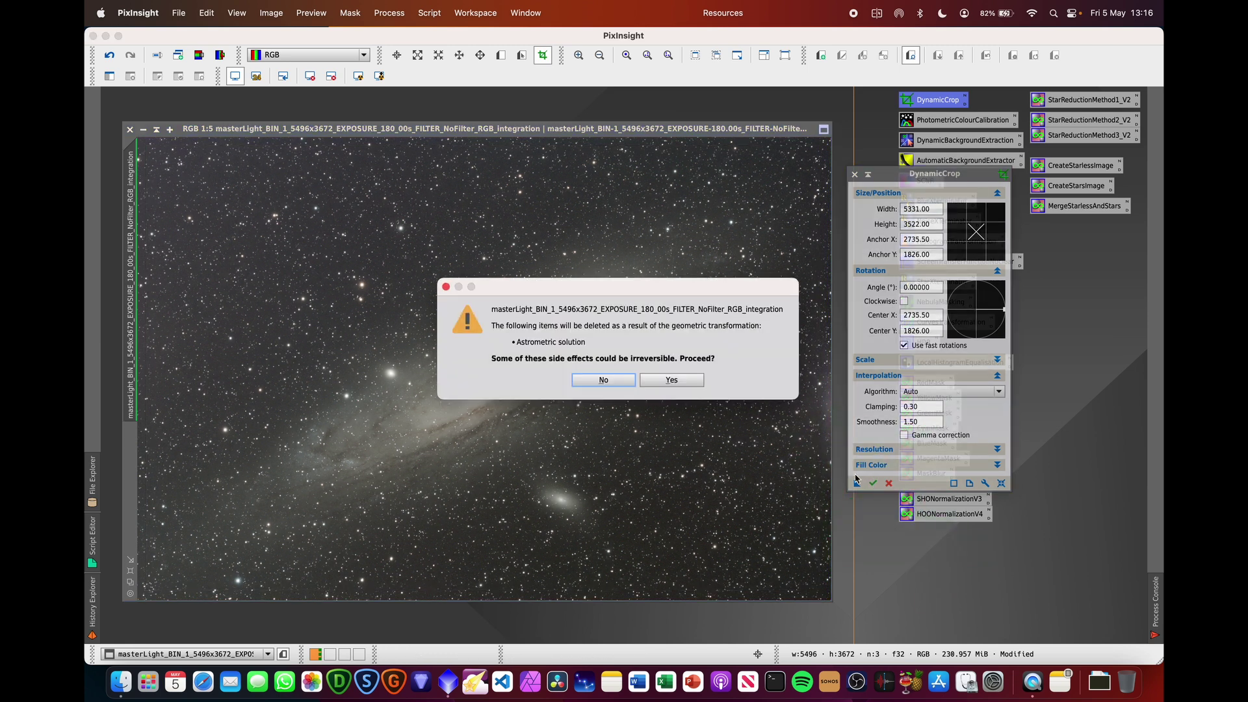
pyautogui.click(691, 382)
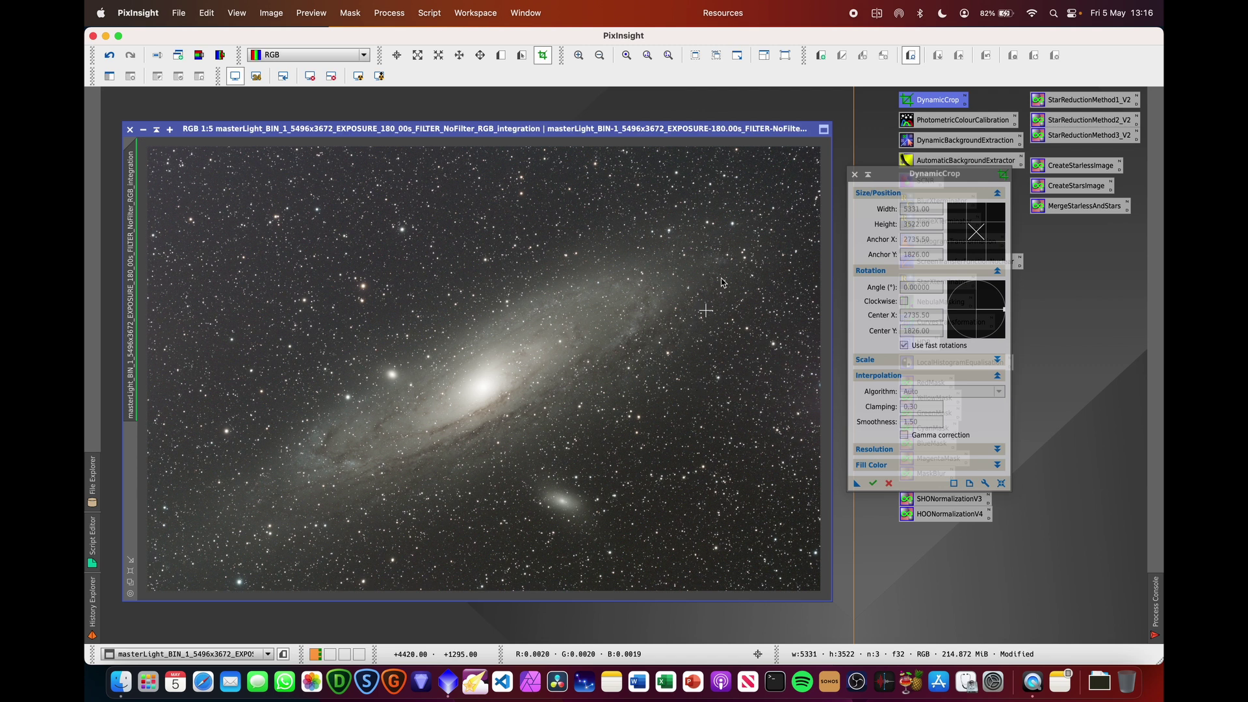
pyautogui.click(855, 174)
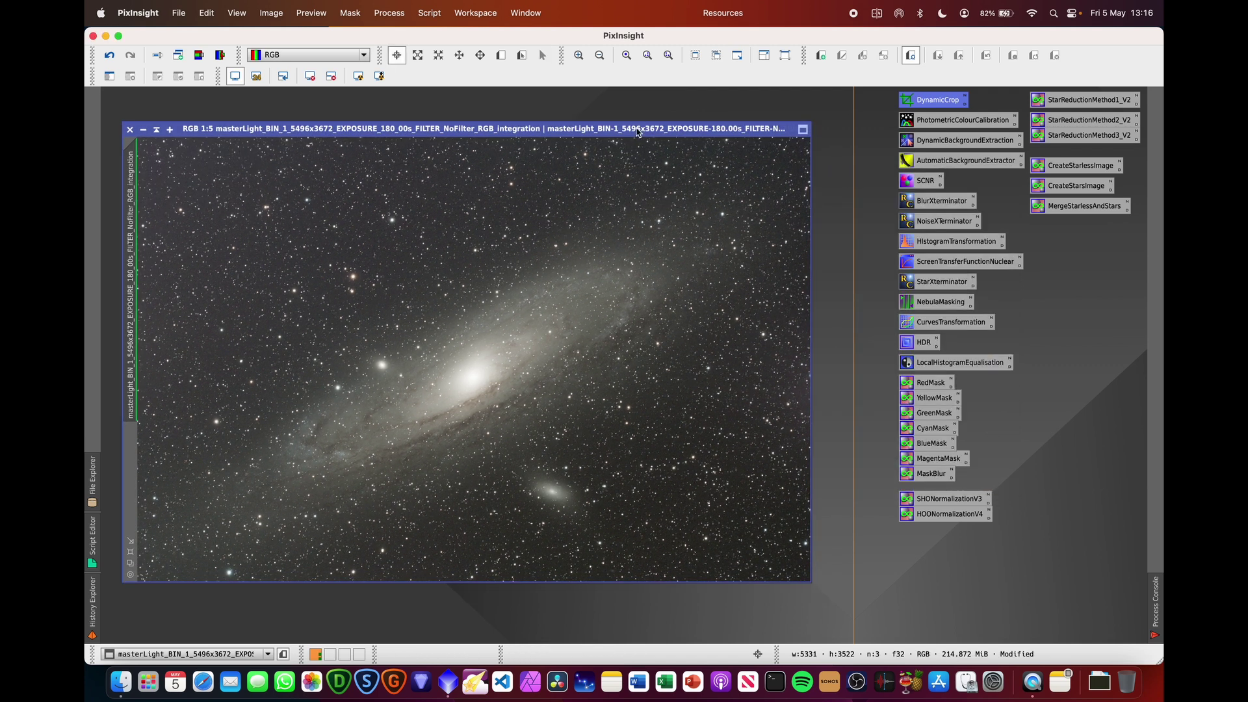
# - Generate a grid of DynamicBackgroundExtraction samples with a 150 px default sample radius
pyautogui.doubleClick(955, 140)
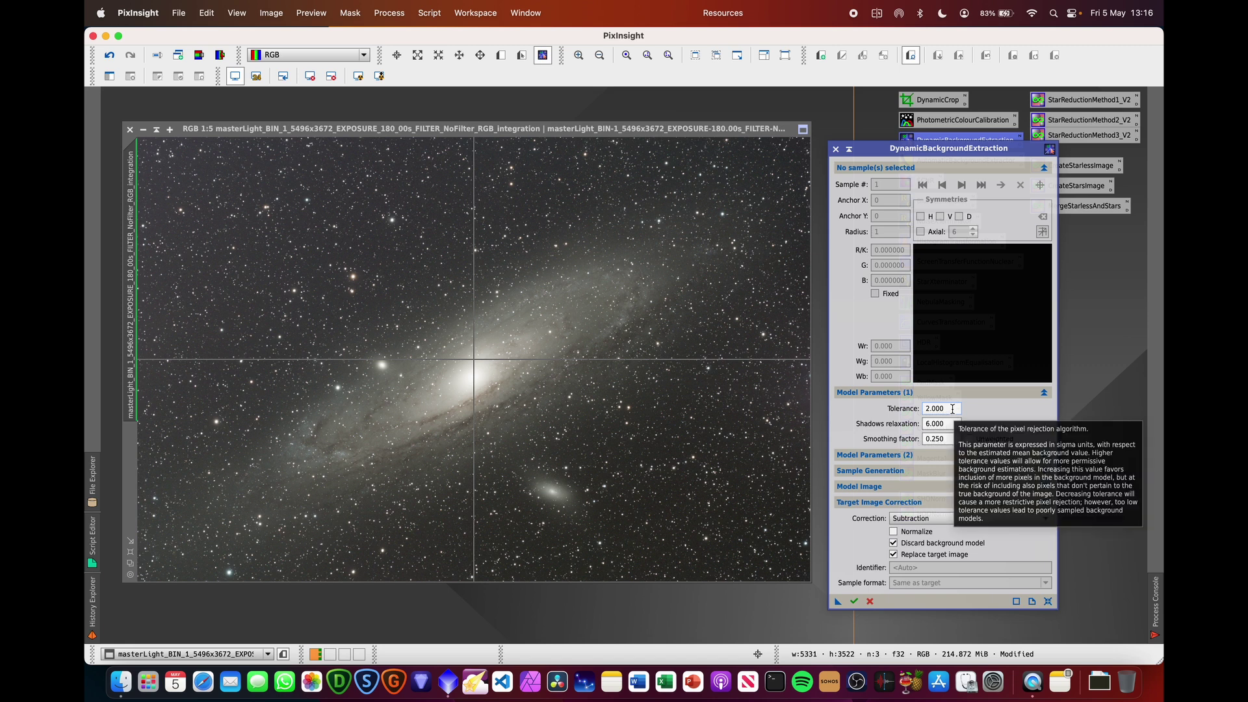
pyautogui.moveTo(945, 423)
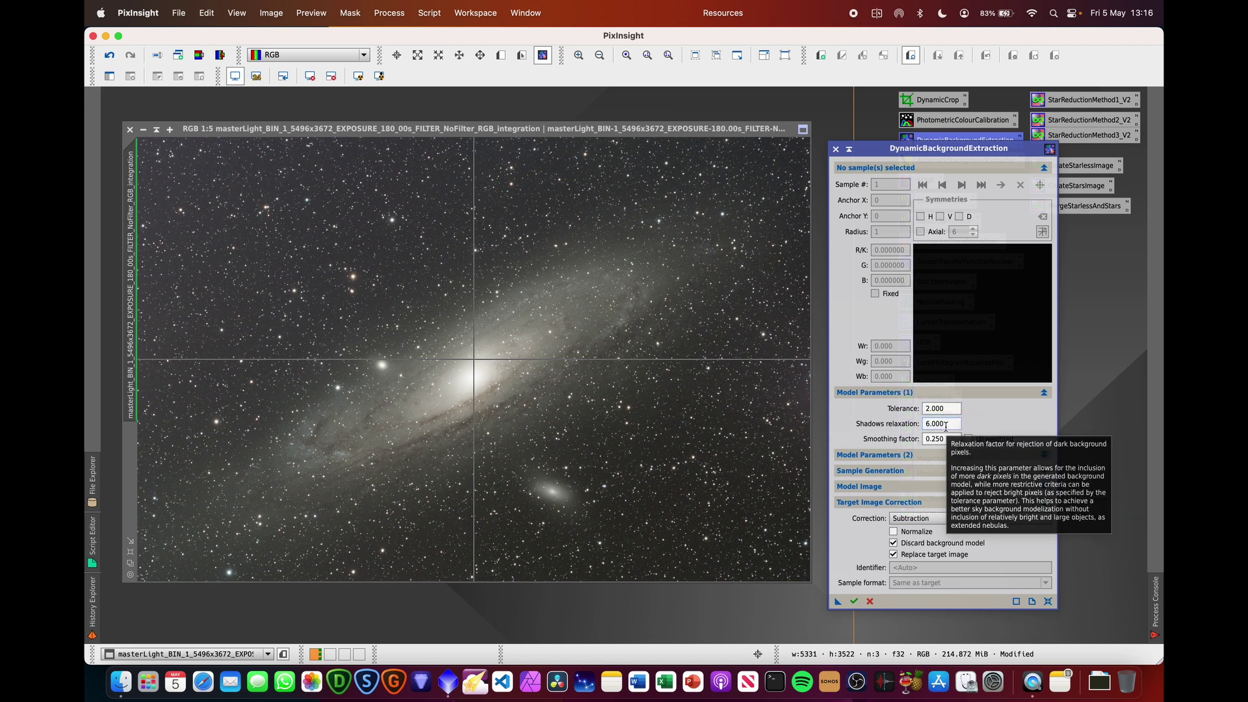
pyautogui.click(926, 473)
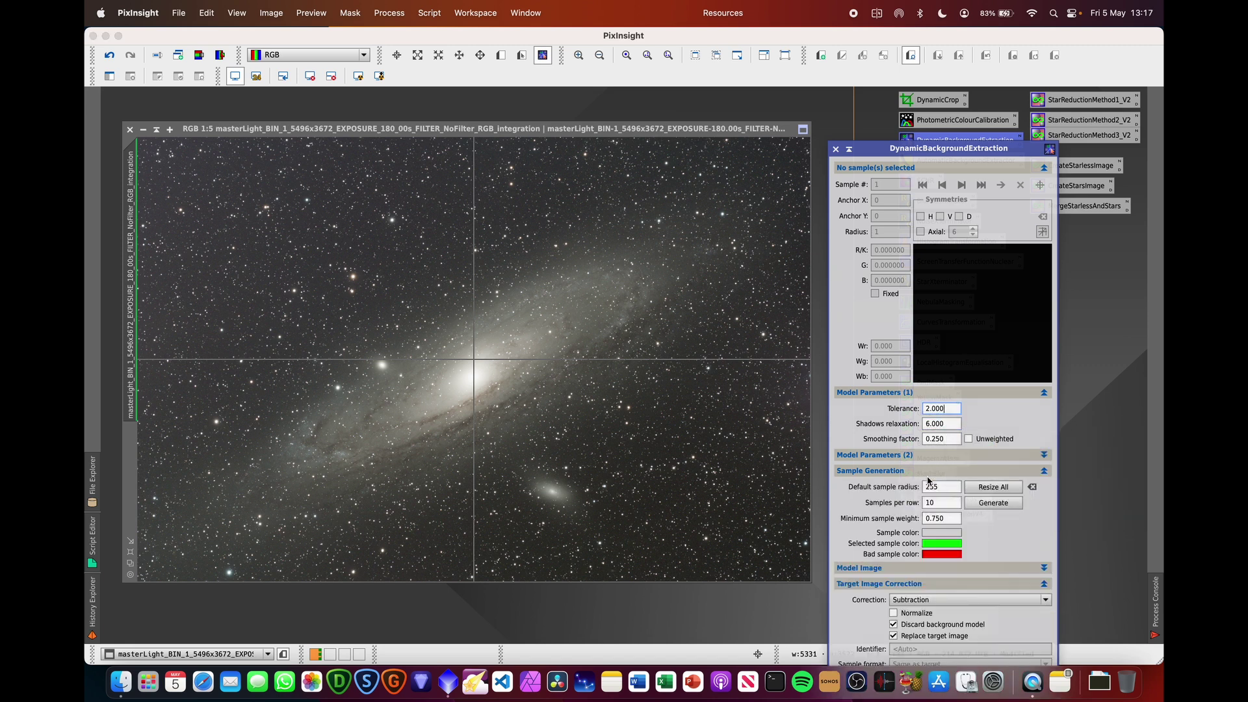
pyautogui.click(1007, 492)
pyautogui.click(993, 502)
pyautogui.click(909, 470)
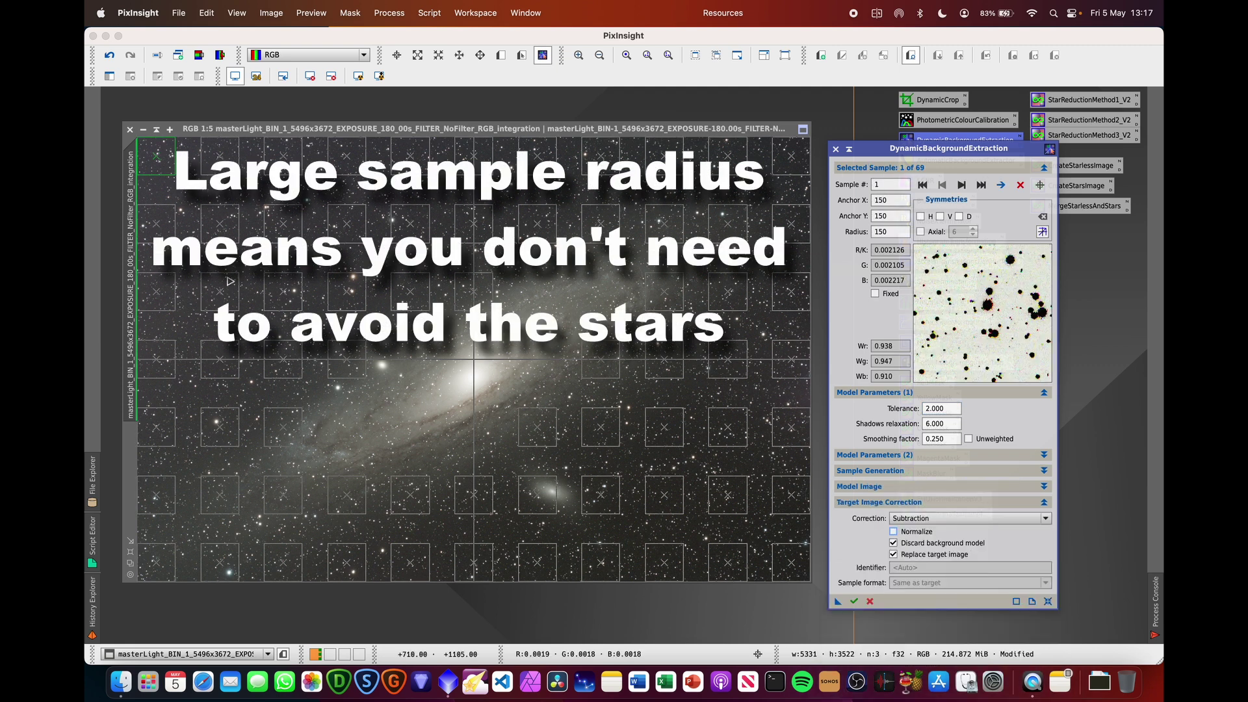
# - Delete the generated samples lying on the galaxy in the first six columns
pyautogui.click(226, 228)
pyautogui.press('Delete')
pyautogui.press('Delete')
pyautogui.press('Delete')
pyautogui.press('Delete')
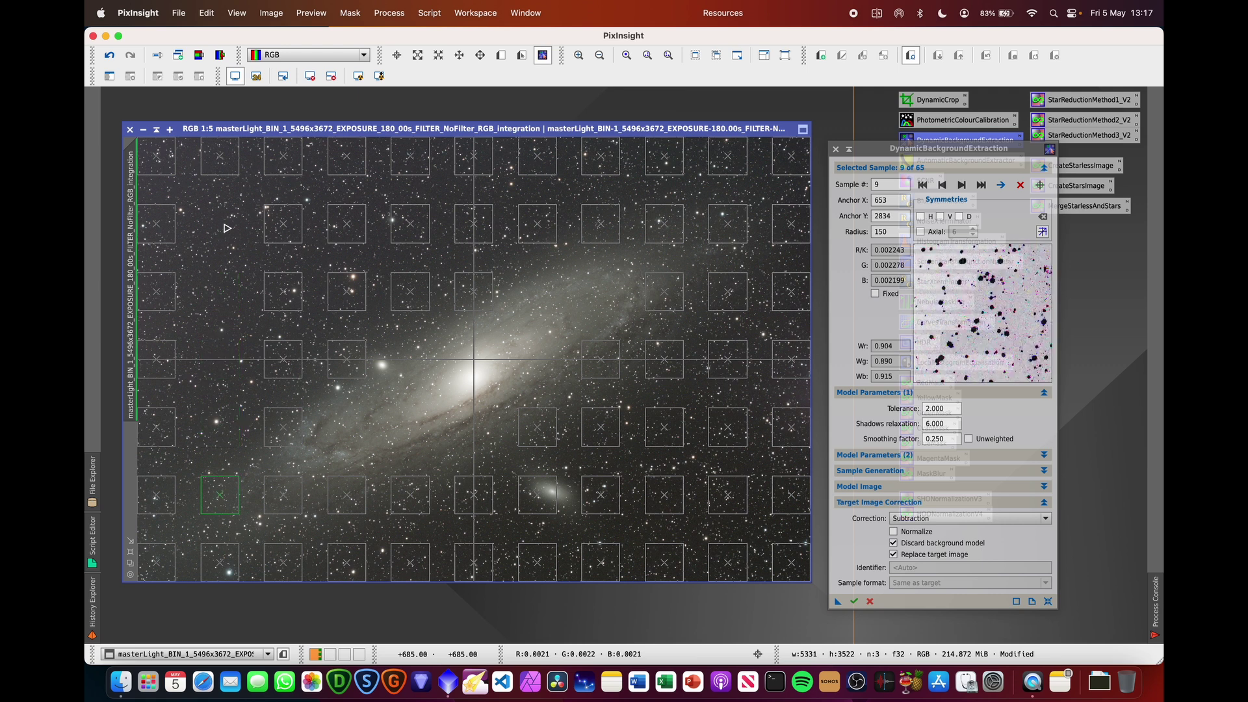
pyautogui.press('Delete')
pyautogui.press('Delete')
pyautogui.press('Delete')
pyautogui.press('Delete')
pyautogui.press('Delete')
pyautogui.press('Delete')
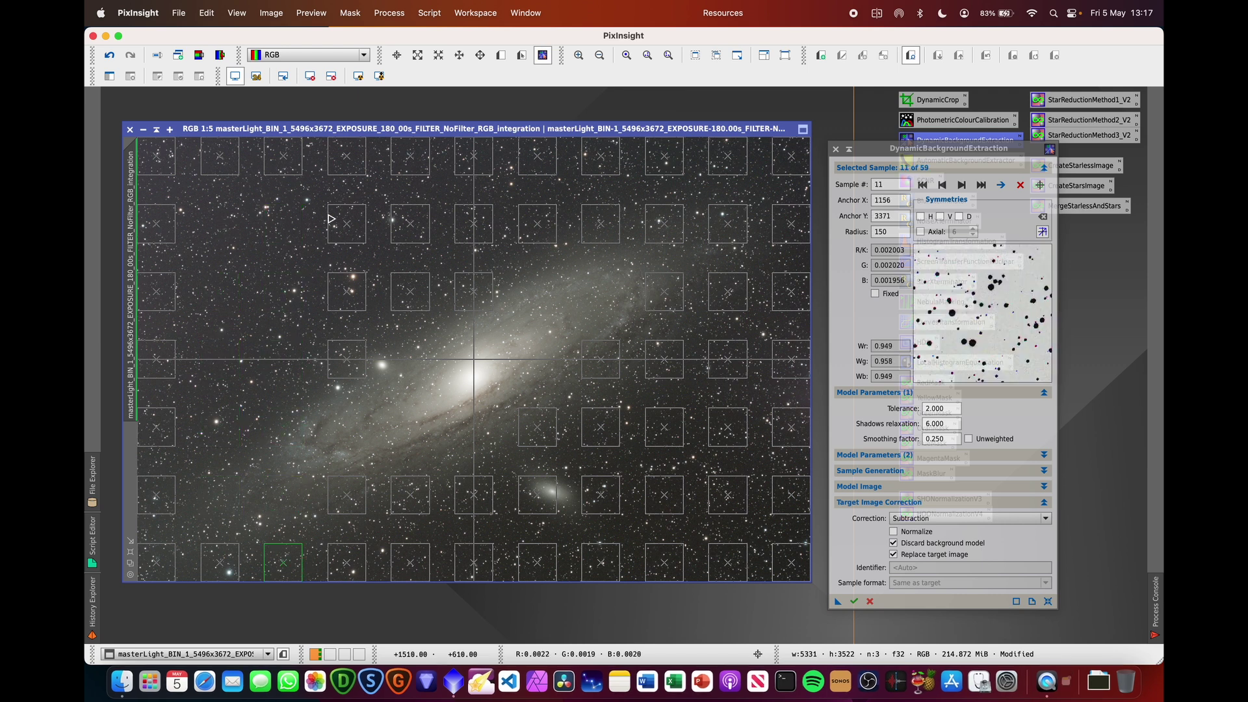
pyautogui.click(341, 219)
pyautogui.press('Delete')
pyautogui.press('Delete')
pyautogui.press('Delete')
pyautogui.press('Delete')
pyautogui.click(404, 224)
pyautogui.press('Delete')
pyautogui.press('Delete')
pyautogui.press('Delete')
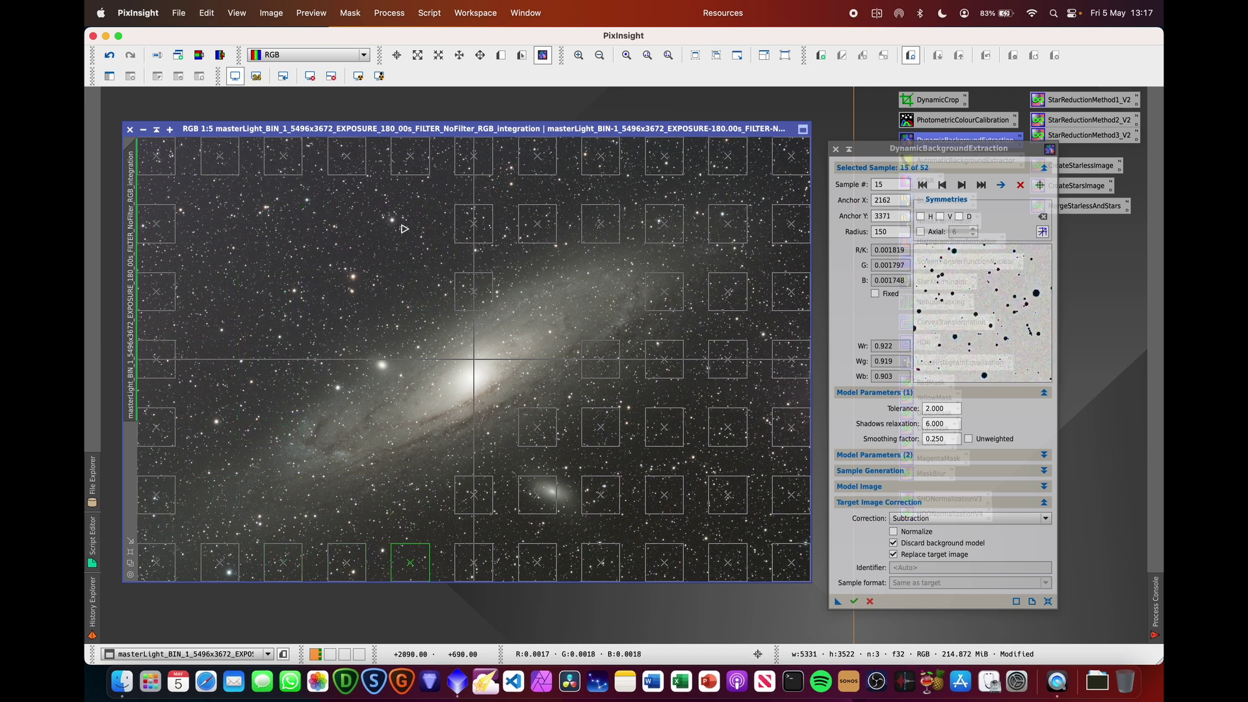
pyautogui.click(471, 230)
pyautogui.press('Delete')
pyautogui.press('Delete')
pyautogui.press('Delete')
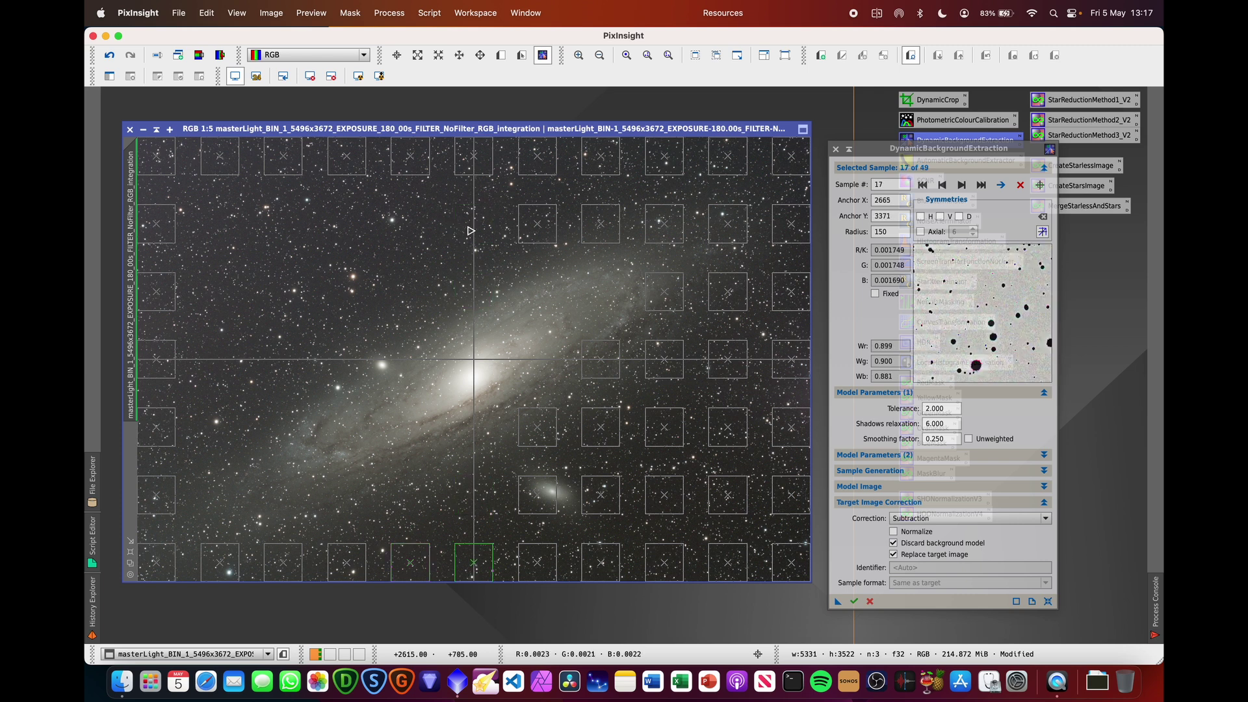
pyautogui.click(534, 234)
pyautogui.press('Delete')
pyautogui.press('Delete')
pyautogui.press('Delete')
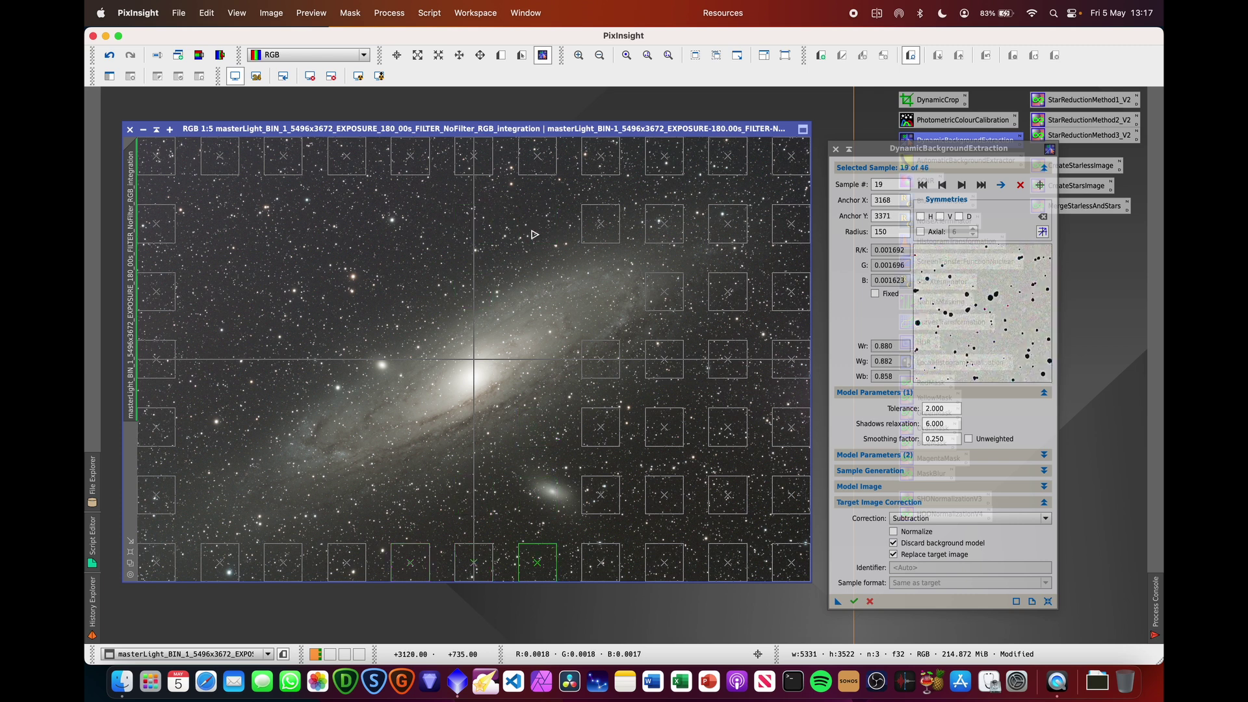
# - Delete the remaining galaxy and bottom-left samples, leaving 29 background samples
pyautogui.click(604, 230)
pyautogui.press('Delete')
pyautogui.press('Delete')
pyautogui.press('Delete')
pyautogui.press('Delete')
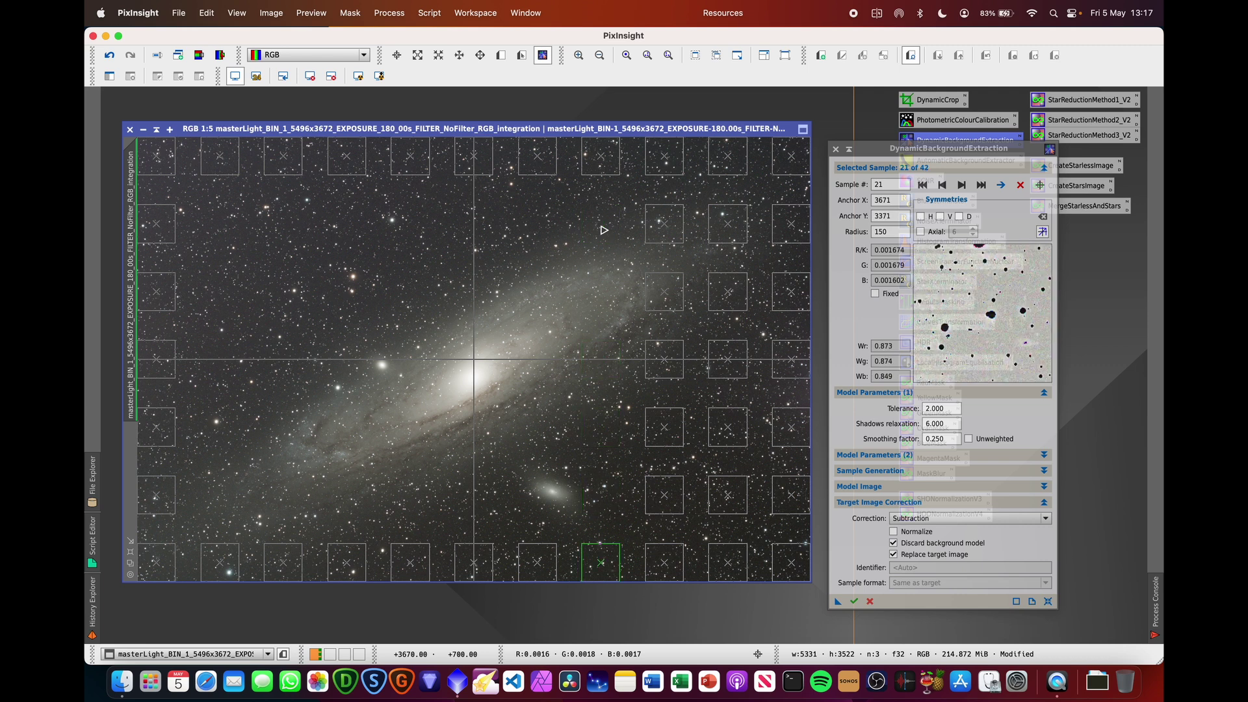
pyautogui.click(663, 228)
pyautogui.press('Delete')
pyautogui.press('Delete')
pyautogui.press('Delete')
pyautogui.press('Delete')
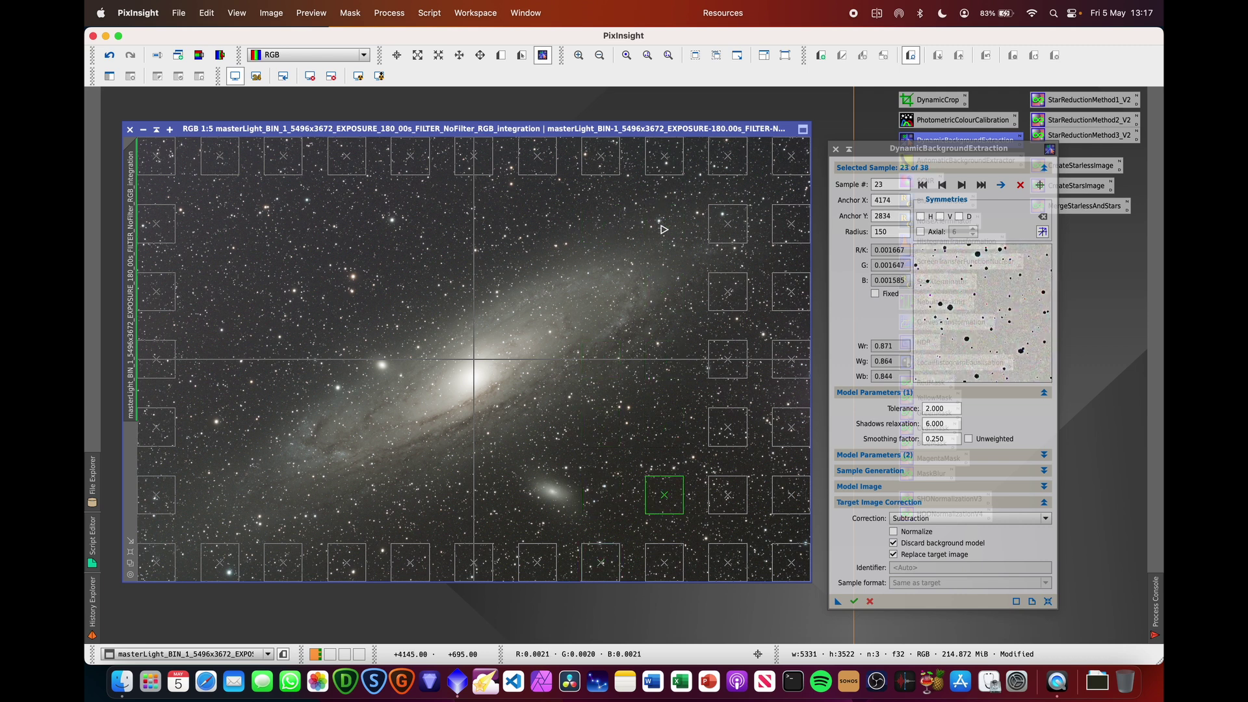
pyautogui.press('Delete')
pyautogui.click(729, 232)
pyautogui.press('Delete')
pyautogui.press('Delete')
pyautogui.press('Delete')
pyautogui.press('Delete')
pyautogui.press('Delete')
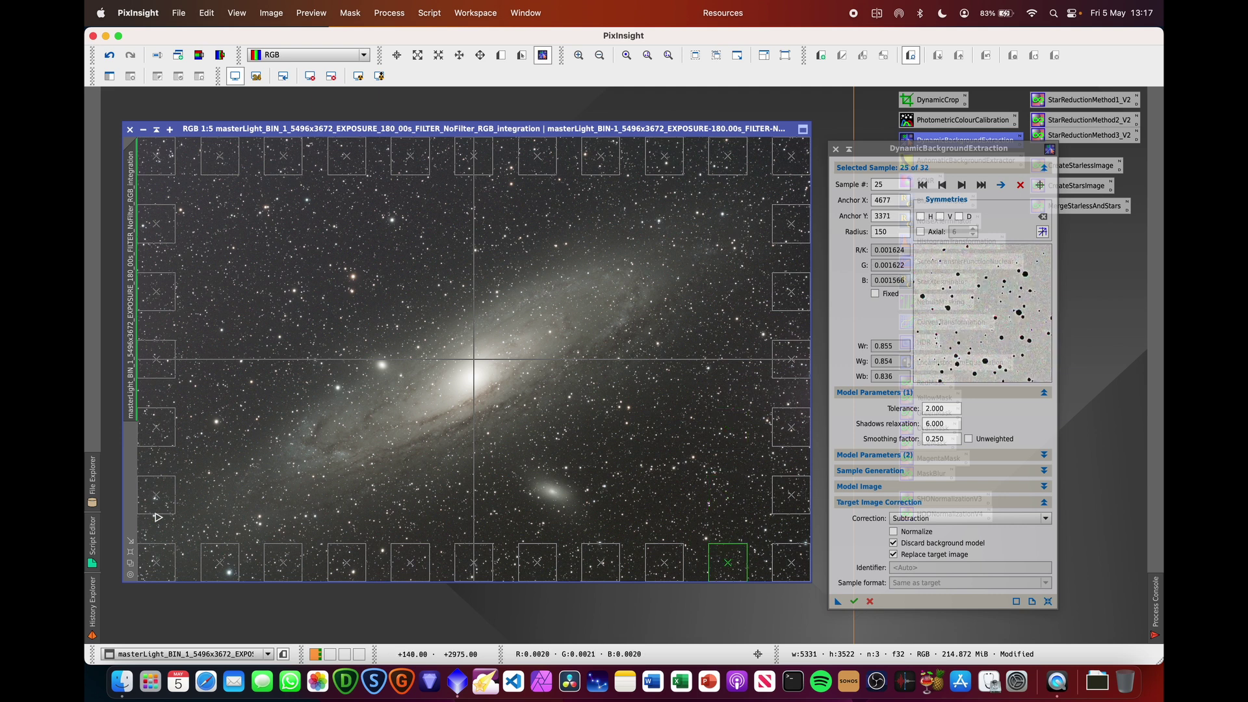
pyautogui.click(156, 513)
pyautogui.press('Delete')
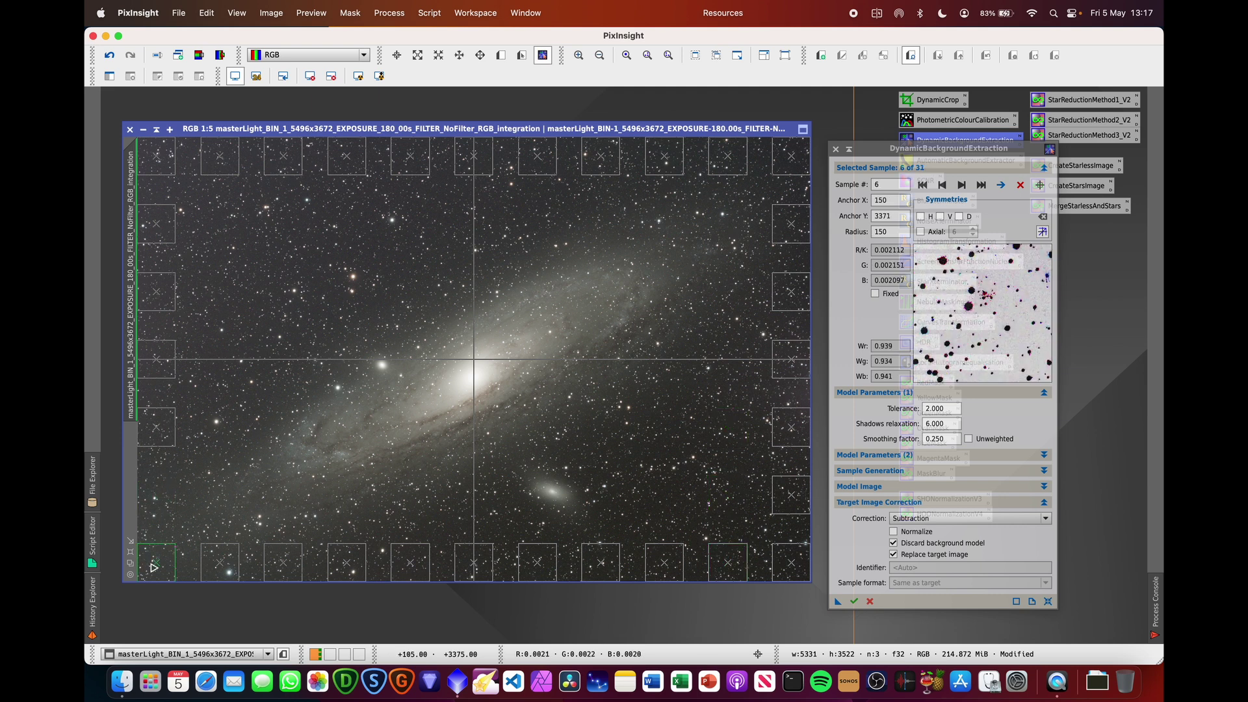
pyautogui.press('Delete')
pyautogui.click(220, 564)
pyautogui.press('Delete')
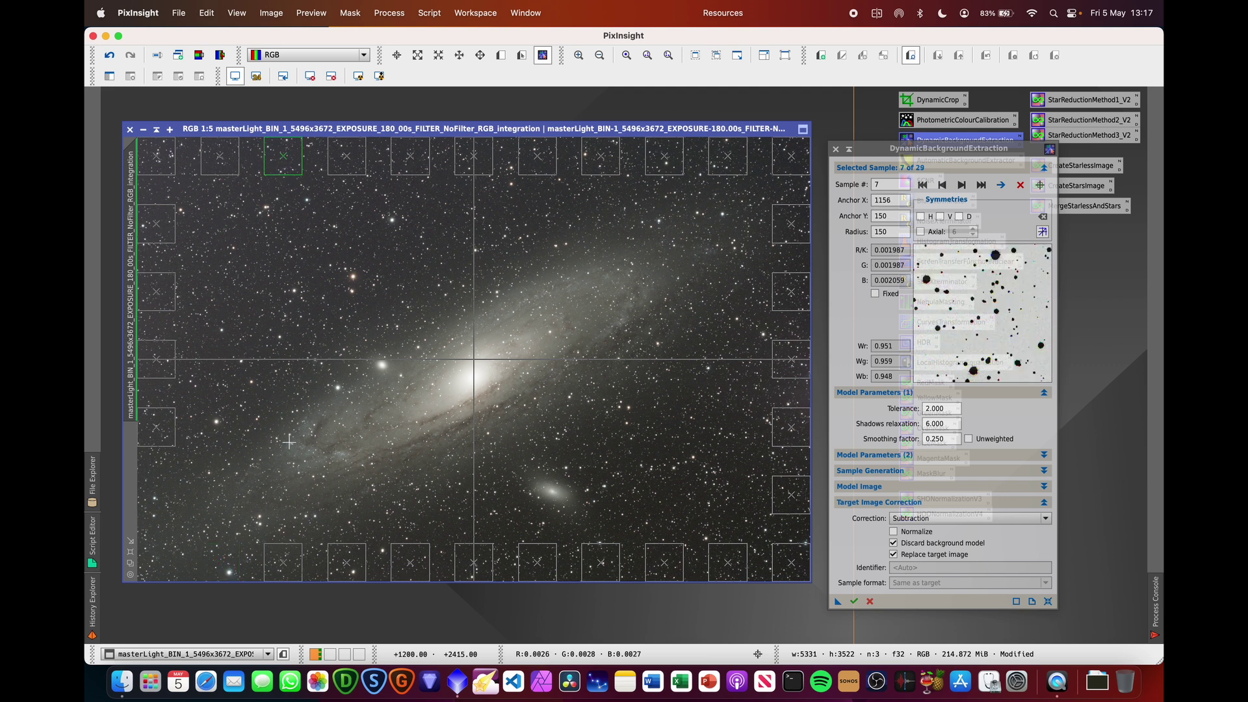
pyautogui.click(294, 576)
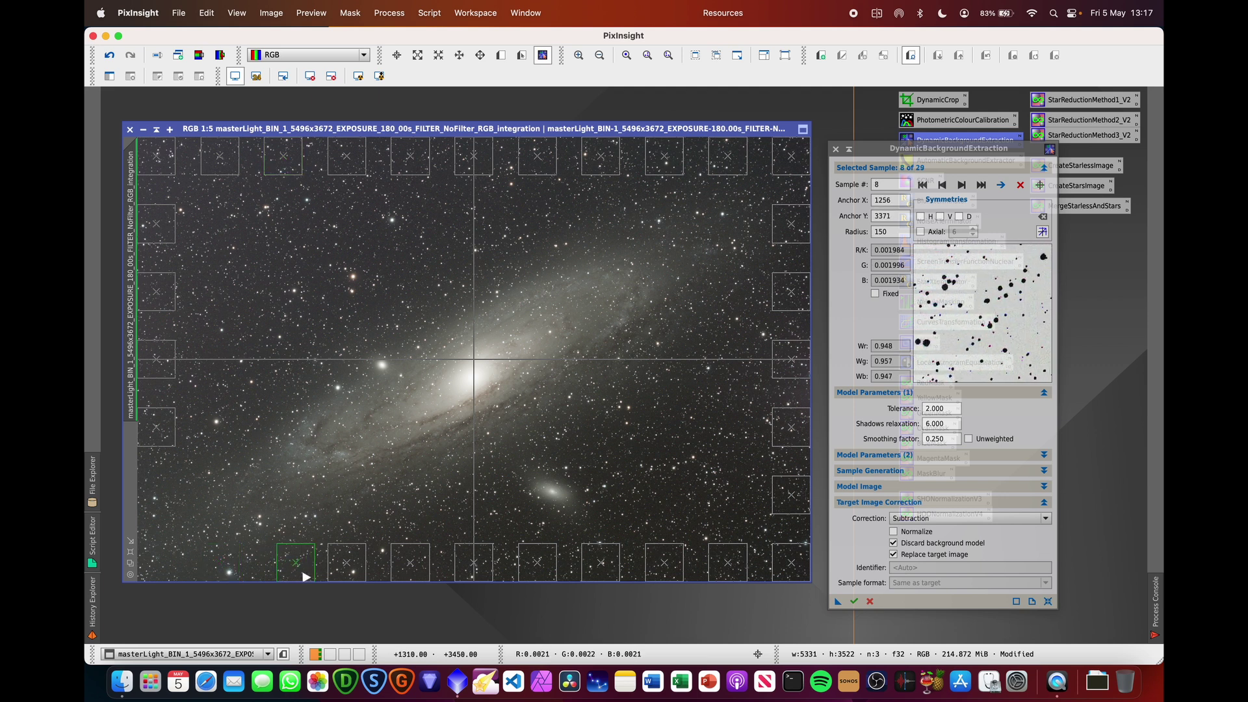
# - Nudge a bottom sample, save the setup as Process31, set Division correction and execute
pyautogui.moveTo(342, 573); pyautogui.dragTo(300, 566)
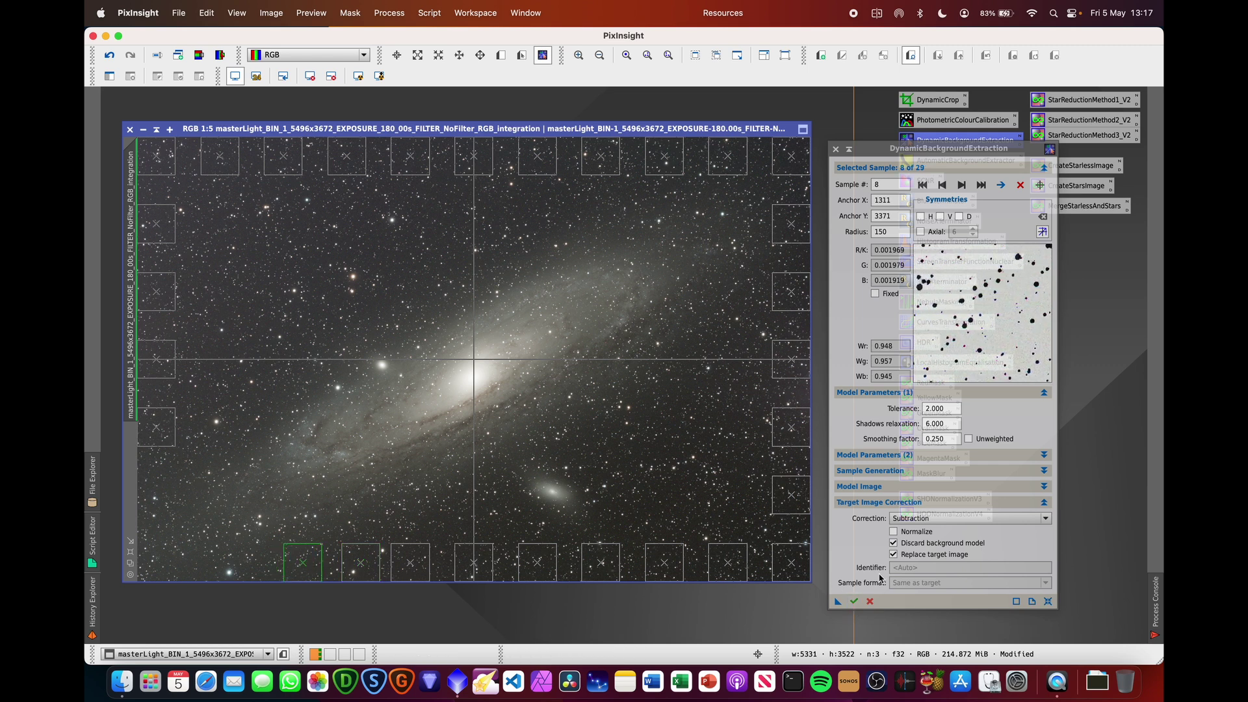
pyautogui.moveTo(838, 602); pyautogui.dragTo(670, 614)
pyautogui.click(963, 518)
pyautogui.click(926, 553)
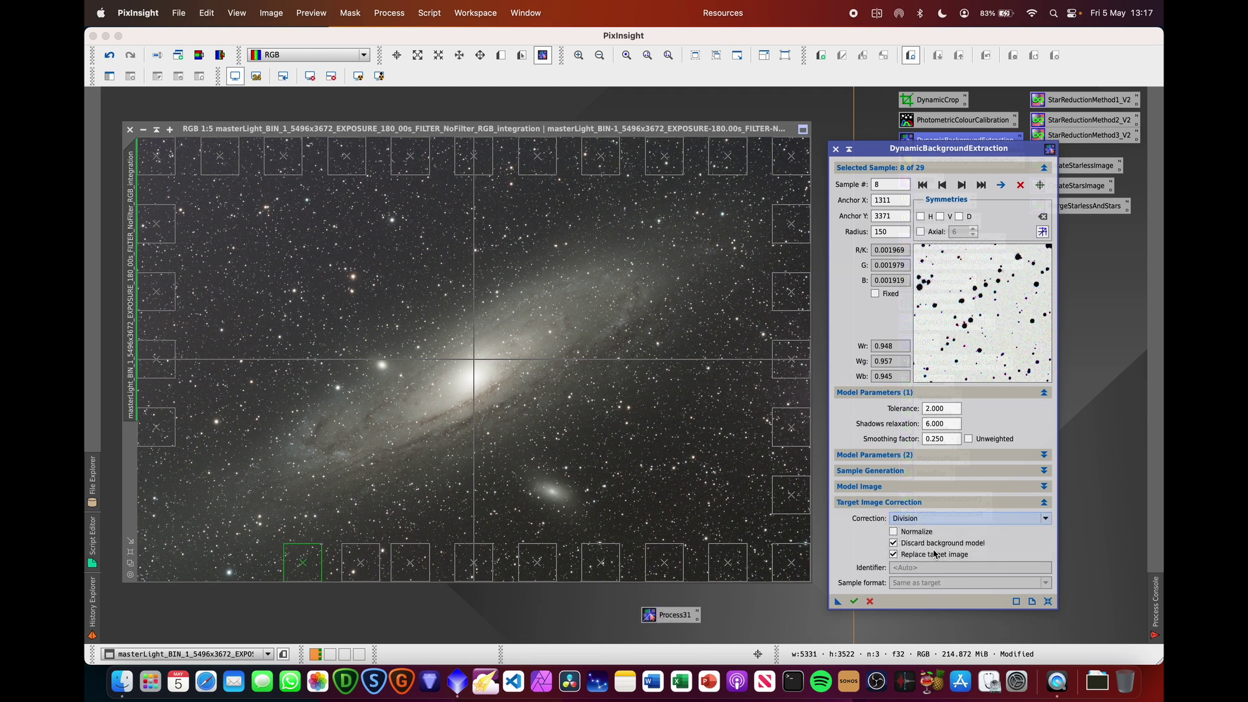
pyautogui.click(854, 602)
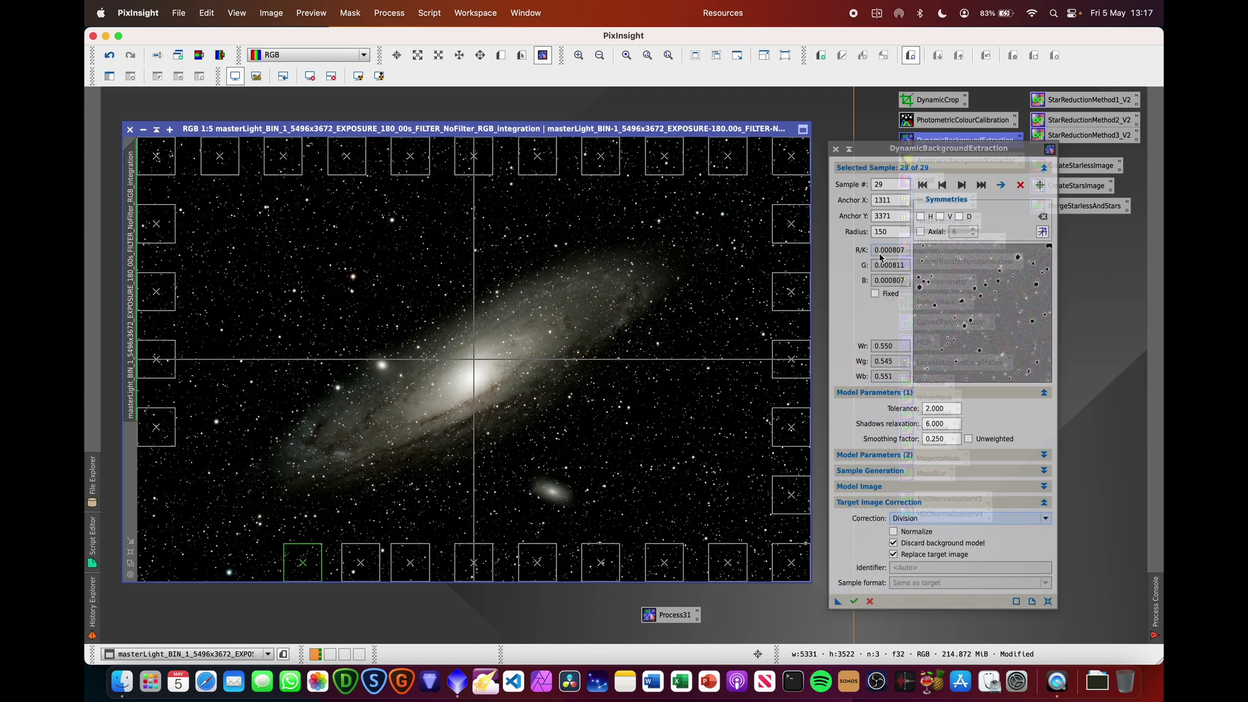
# - Close DBE, then rerun the saved Process31 instance on the galaxy image and close it
pyautogui.click(838, 151)
pyautogui.click(679, 361)
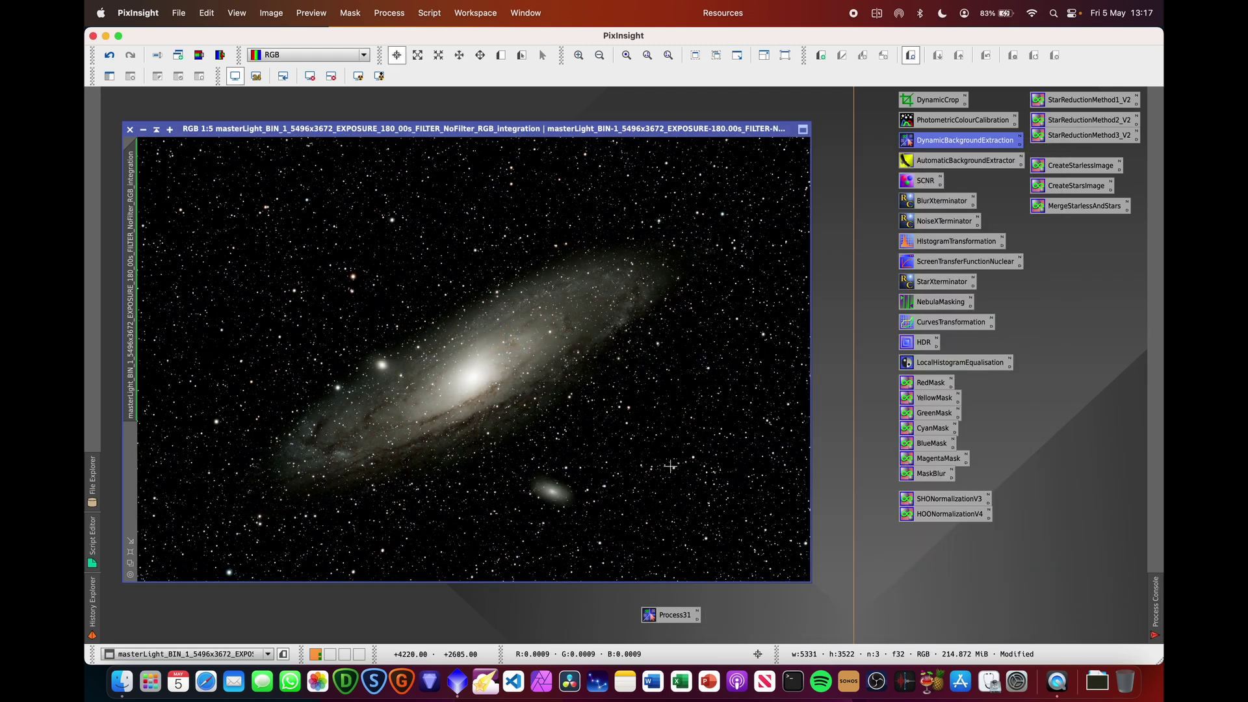
pyautogui.doubleClick(674, 618)
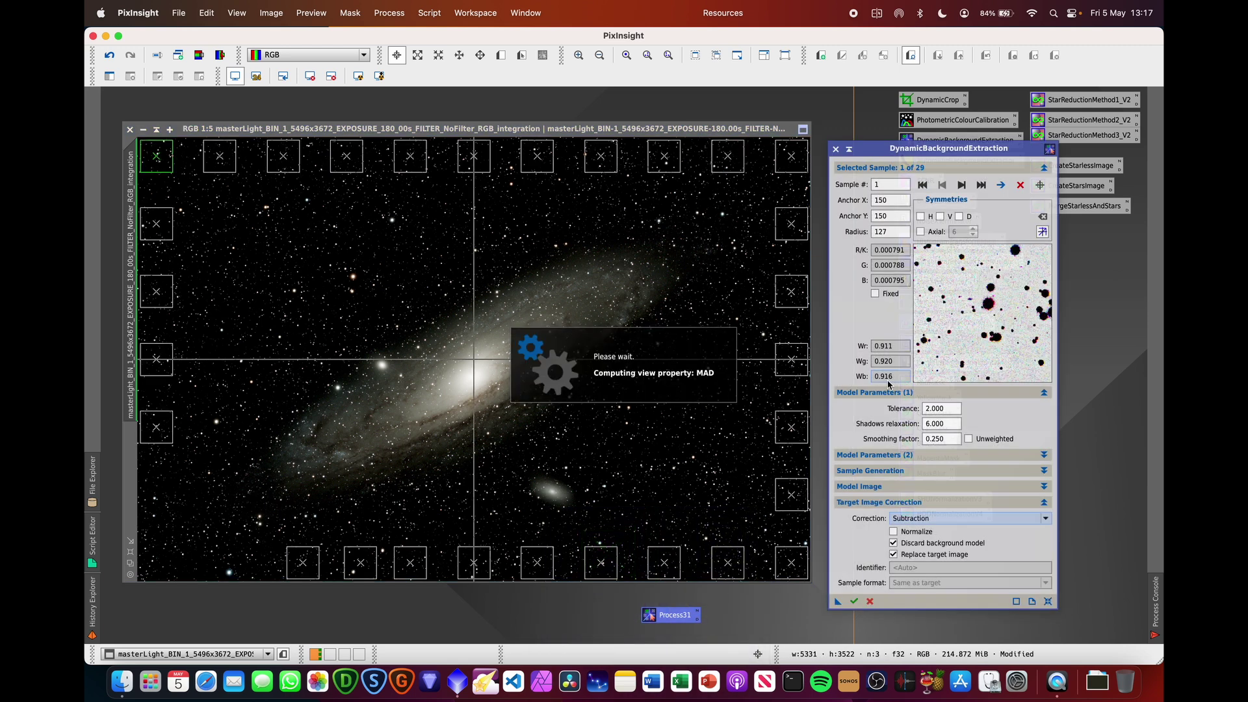
pyautogui.click(854, 602)
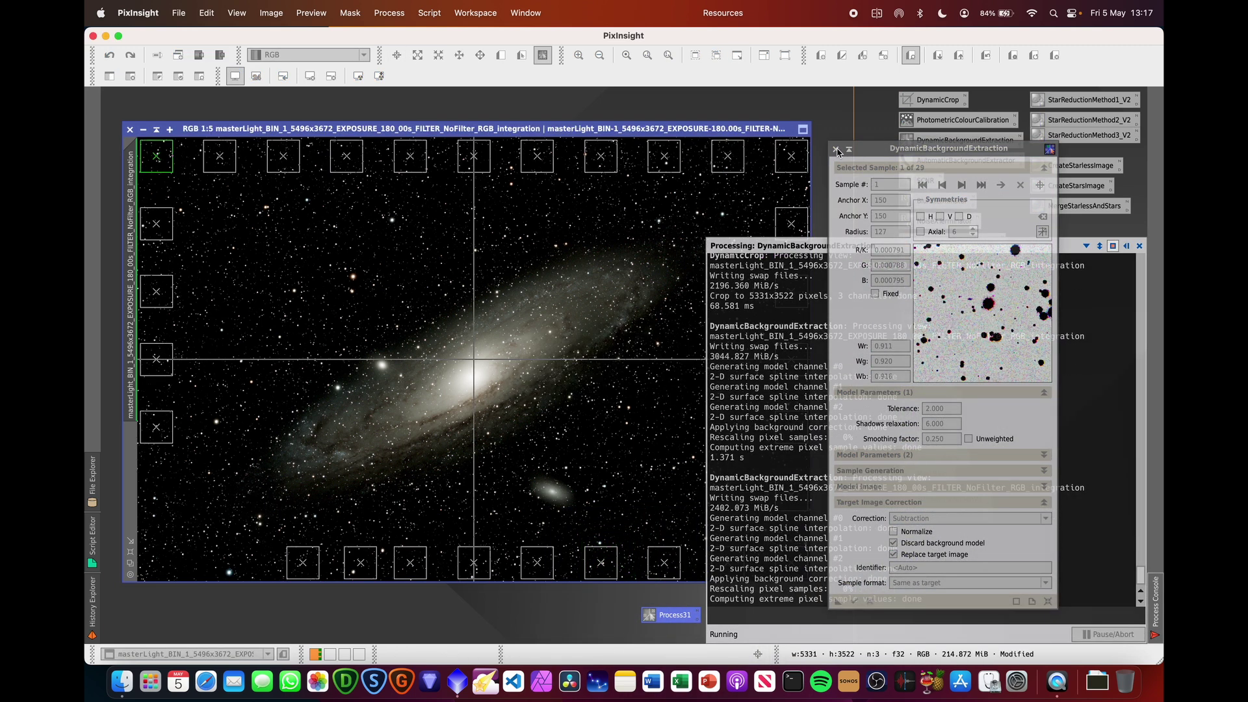
pyautogui.click(837, 149)
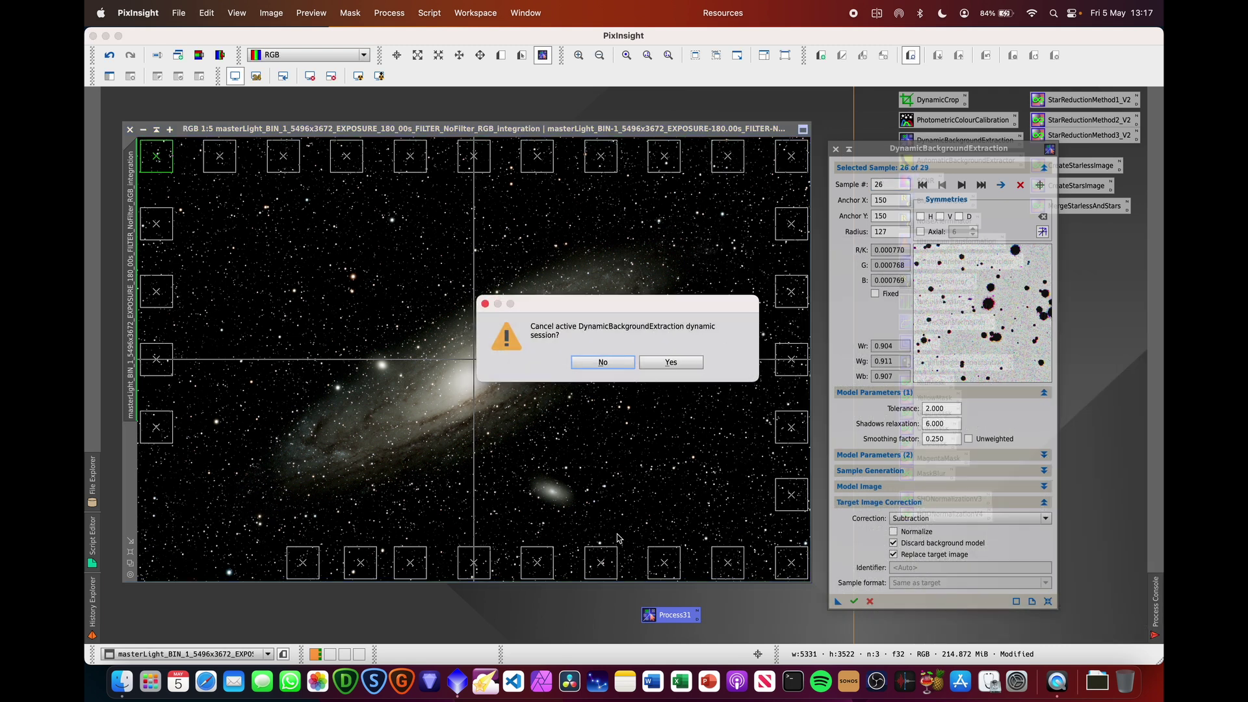
pyautogui.click(688, 363)
# - Delete the saved Process31 background-extraction instance
pyautogui.rightClick(670, 616)
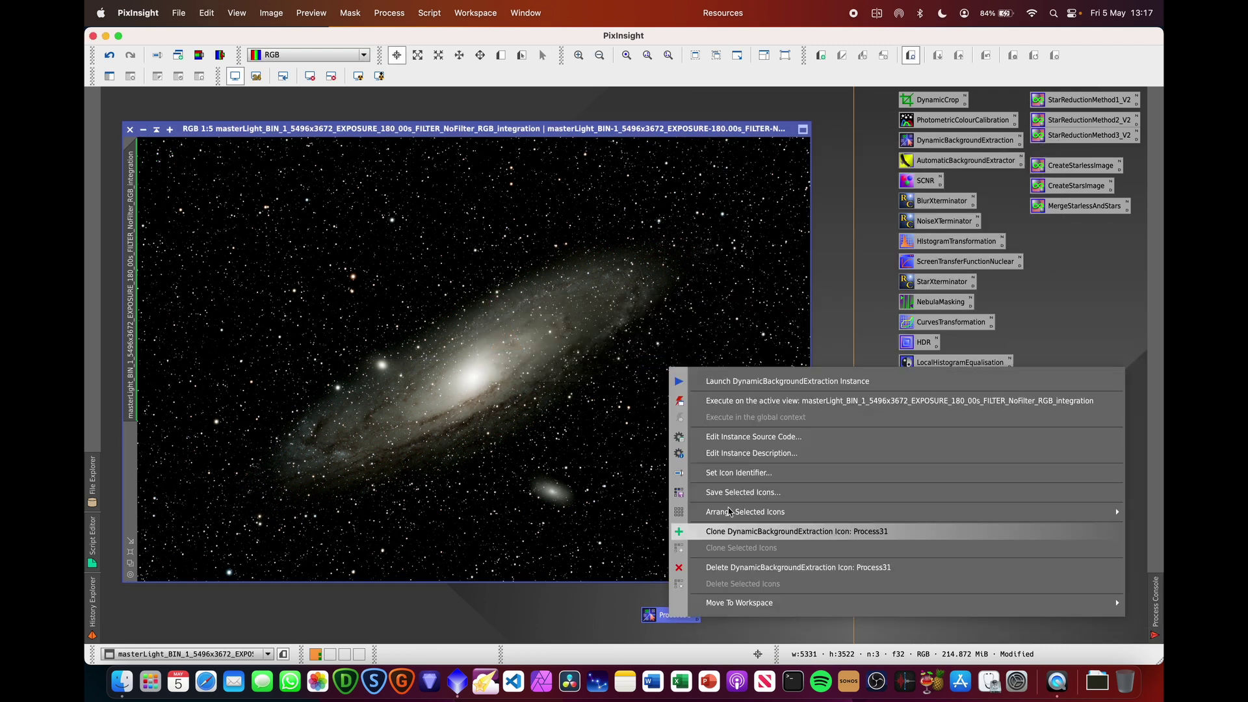
pyautogui.click(747, 567)
pyautogui.click(358, 76)
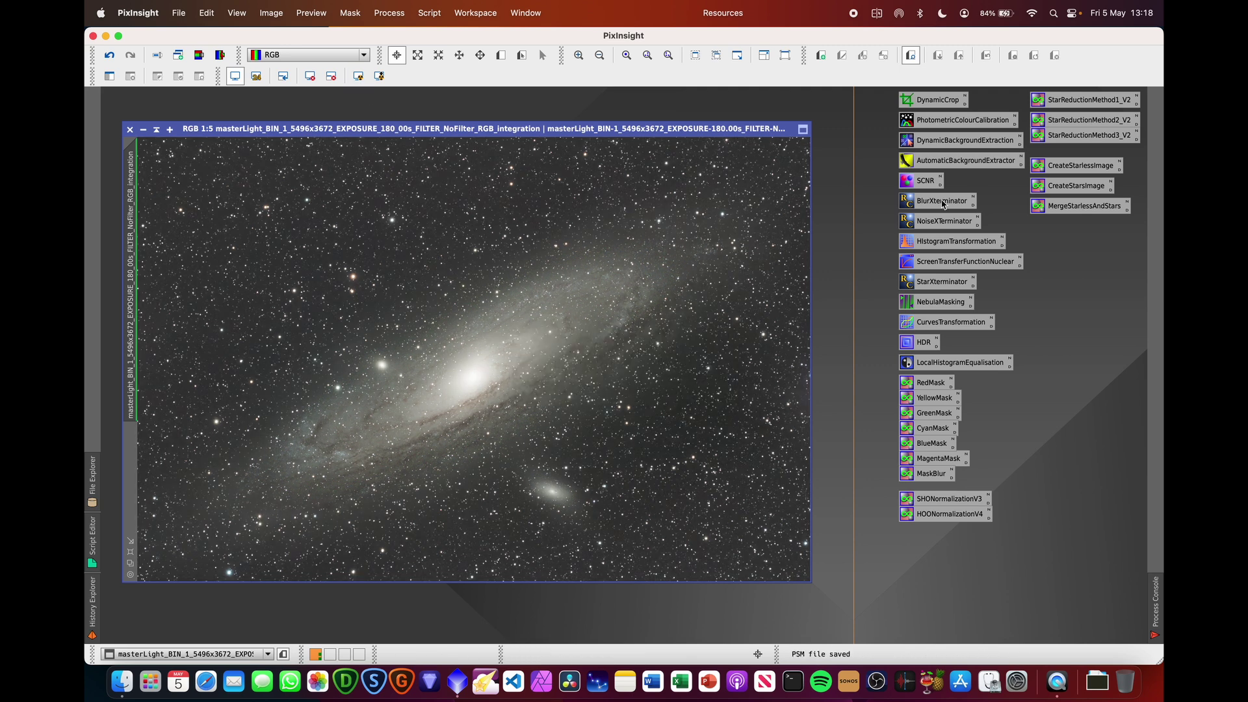
# - Apply BlurXTerminator with Sharpen Stars 0.25 and Sharpen Nonstellar 0.90 to the galaxy image
pyautogui.doubleClick(944, 204)
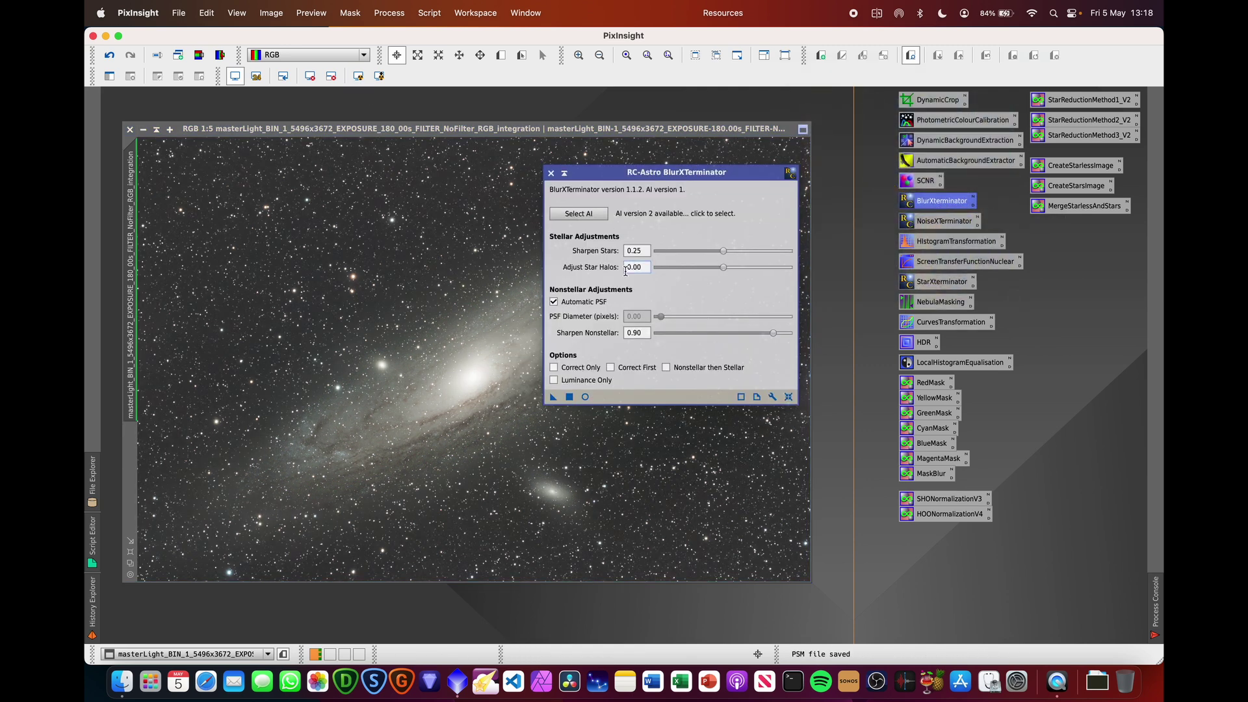
pyautogui.click(553, 397)
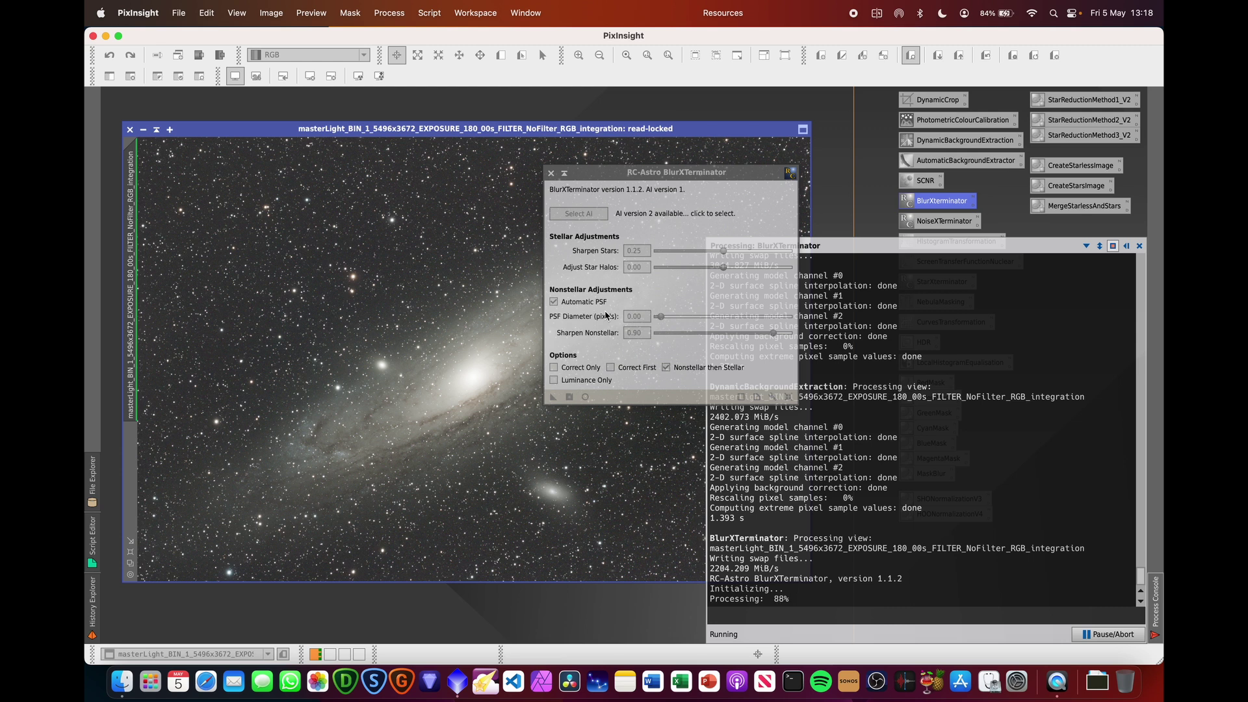
# - Apply NoiseXTerminator with denoise 0.90 and Detail raised to 0.35
pyautogui.doubleClick(913, 219)
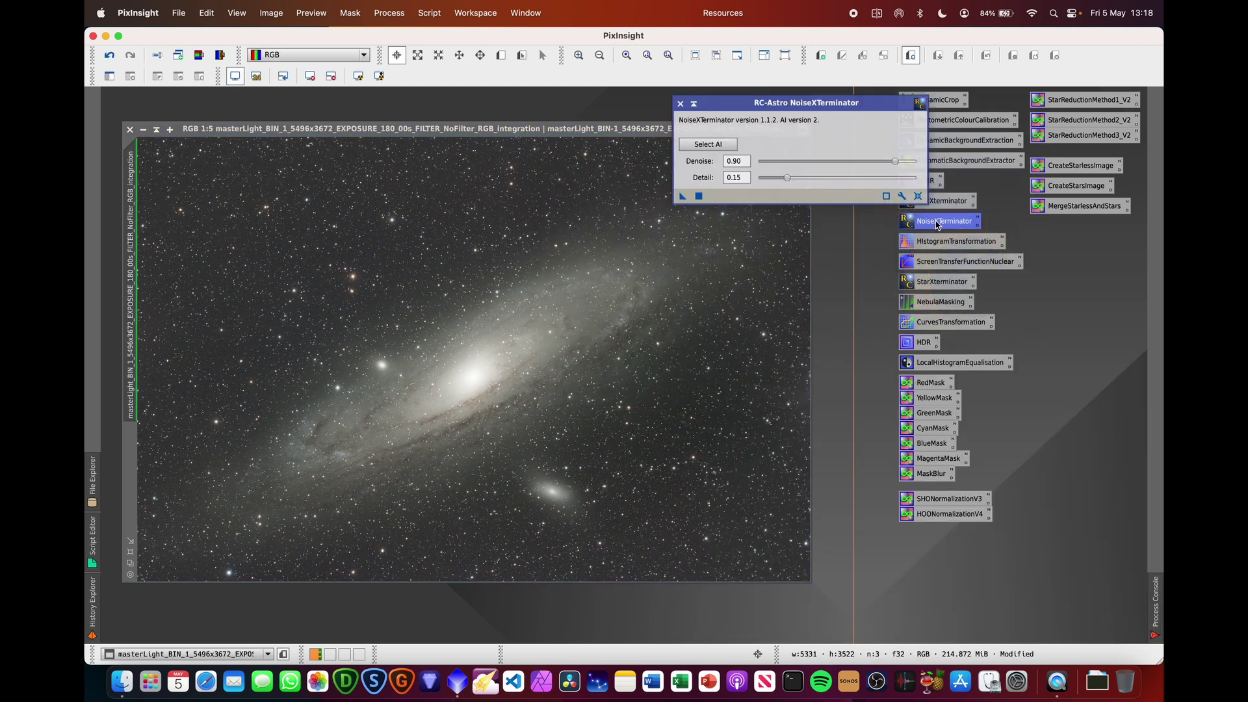
pyautogui.moveTo(787, 178); pyautogui.dragTo(816, 182)
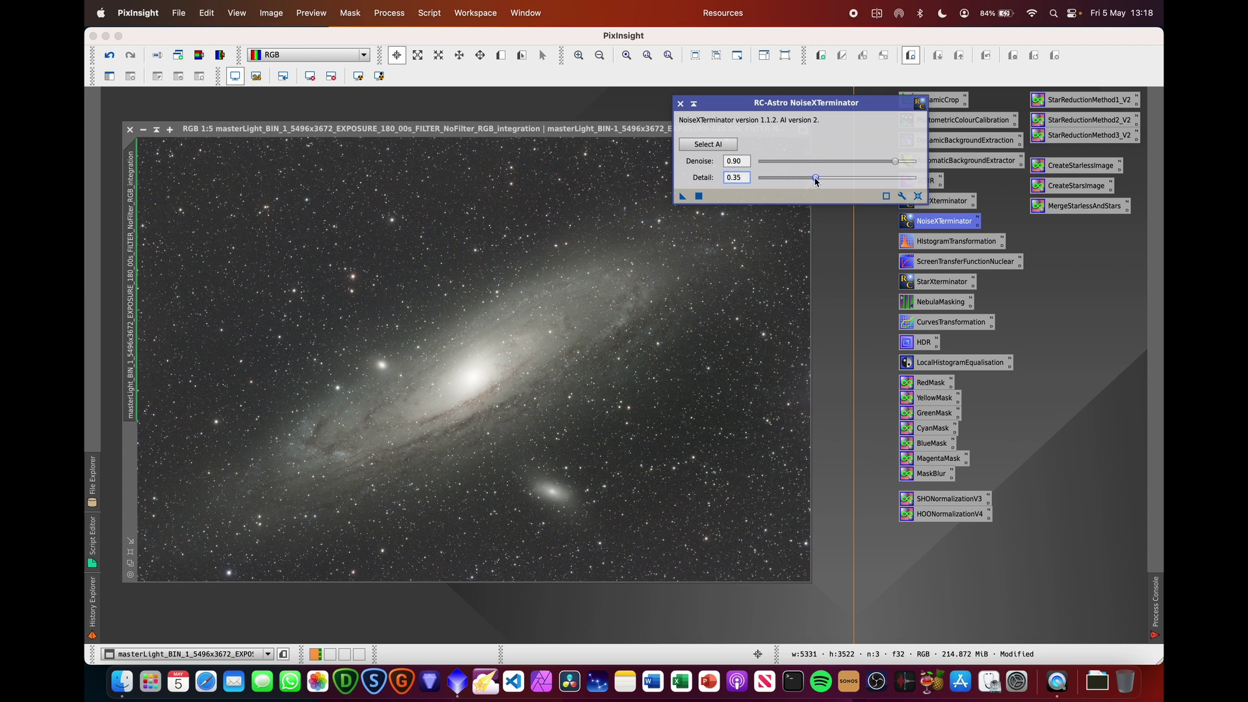
pyautogui.click(682, 196)
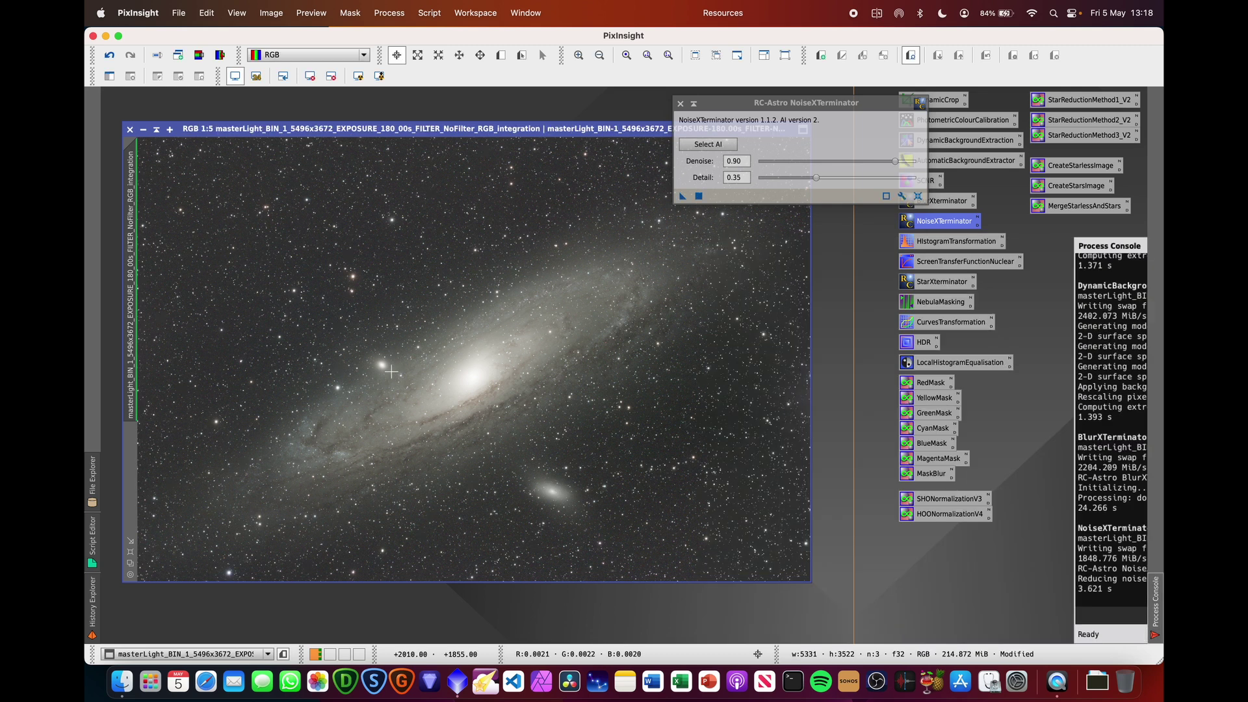
pyautogui.click(680, 104)
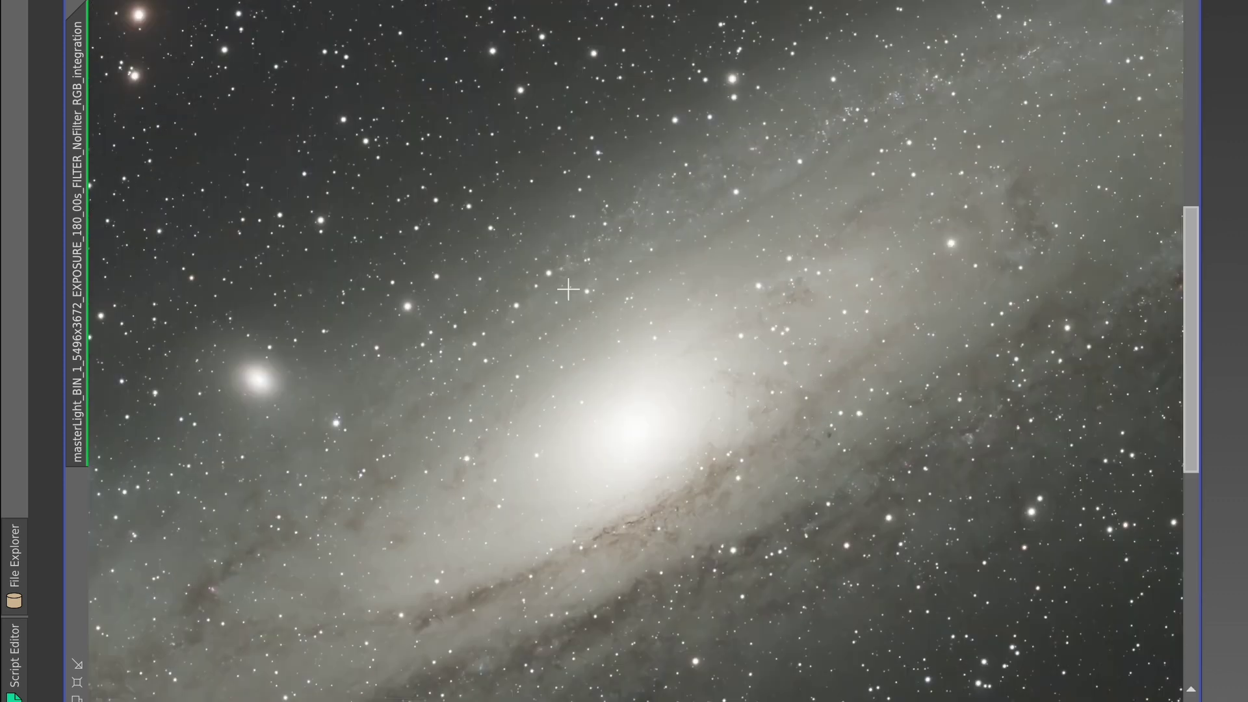
# - Zoom into the galaxy to inspect the denoised detail, then fit the view
pyautogui.scroll(1, 568, 289)
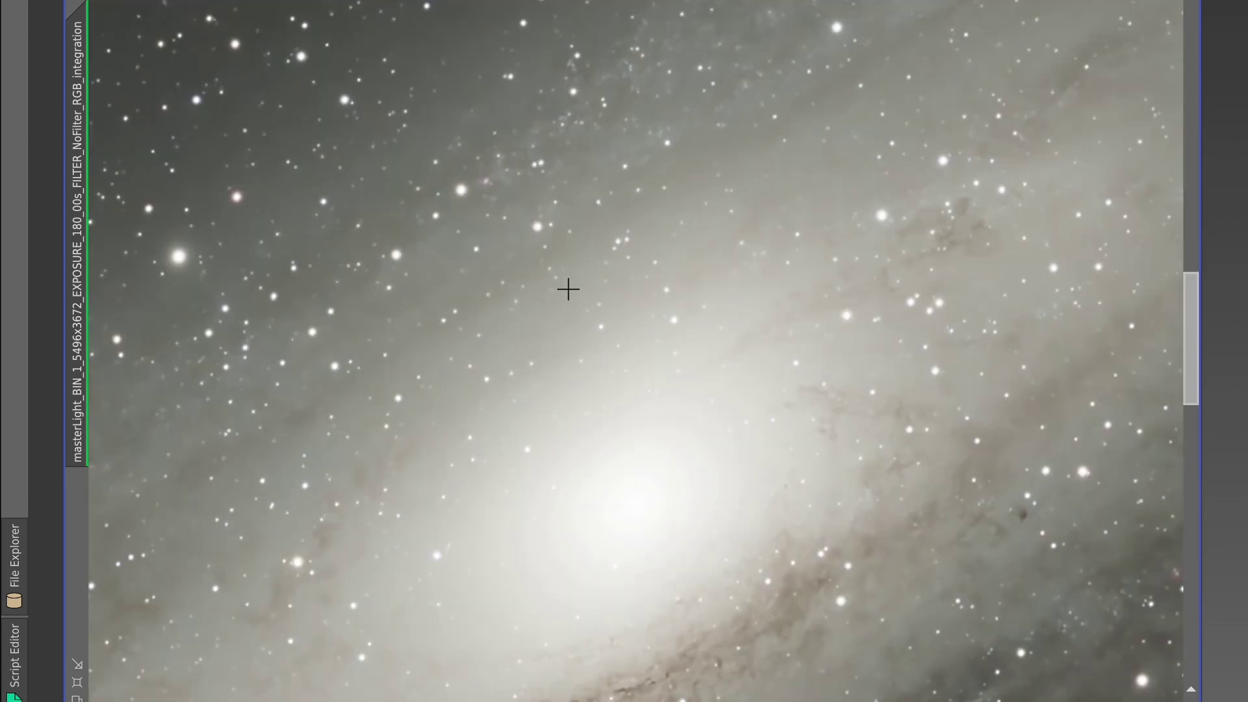
pyautogui.moveTo(568, 288); pyautogui.dragTo(1049, 613)
pyautogui.scroll(1, 1049, 613)
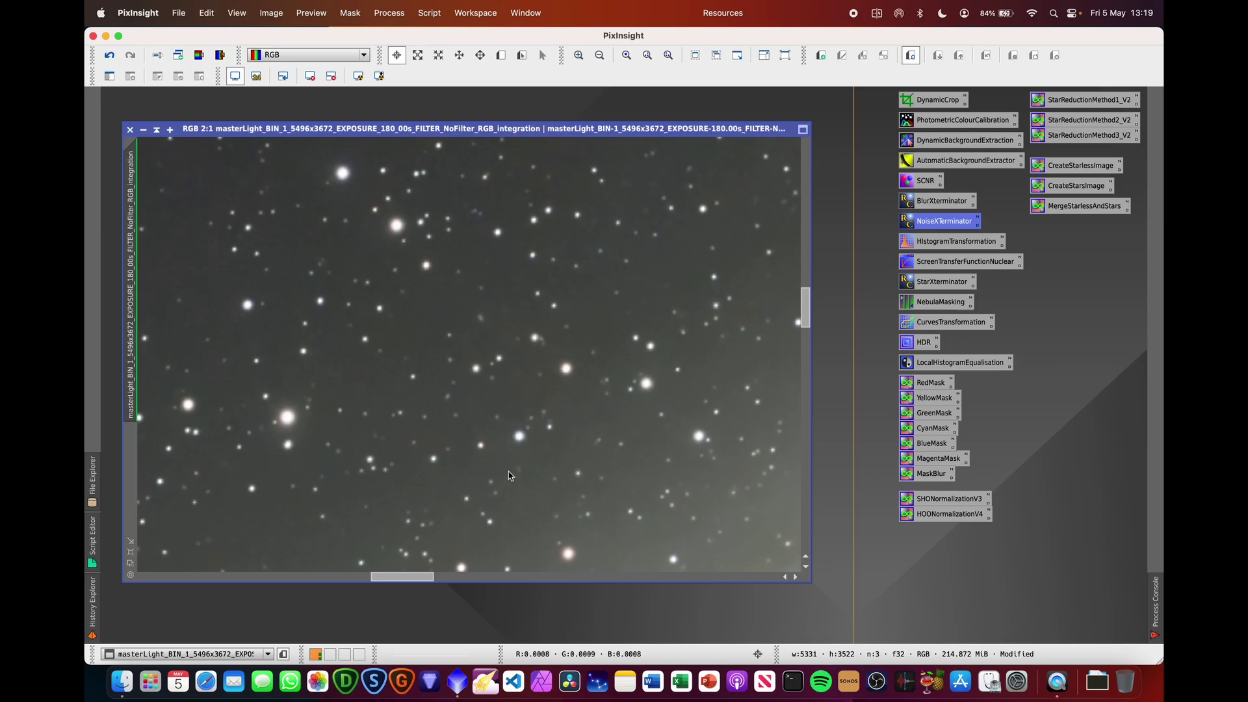
pyautogui.hotkey('ctrl', 'shift', 'z')
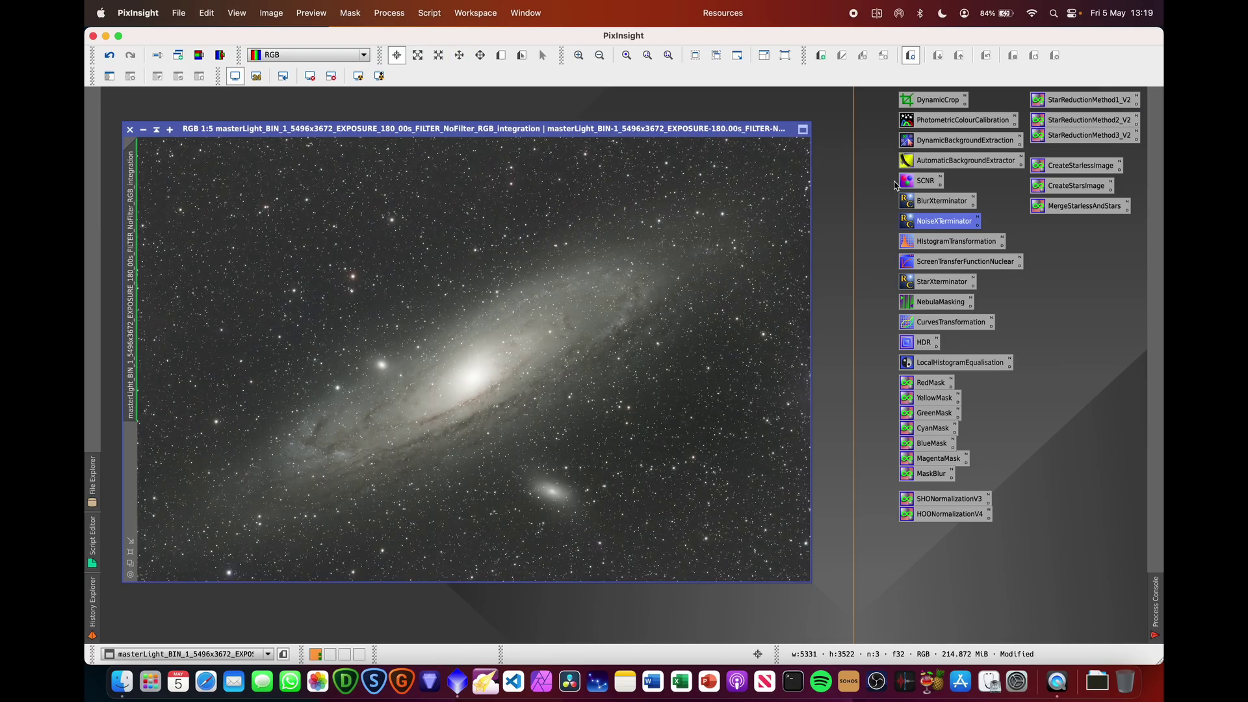
# - Target the galaxy in HistogramTransformation and preview a midtones 0.0354 stretch with STF disabled
pyautogui.doubleClick(941, 241)
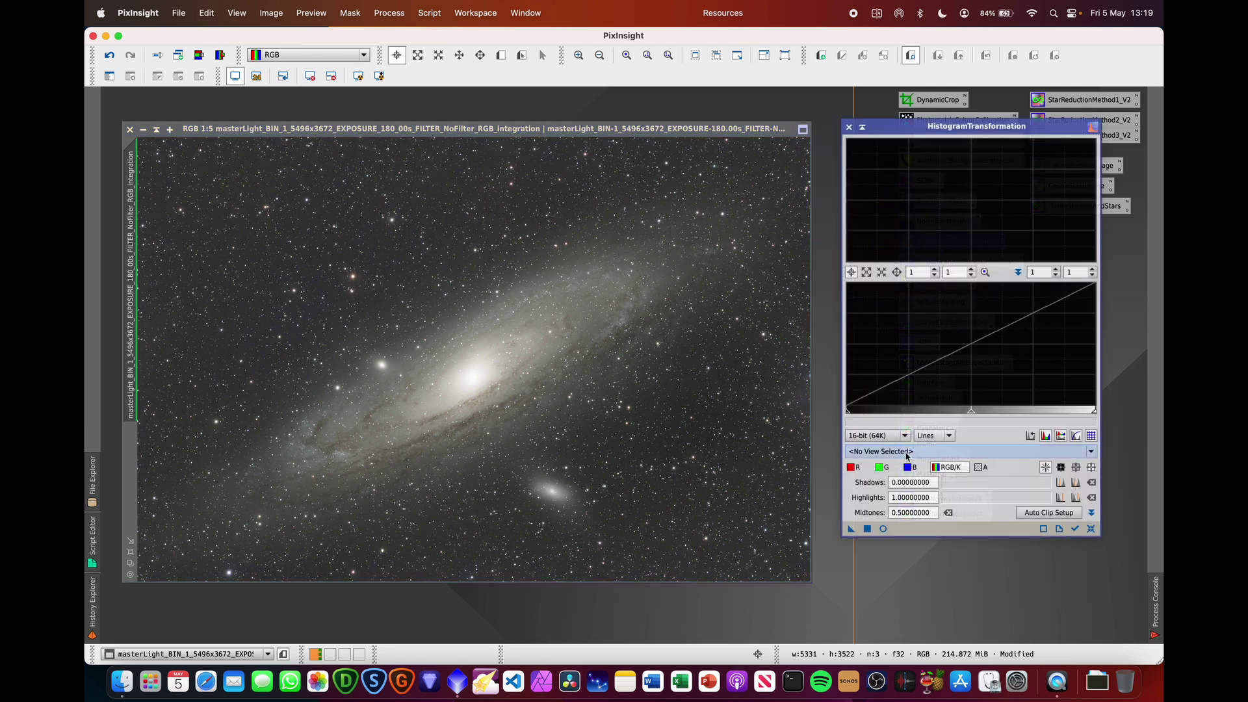
pyautogui.click(907, 451)
pyautogui.click(923, 464)
pyautogui.moveTo(969, 412); pyautogui.dragTo(853, 413)
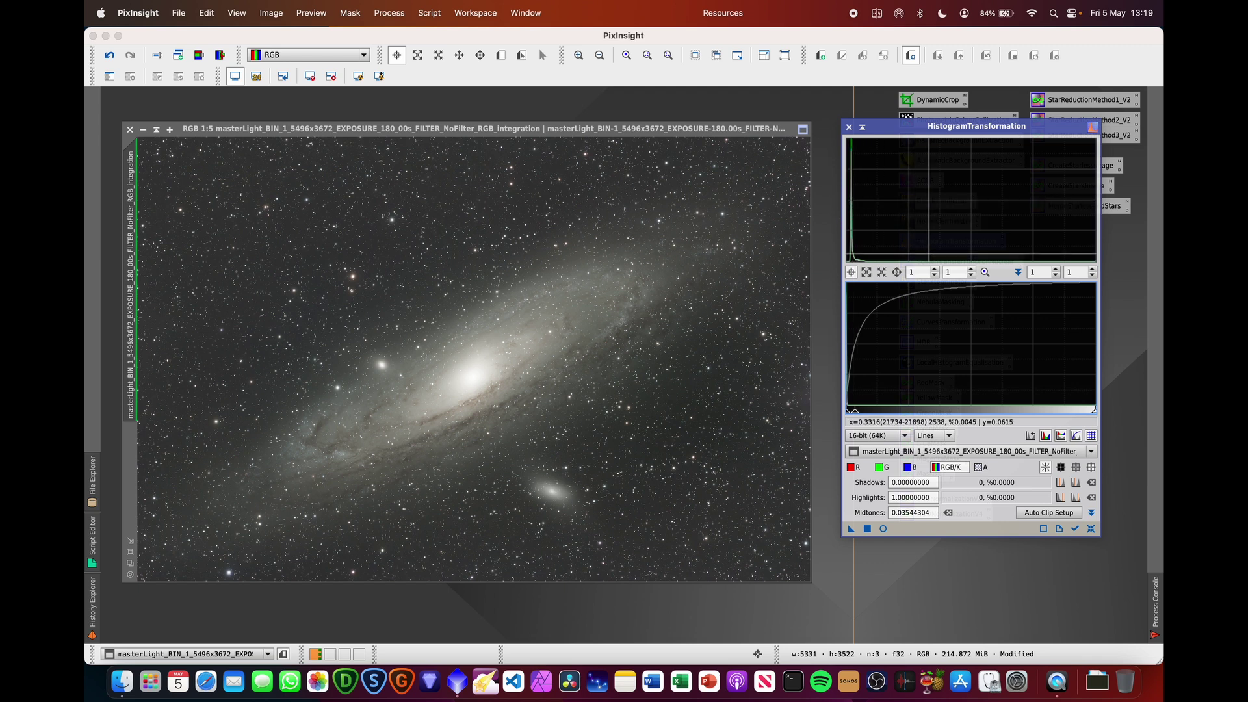
pyautogui.click(883, 529)
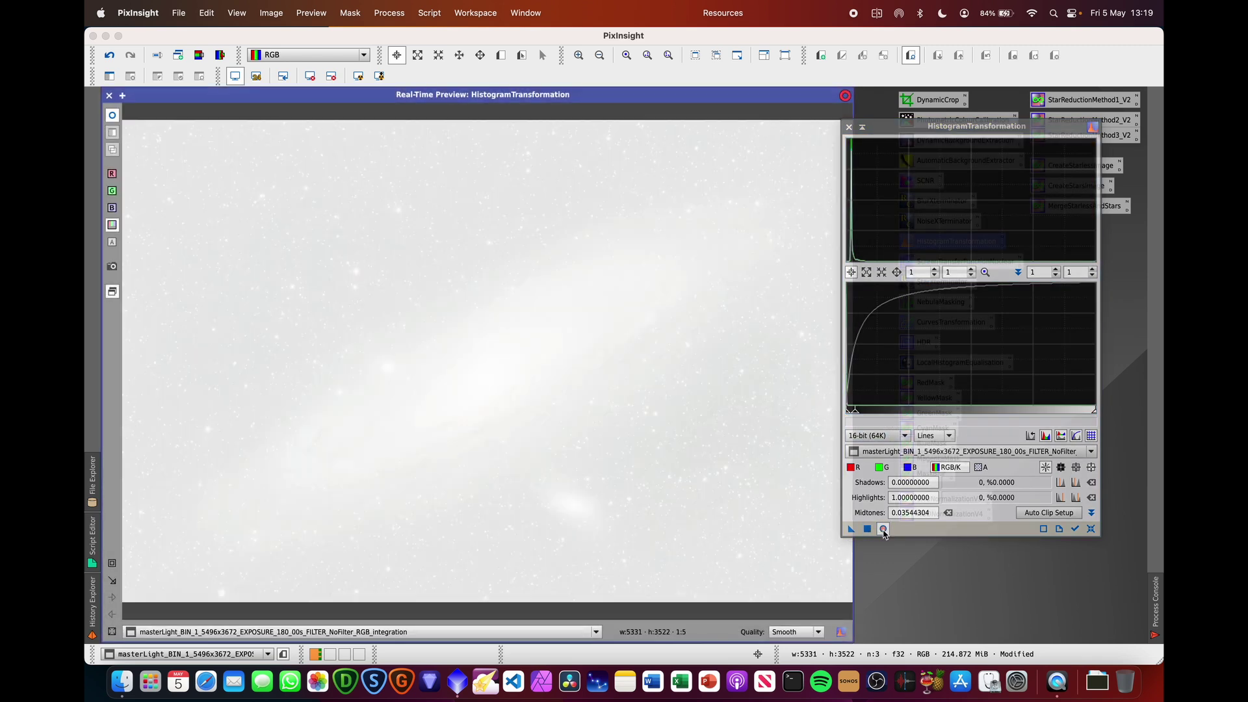
pyautogui.click(331, 76)
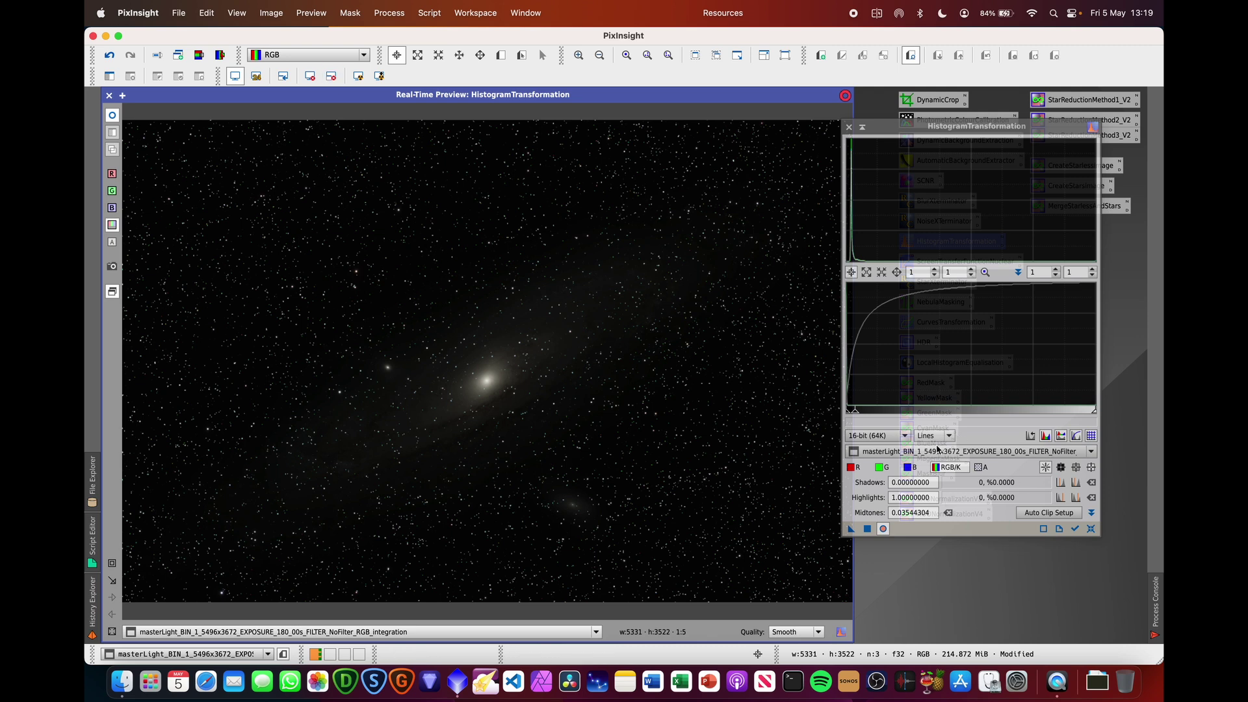
pyautogui.click(867, 529)
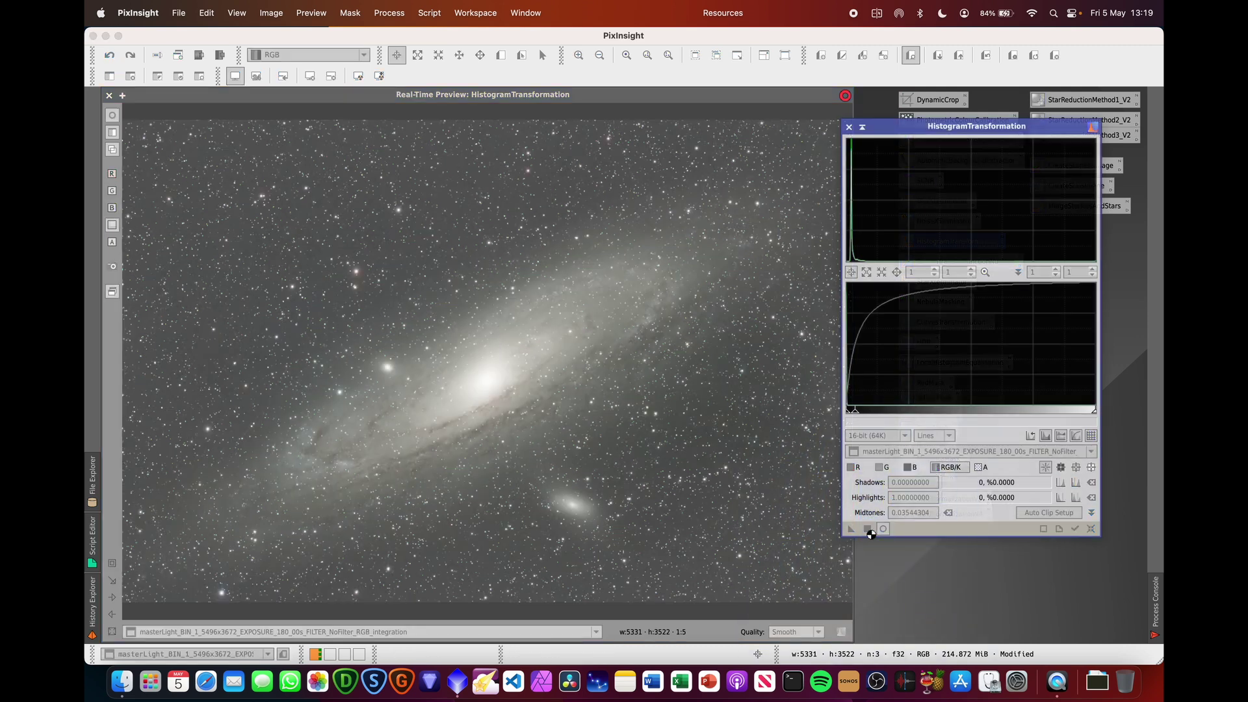
# - Reset the histogram and experiment with black-point and midtones adjustments in the live preview
pyautogui.click(1091, 529)
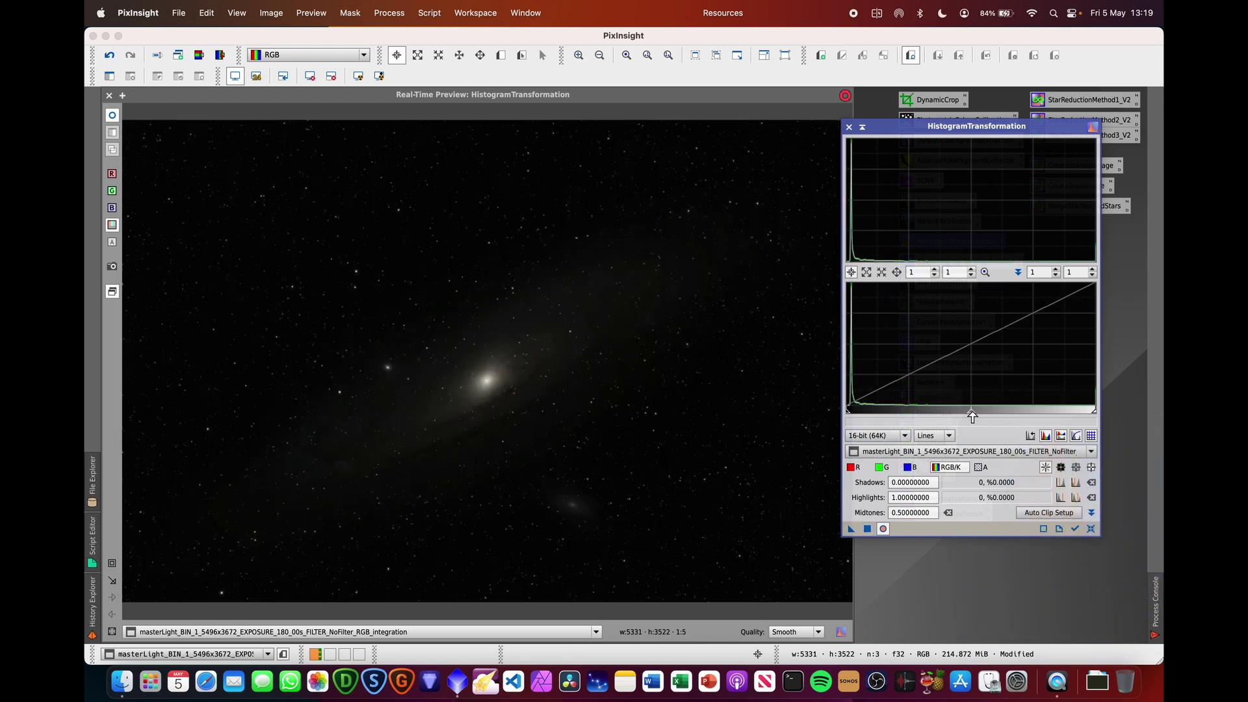
pyautogui.moveTo(971, 416); pyautogui.dragTo(868, 414)
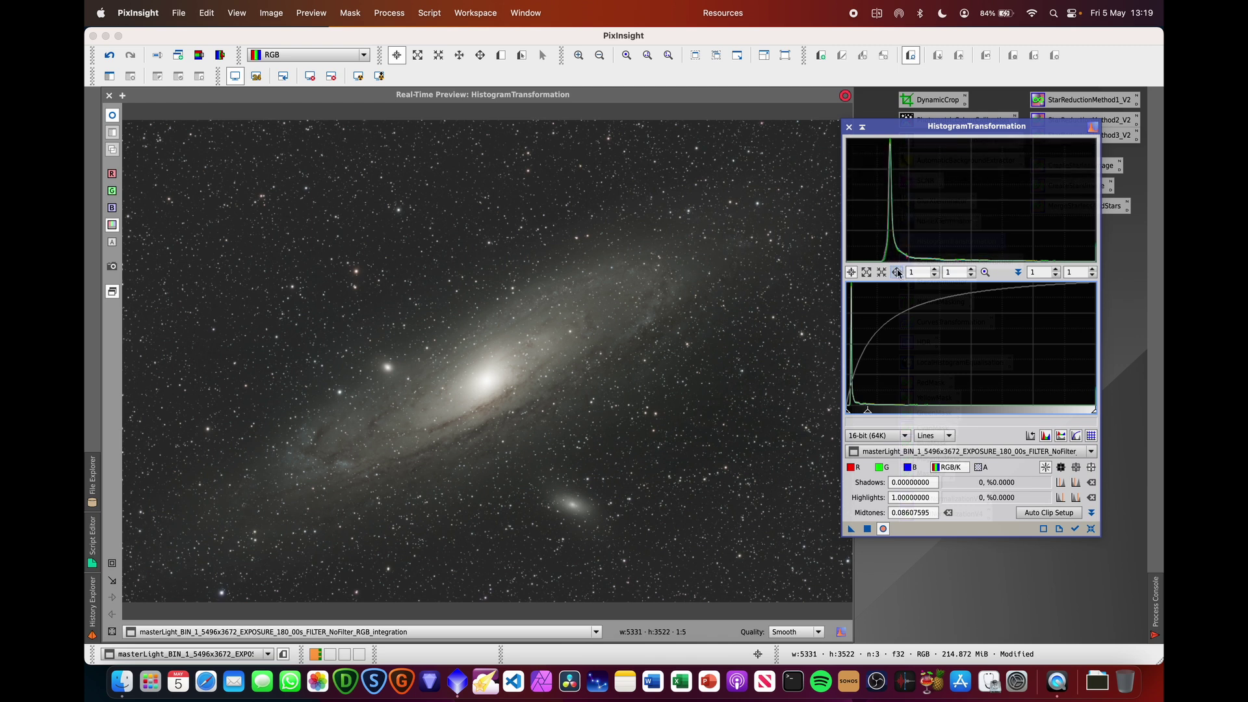
pyautogui.click(949, 512)
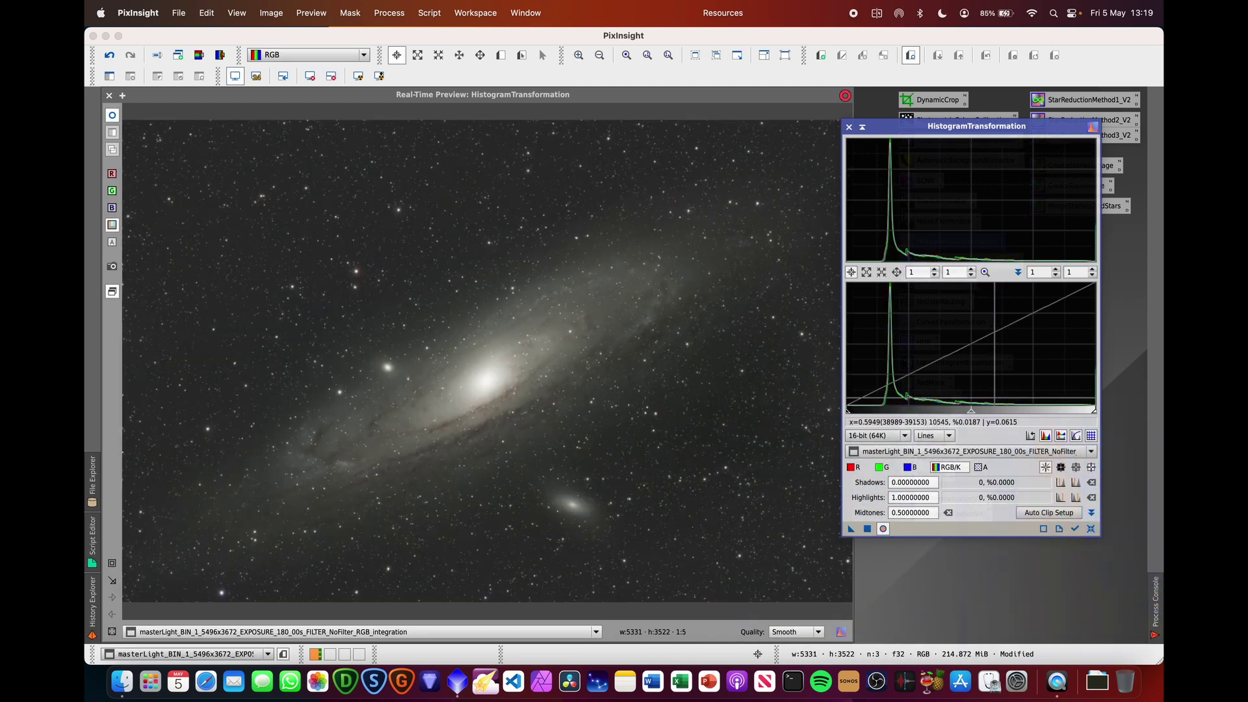
pyautogui.moveTo(848, 411); pyautogui.dragTo(861, 414)
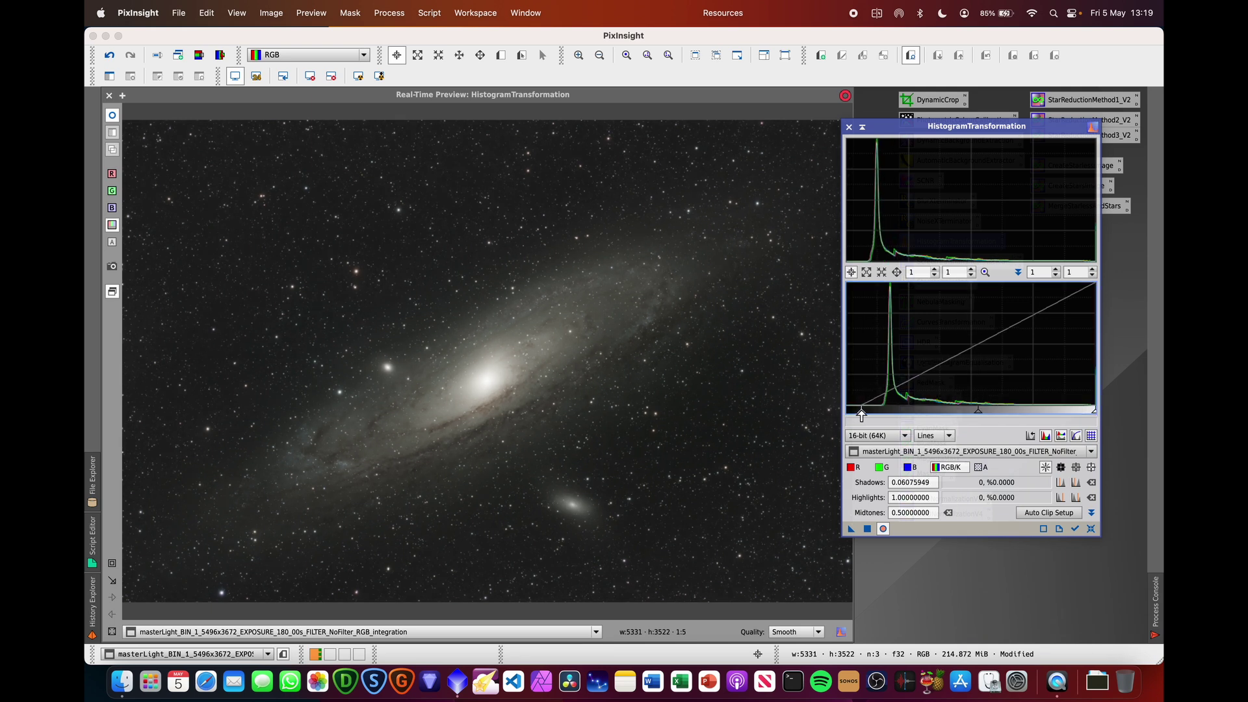
pyautogui.moveTo(978, 410); pyautogui.dragTo(960, 411)
pyautogui.moveTo(862, 414); pyautogui.dragTo(866, 415)
pyautogui.moveTo(960, 412); pyautogui.dragTo(958, 416)
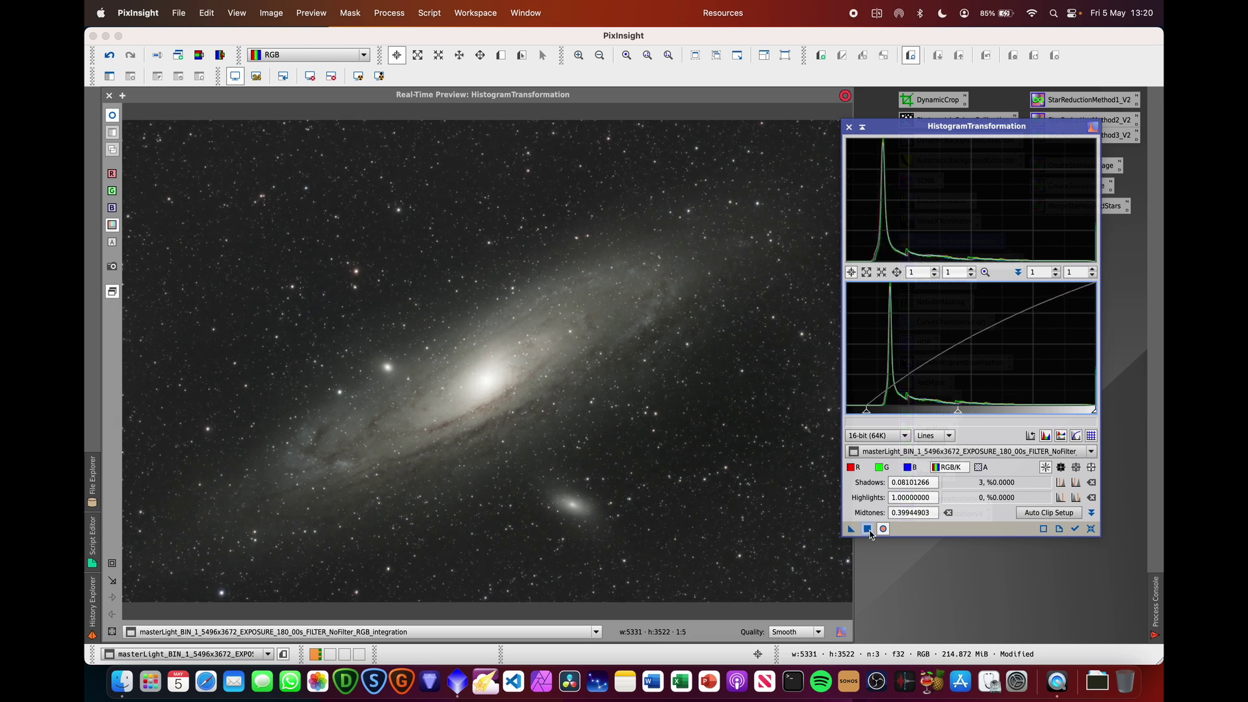
# - Reset again, settle on shadows ≈0.023 and midtones ≈0.497, and close the preview
pyautogui.click(1090, 528)
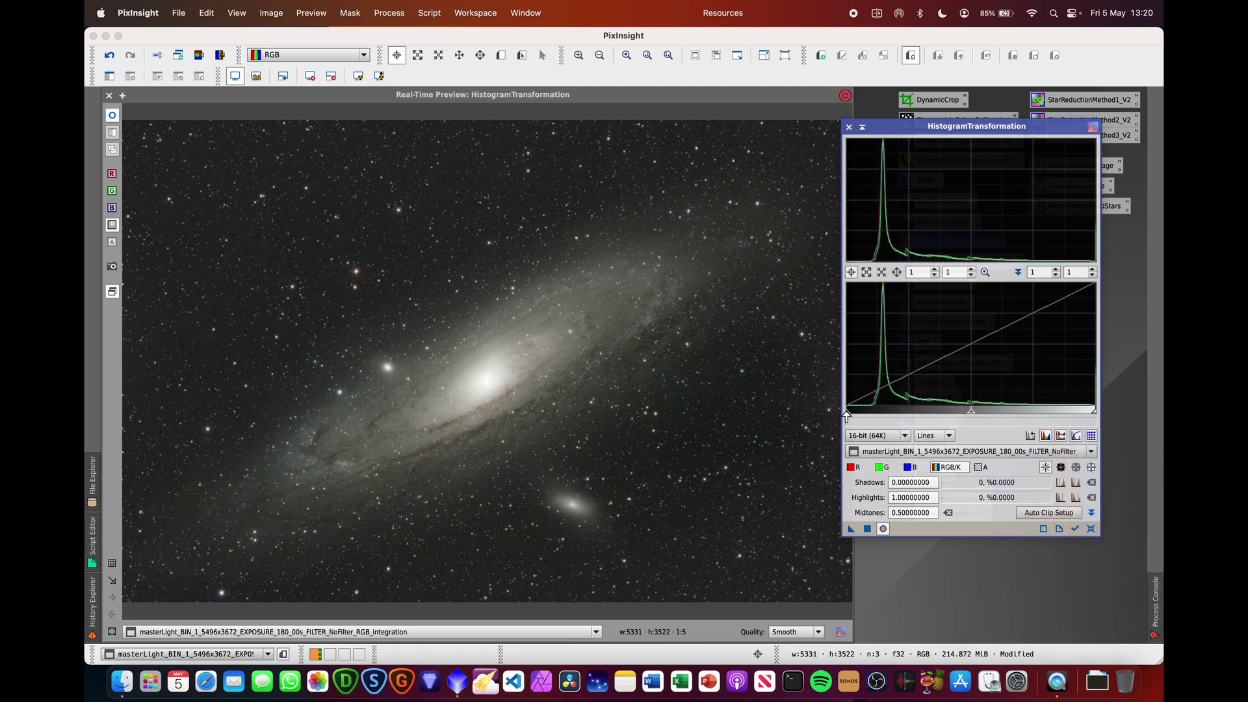
pyautogui.moveTo(846, 414); pyautogui.dragTo(852, 414)
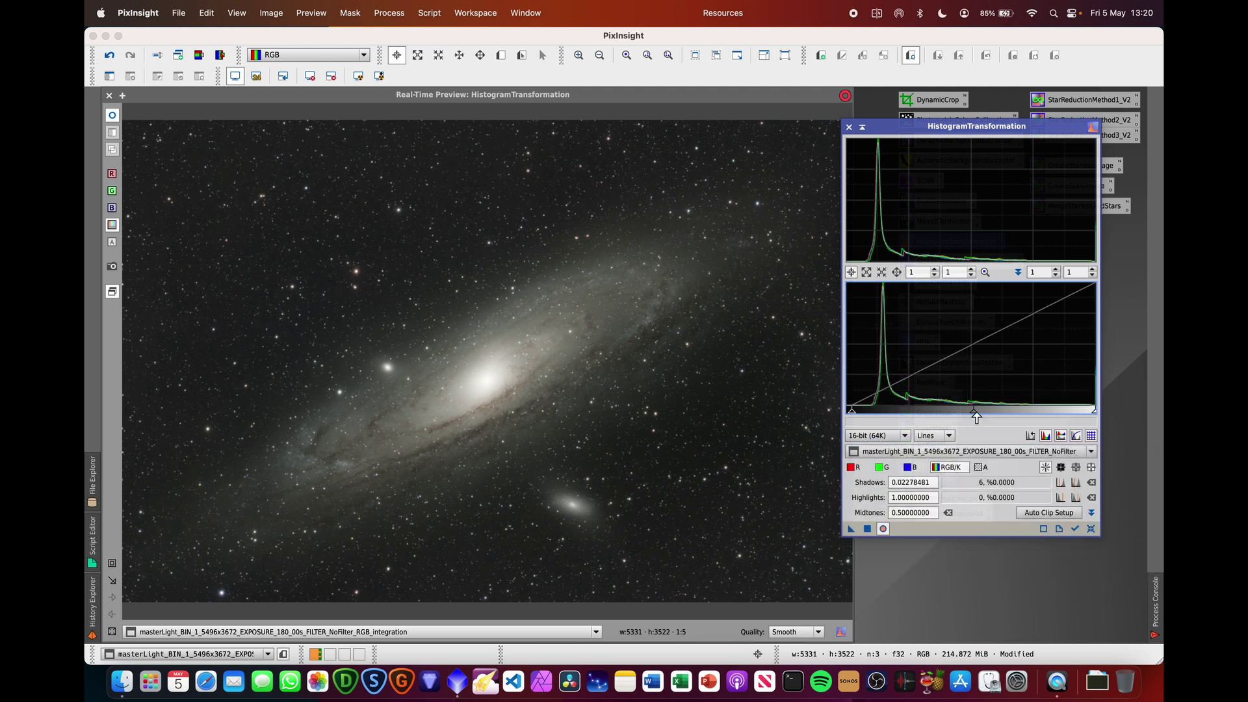
pyautogui.moveTo(973, 416); pyautogui.dragTo(973, 417)
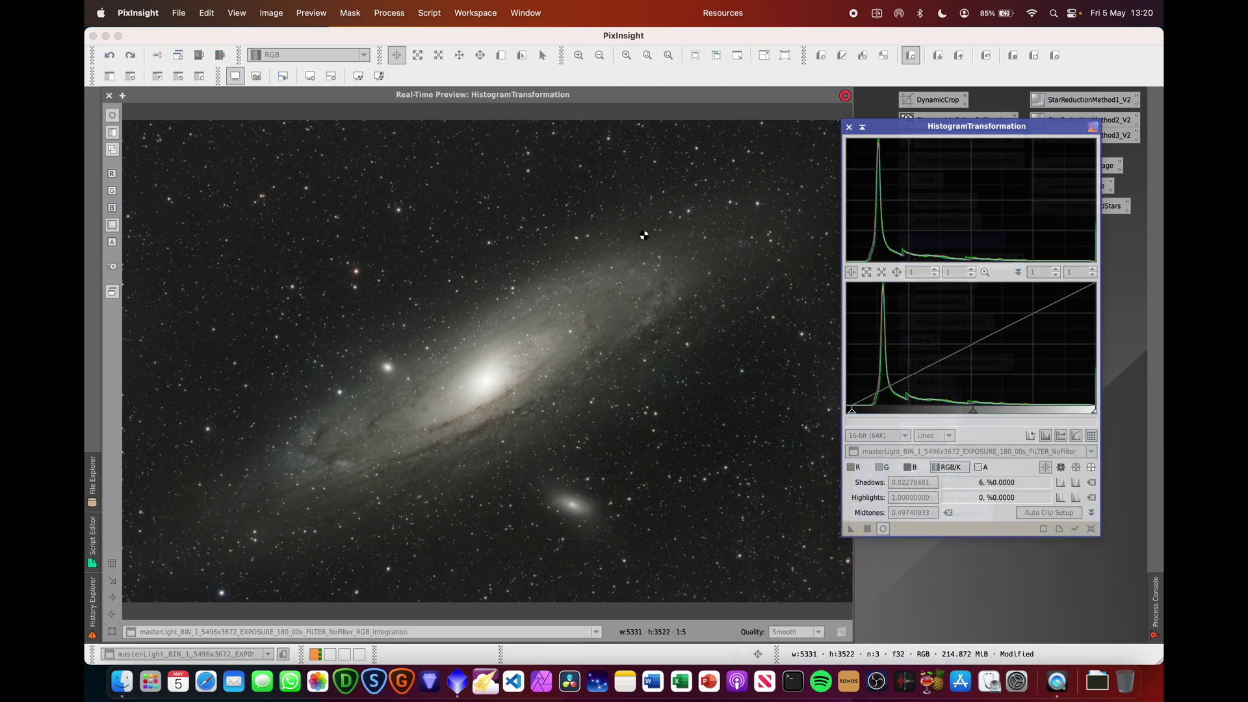
pyautogui.click(867, 529)
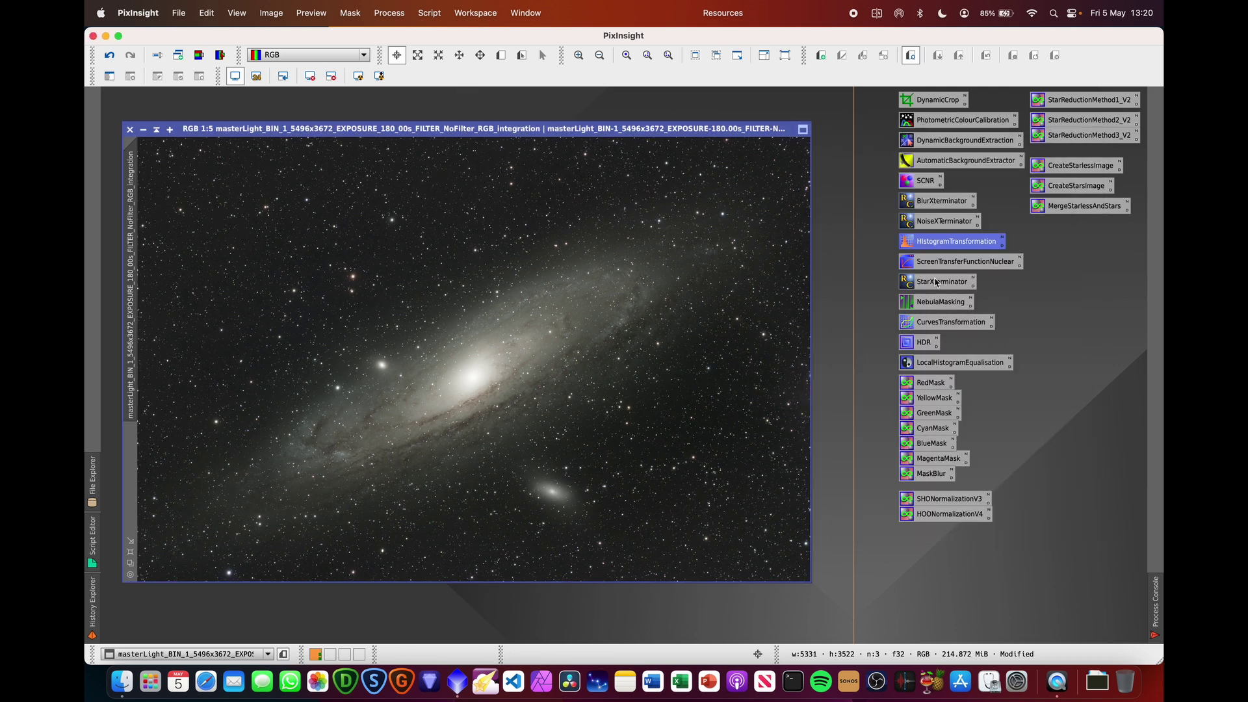
# - Run StarXTerminator on the galaxy image to produce a starless image and a stars image
pyautogui.doubleClick(938, 282)
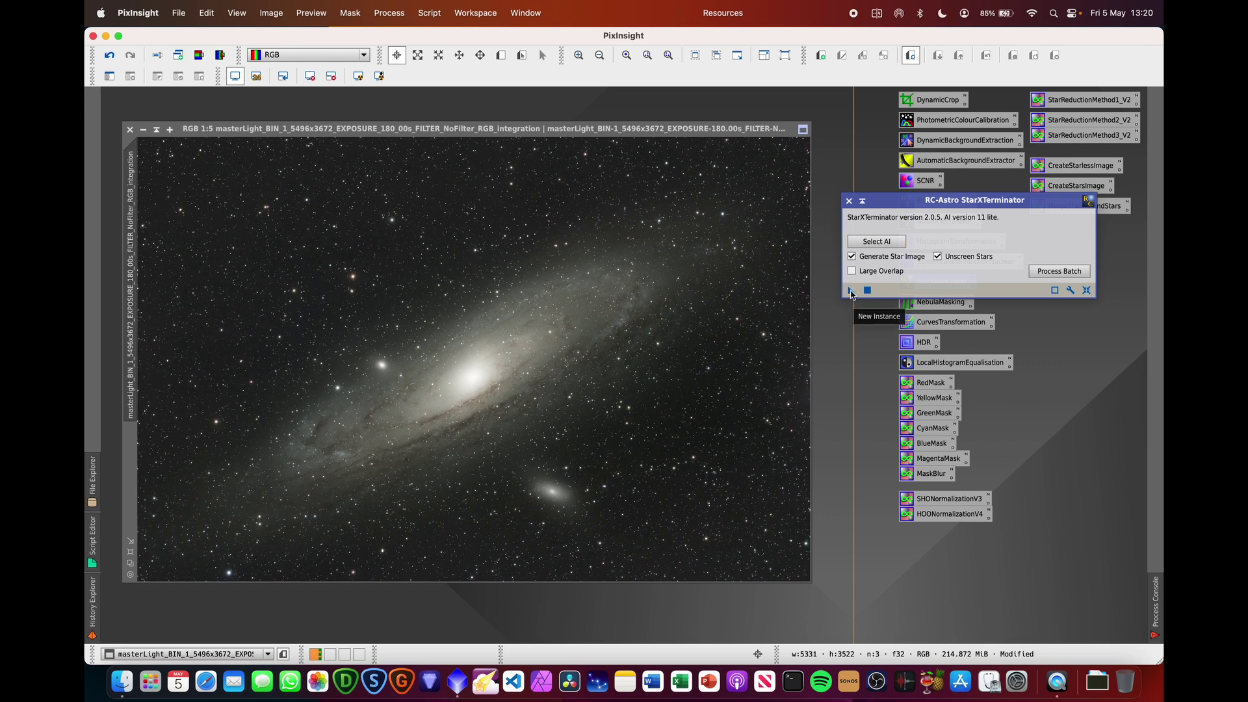
pyautogui.moveTo(851, 293); pyautogui.dragTo(472, 325)
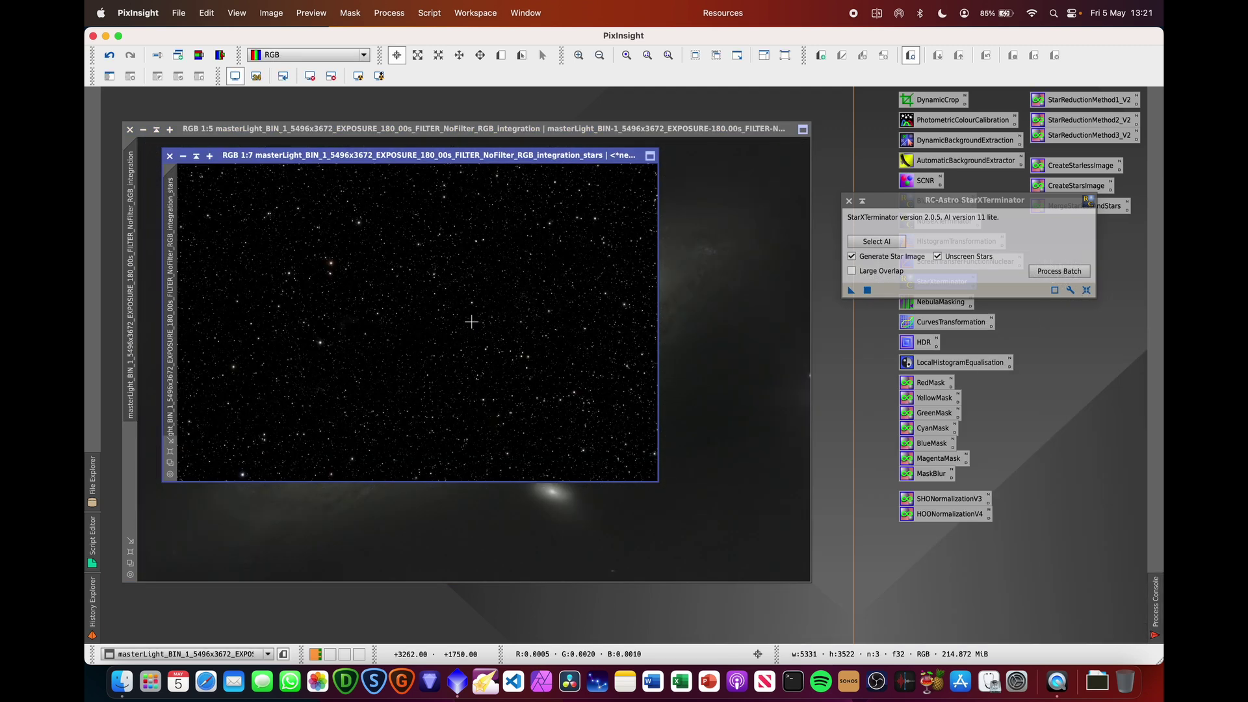
pyautogui.click(849, 202)
# - Shade the stars image window and park it at the top-left
pyautogui.moveTo(307, 156); pyautogui.dragTo(296, 107)
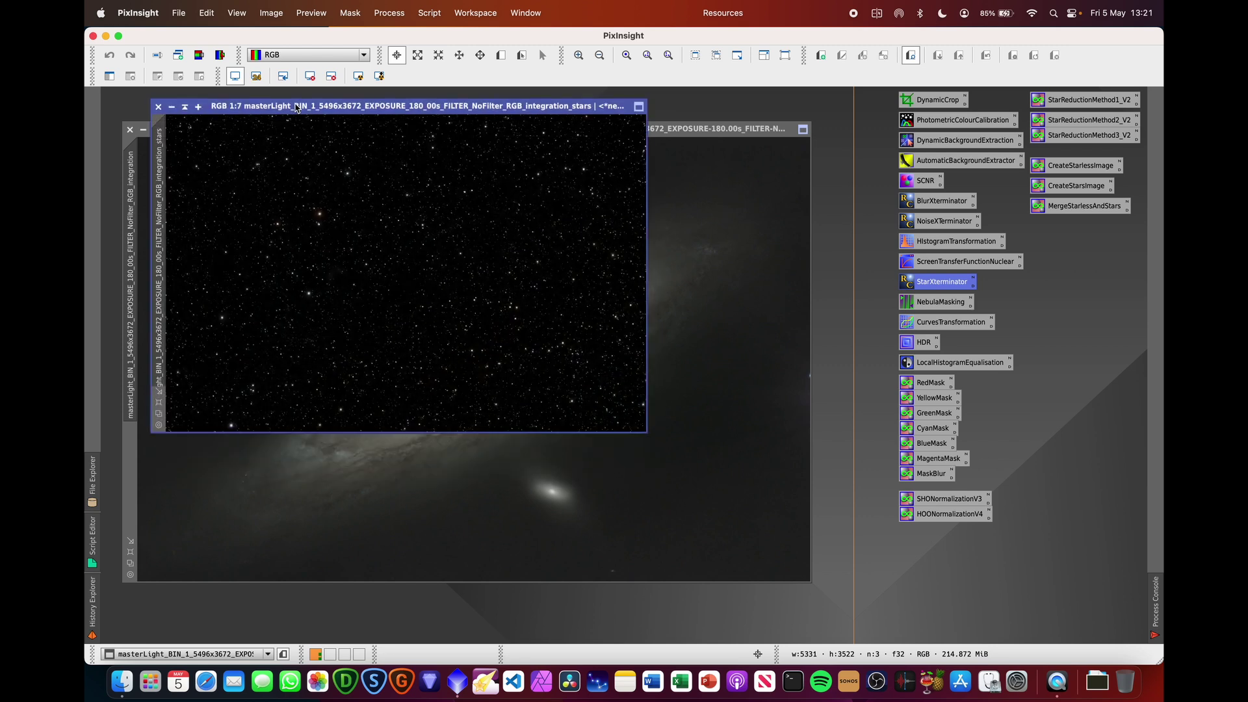
pyautogui.click(185, 108)
pyautogui.moveTo(381, 254); pyautogui.dragTo(287, 105)
# - Extract the starless Andromeda image's lightness into a new grayscale L image and move it aside
pyautogui.moveTo(421, 134); pyautogui.dragTo(432, 150)
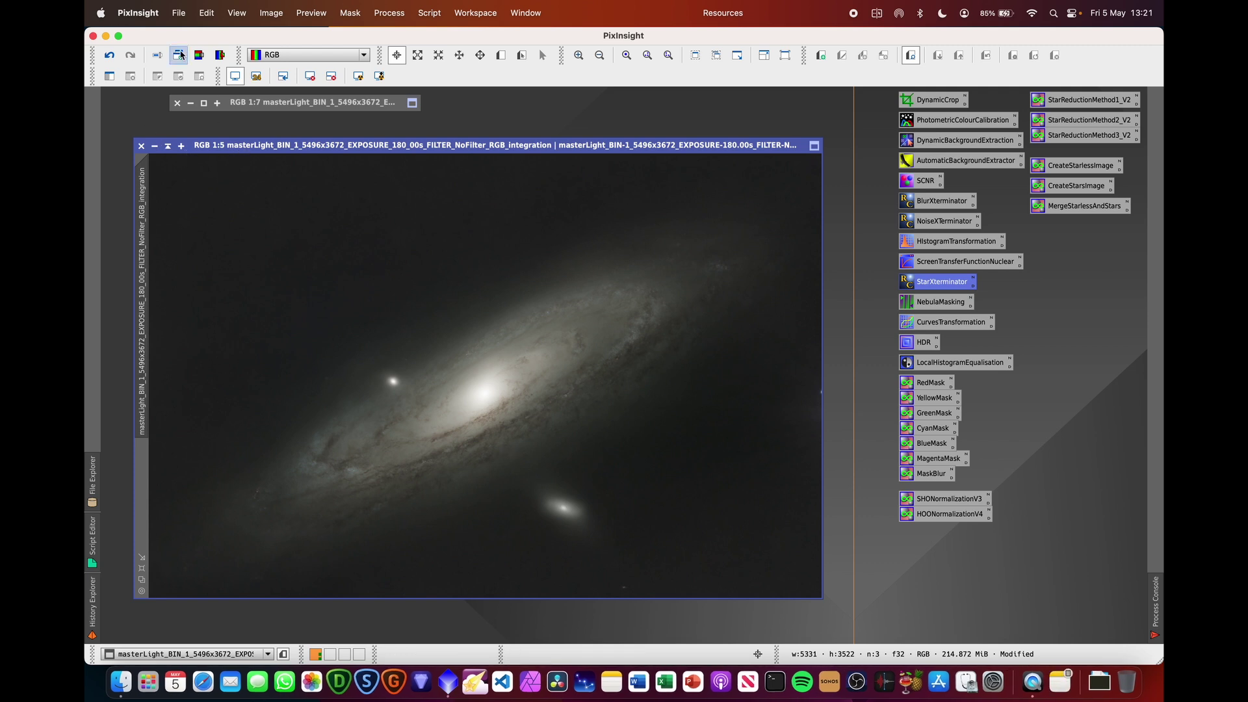
pyautogui.click(199, 57)
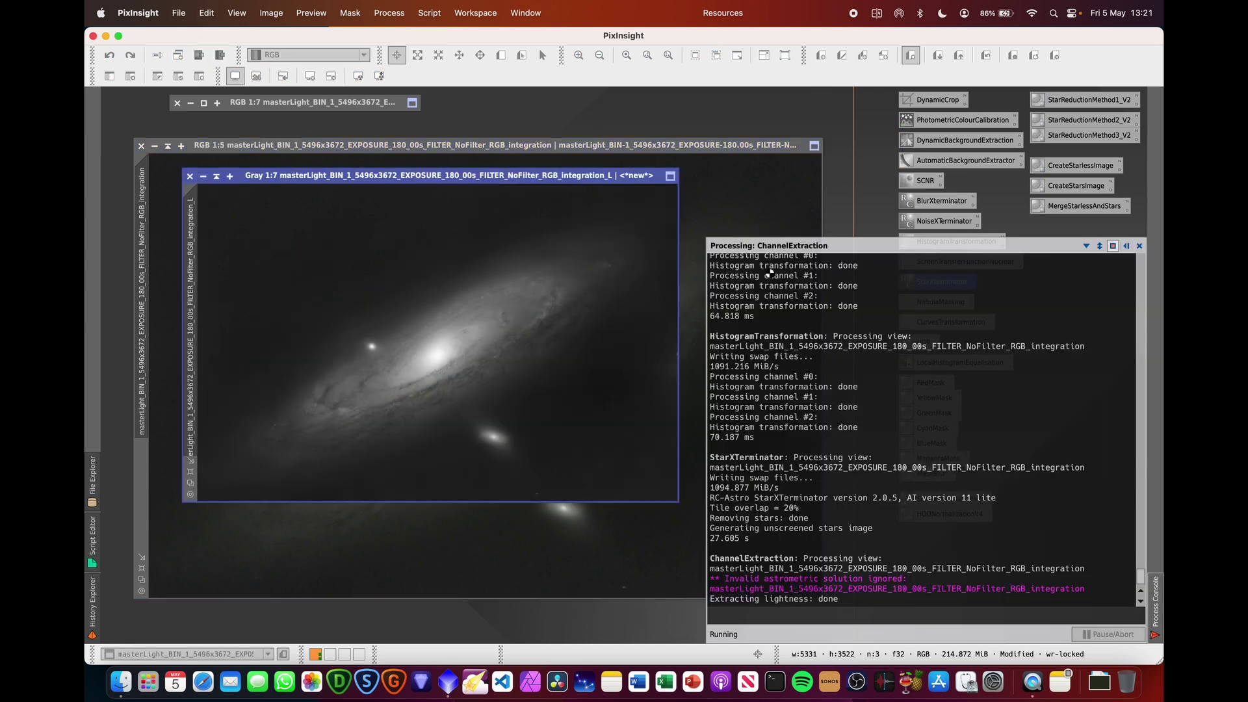
pyautogui.moveTo(429, 175); pyautogui.dragTo(654, 262)
# - Apply LRGBCombination with the extracted L image at saturation 0.250 to the starless colour image
pyautogui.click(389, 12)
pyautogui.moveTo(429, 37)
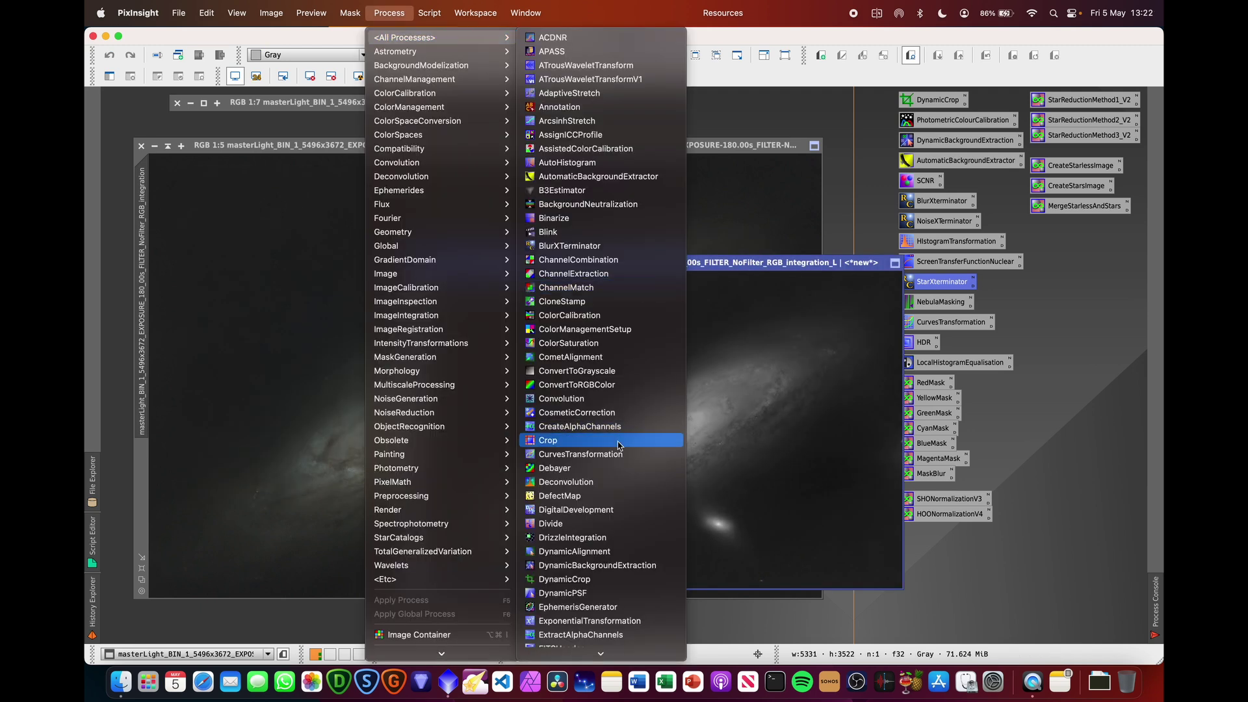
pyautogui.scroll(-10, 619, 446)
pyautogui.scroll(-4, 619, 446)
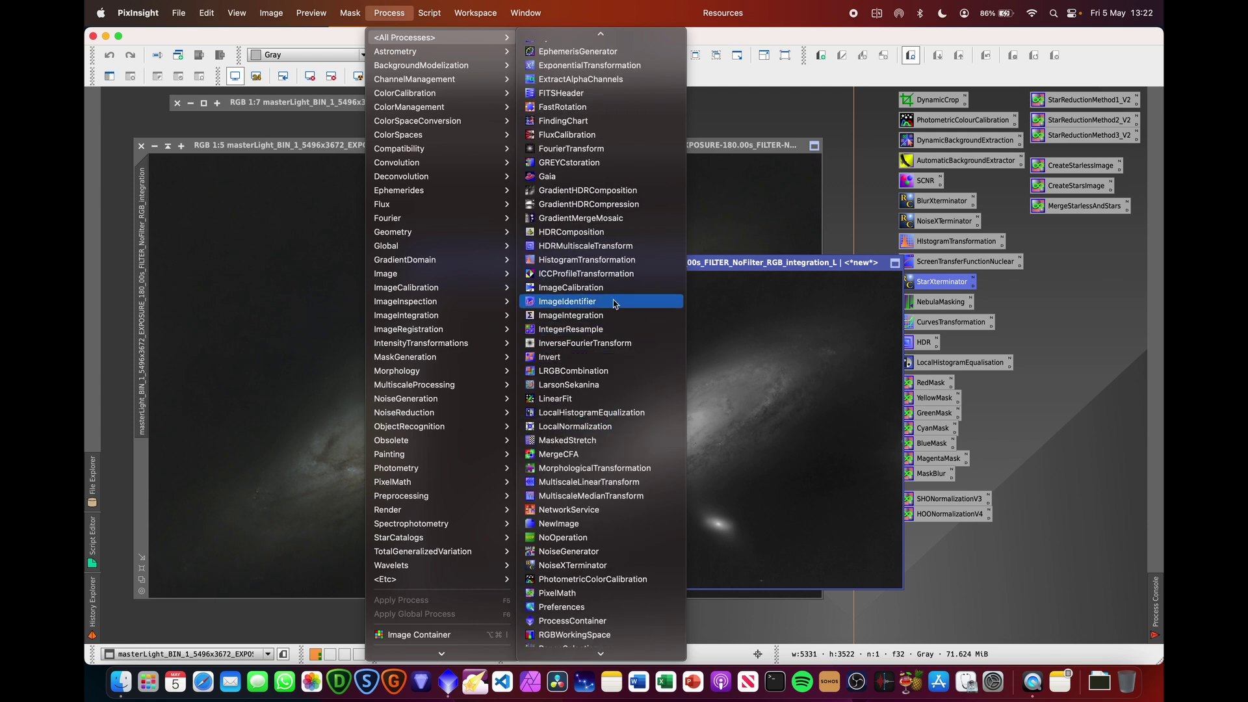
pyautogui.click(614, 370)
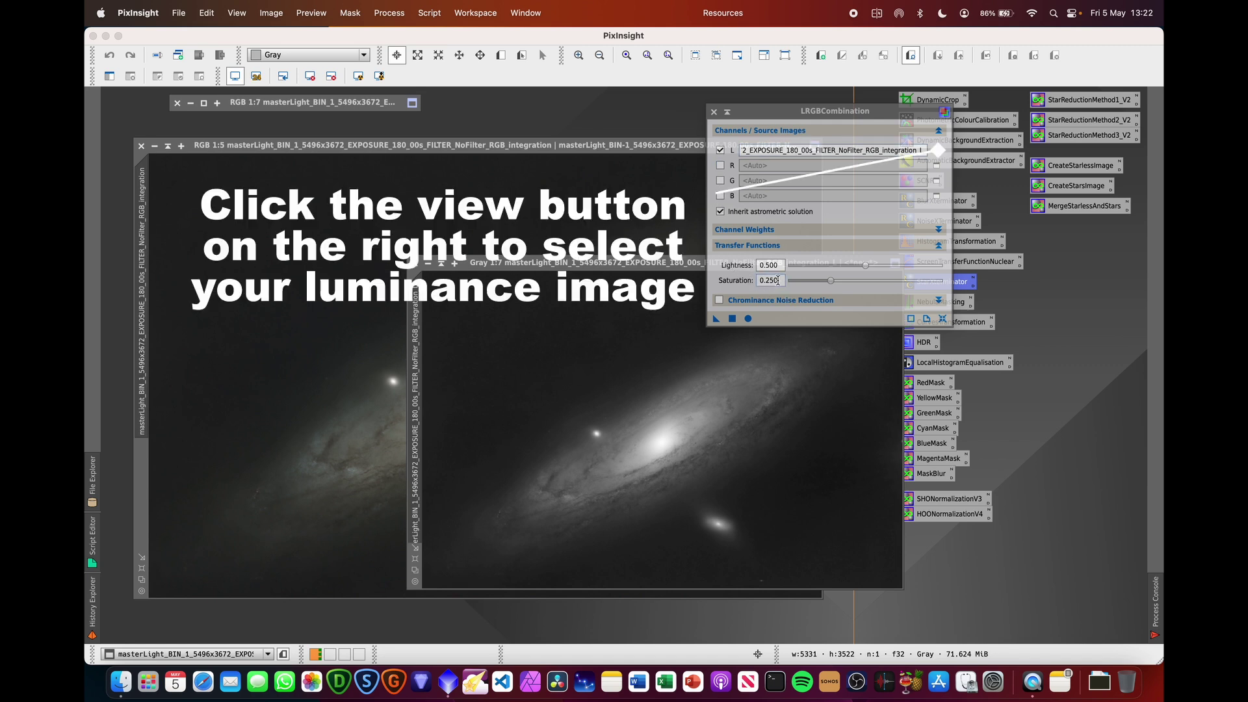
pyautogui.moveTo(715, 318); pyautogui.dragTo(279, 232)
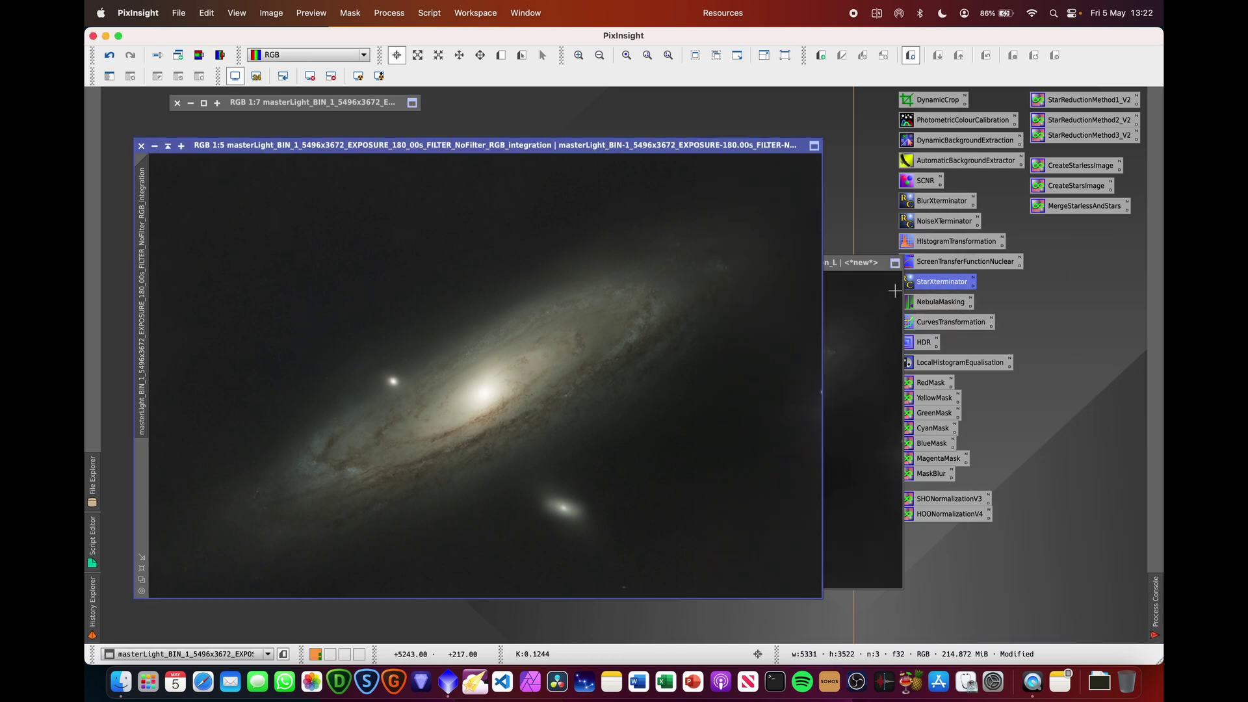
pyautogui.click(891, 301)
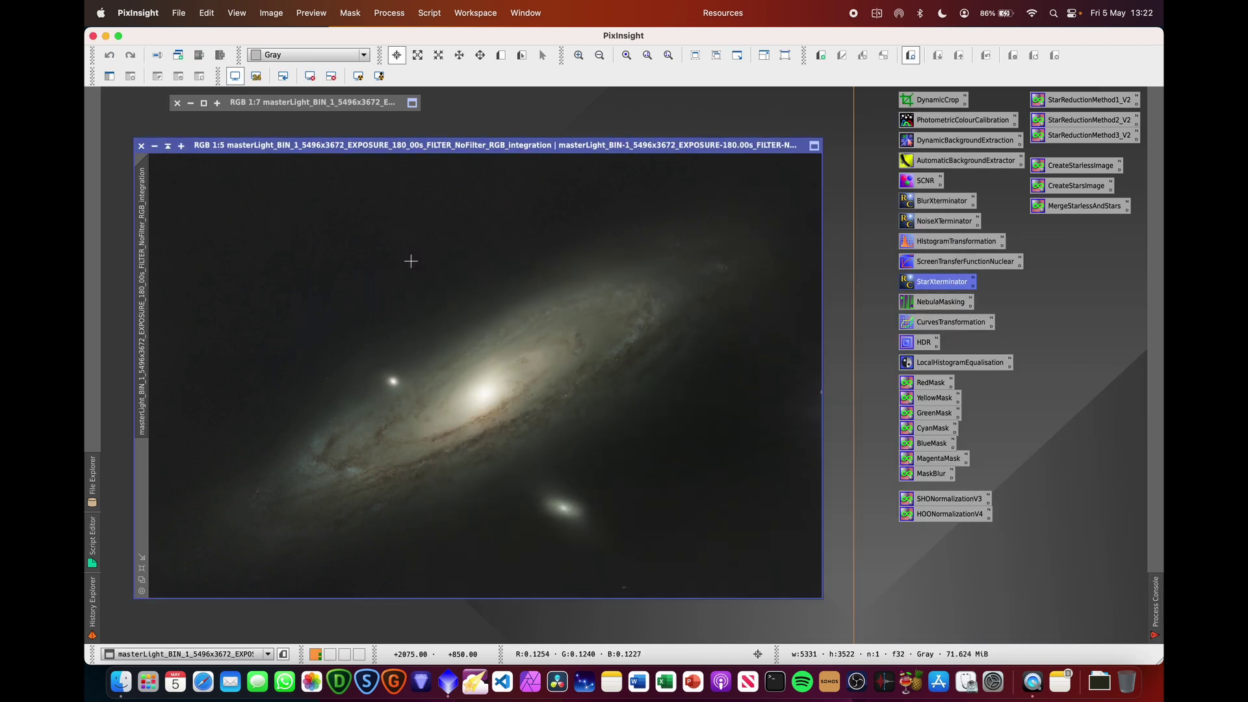
# - Close the L image and apply SCNR green removal at amount 0.80 to the galaxy
pyautogui.click(413, 261)
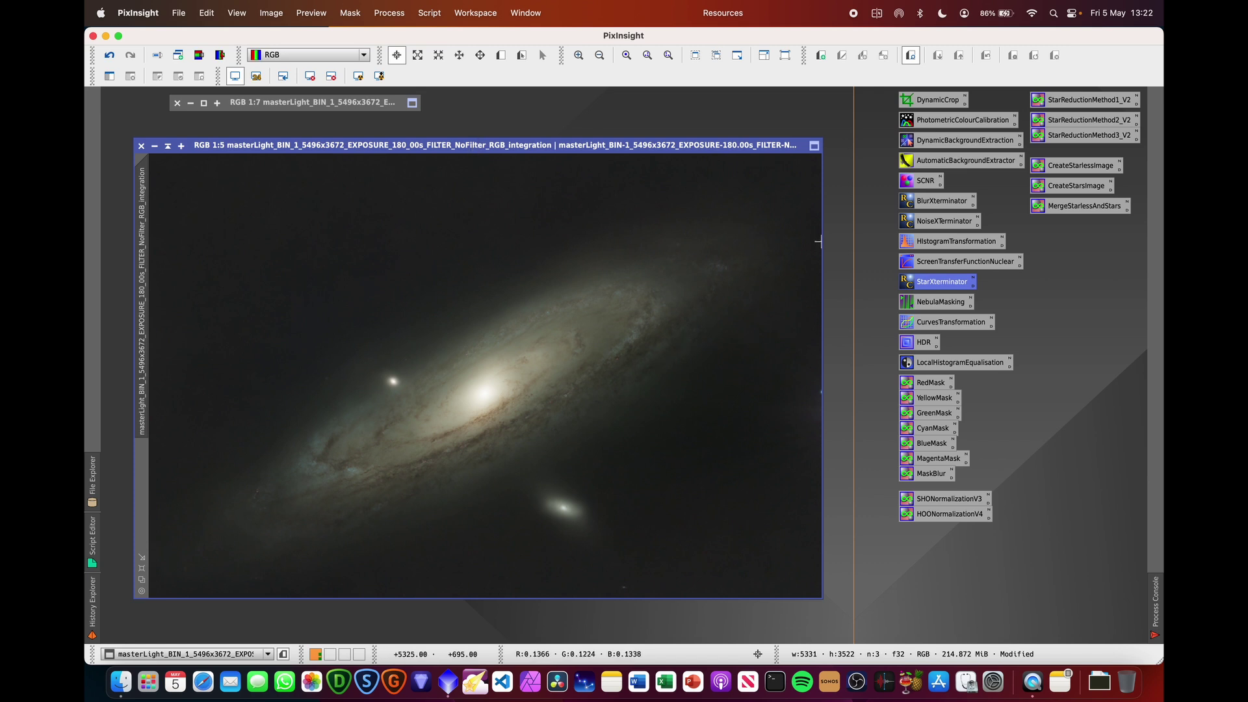
pyautogui.doubleClick(931, 186)
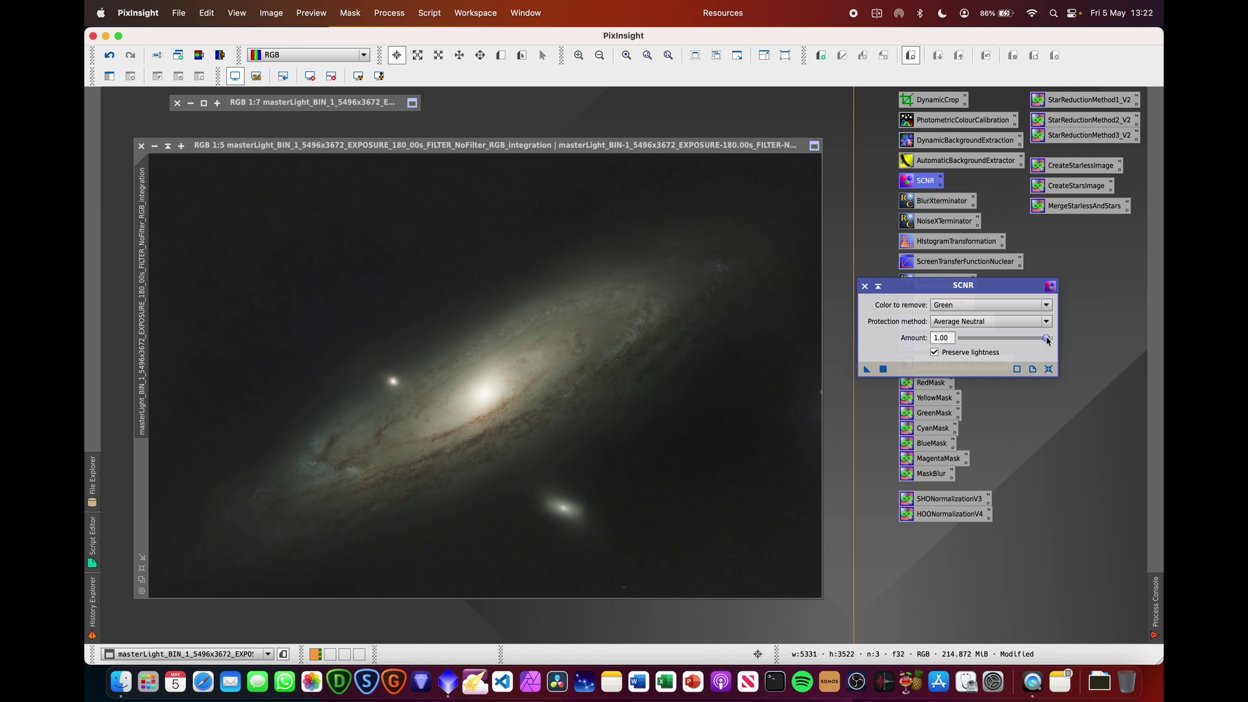
pyautogui.moveTo(1048, 340); pyautogui.dragTo(1029, 339)
pyautogui.moveTo(867, 368); pyautogui.dragTo(542, 481)
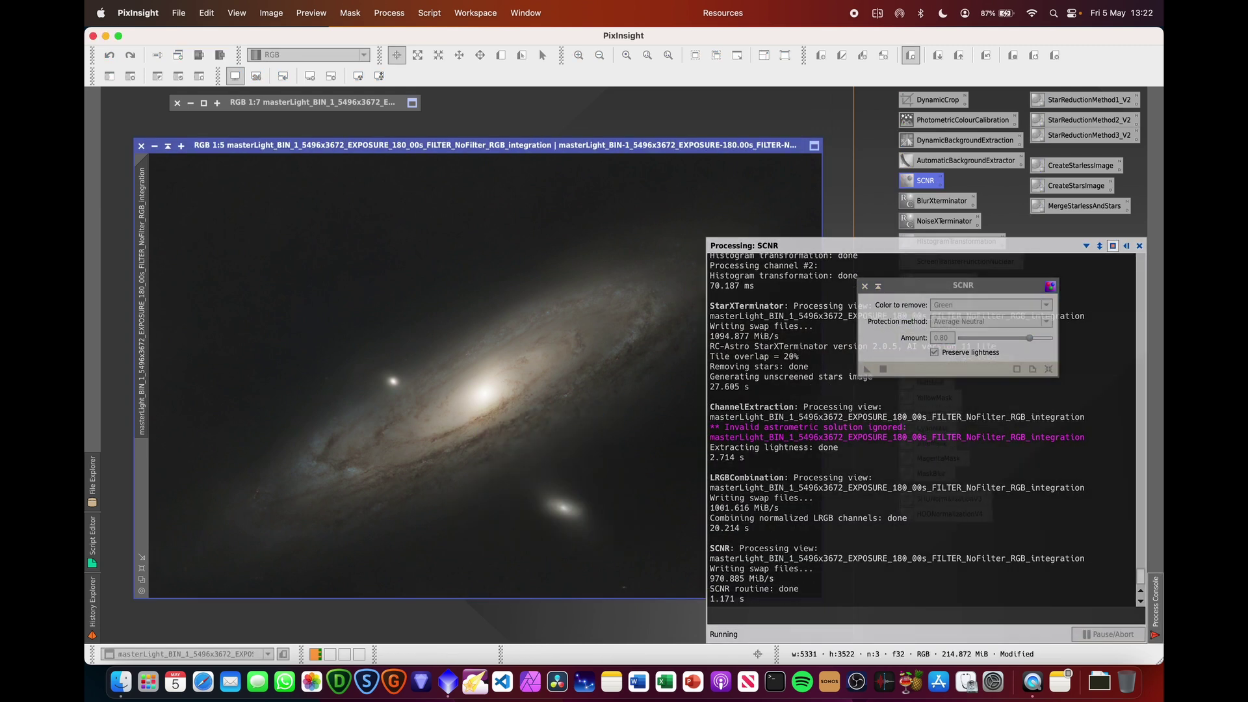
pyautogui.click(865, 288)
# - Zoom in and pan across the galaxy's dust lanes to inspect the result
pyautogui.press('super+plus')
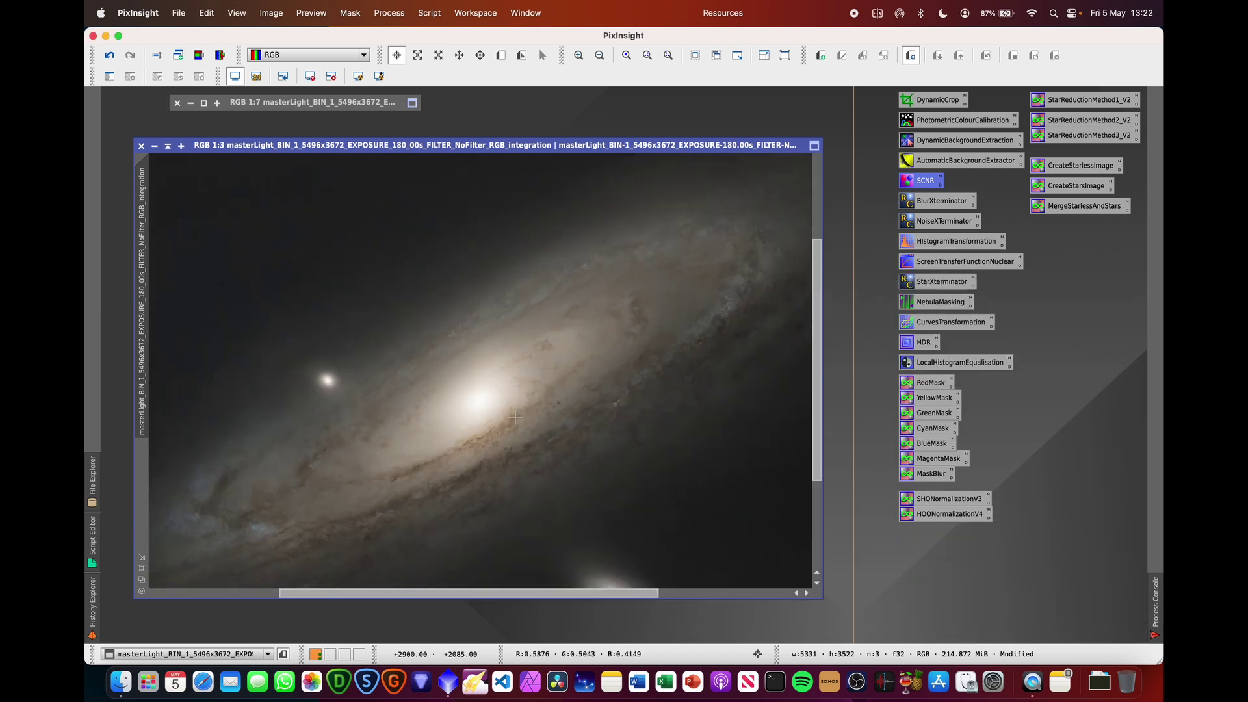
pyautogui.press('super+plus')
pyautogui.moveTo(619, 476); pyautogui.dragTo(490, 310)
pyautogui.hotkey('alt', 'r')
pyautogui.press('super+z')
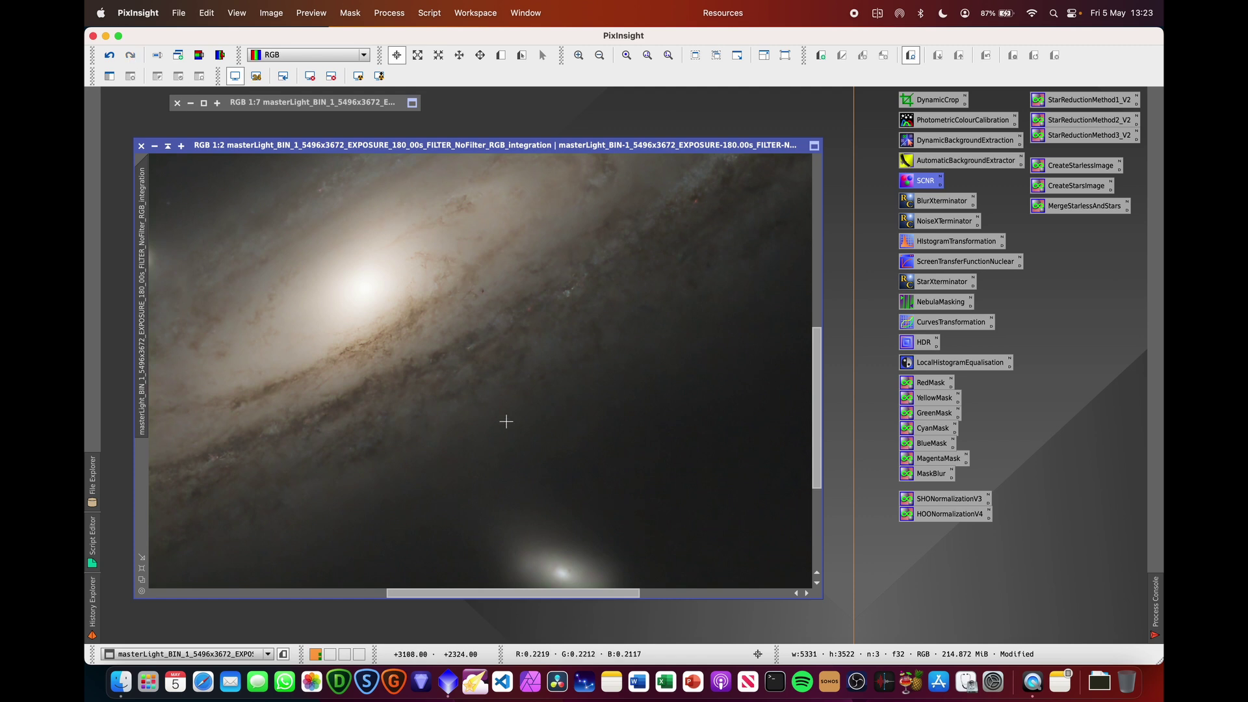
pyautogui.scroll(-3, 506, 422)
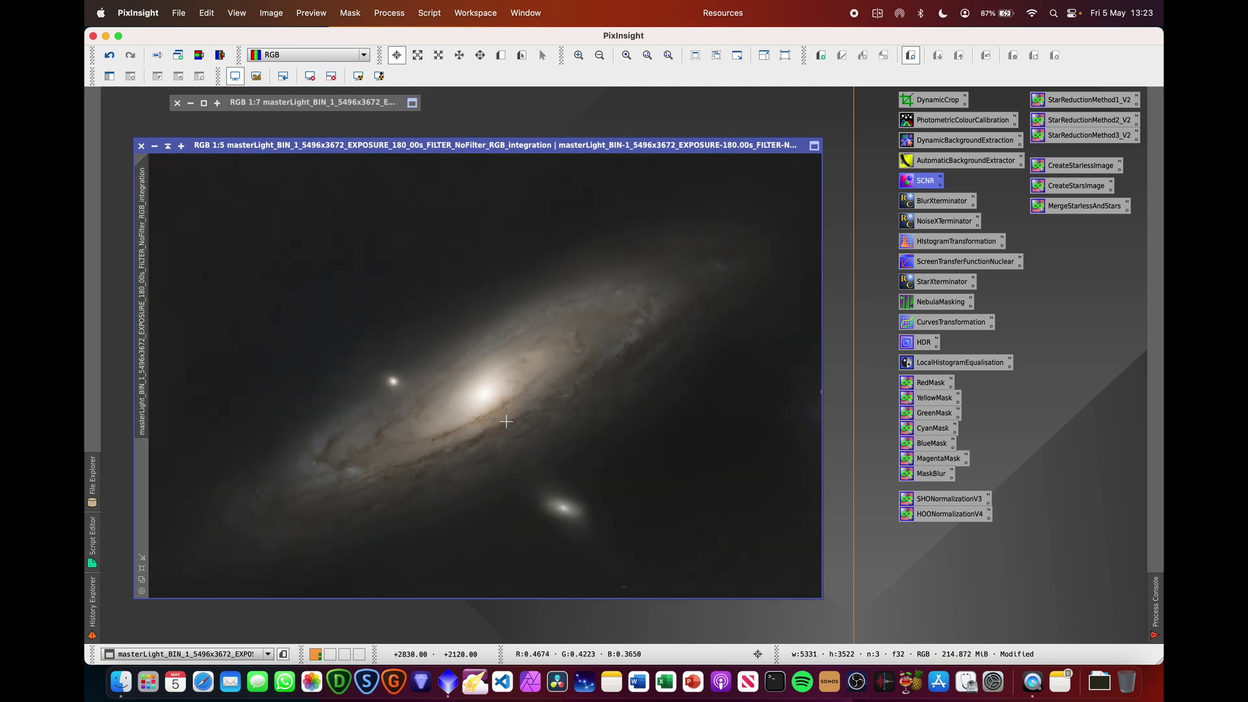
# - Apply HDRMultiscaleTransform with 8 layers and deringing to the starless Andromeda image
pyautogui.doubleClick(924, 343)
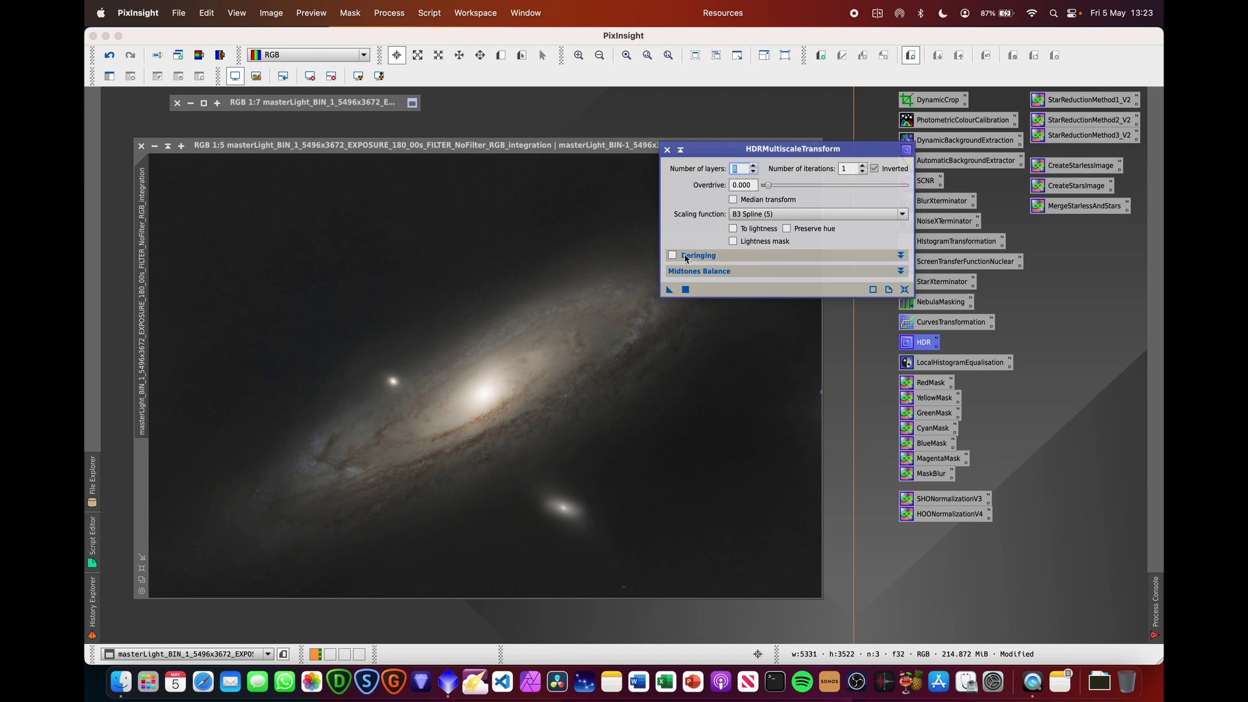
pyautogui.moveTo(667, 293); pyautogui.dragTo(509, 370)
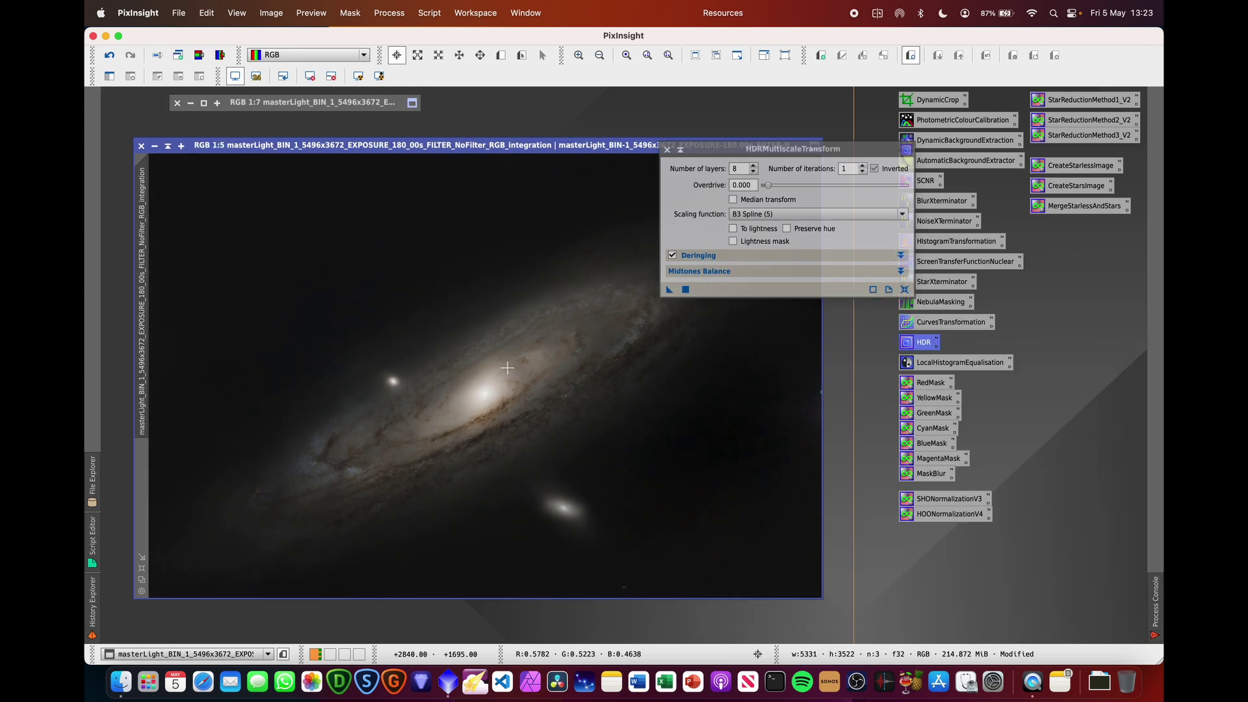
pyautogui.click(667, 150)
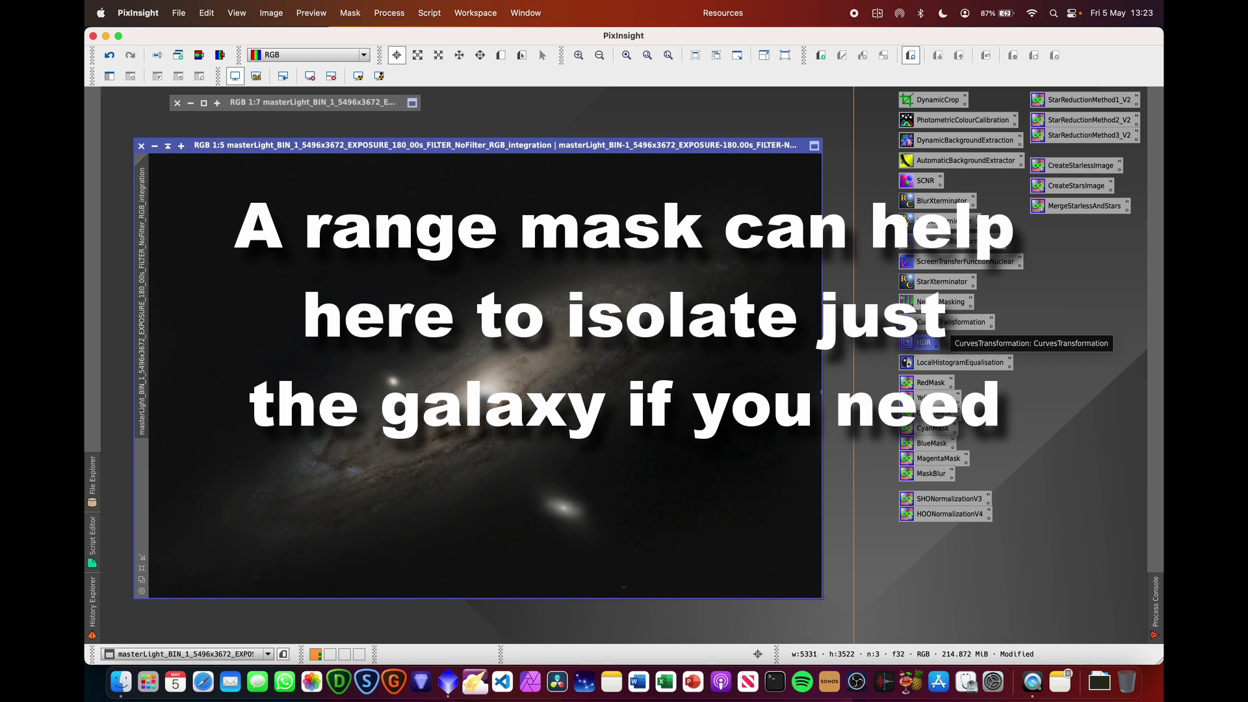
# - With live preview on, apply an RGB/K curve that lifts the highlights to brighten the galaxy
pyautogui.doubleClick(941, 323)
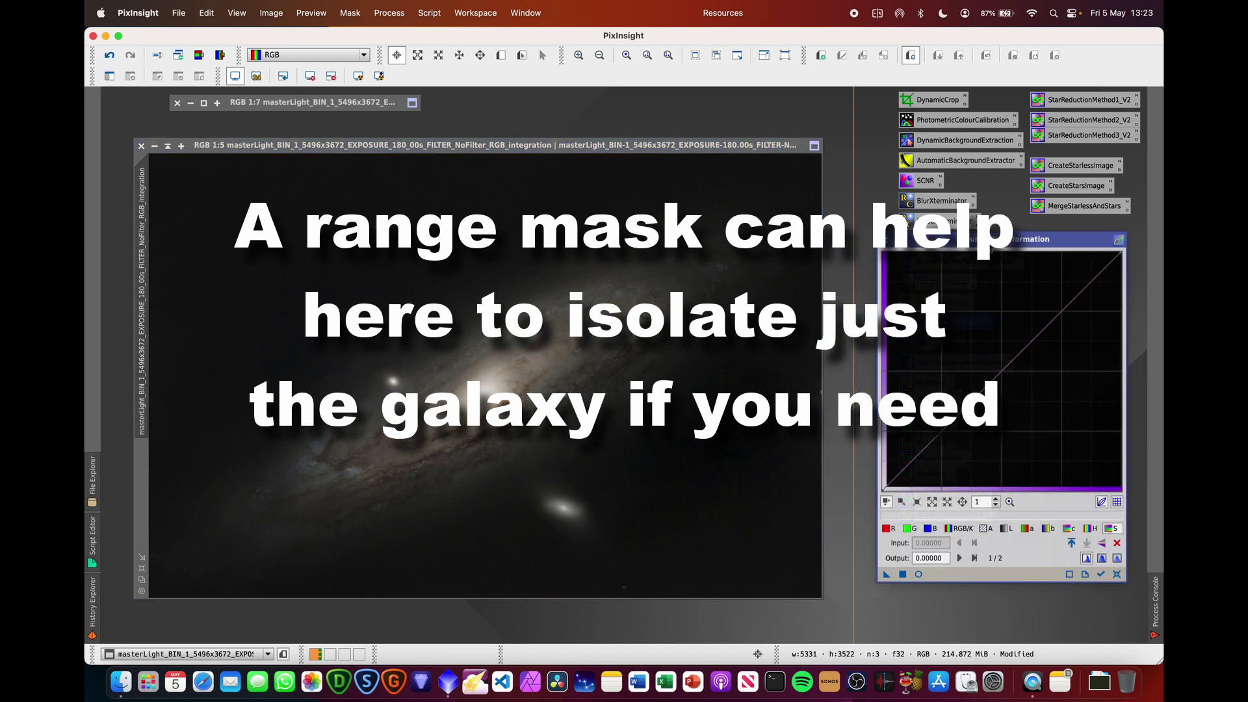
pyautogui.click(831, 555)
pyautogui.moveTo(892, 219); pyautogui.dragTo(923, 197)
pyautogui.click(903, 486)
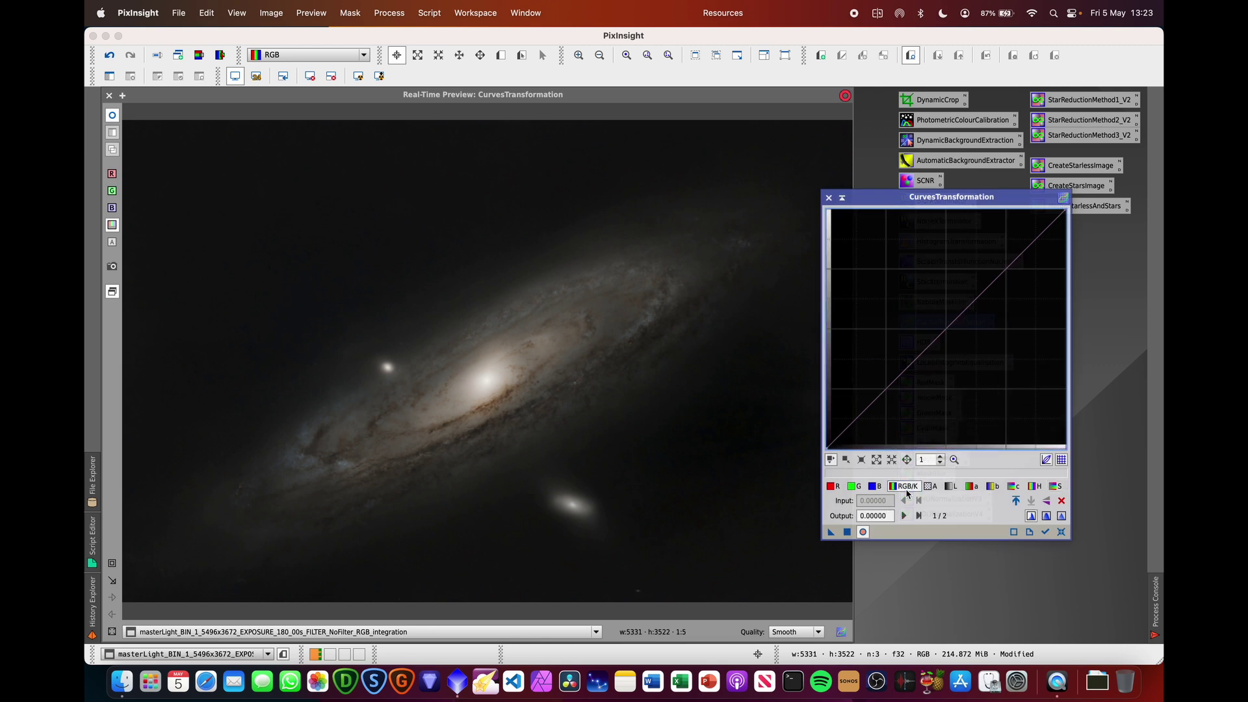
pyautogui.click(997, 265)
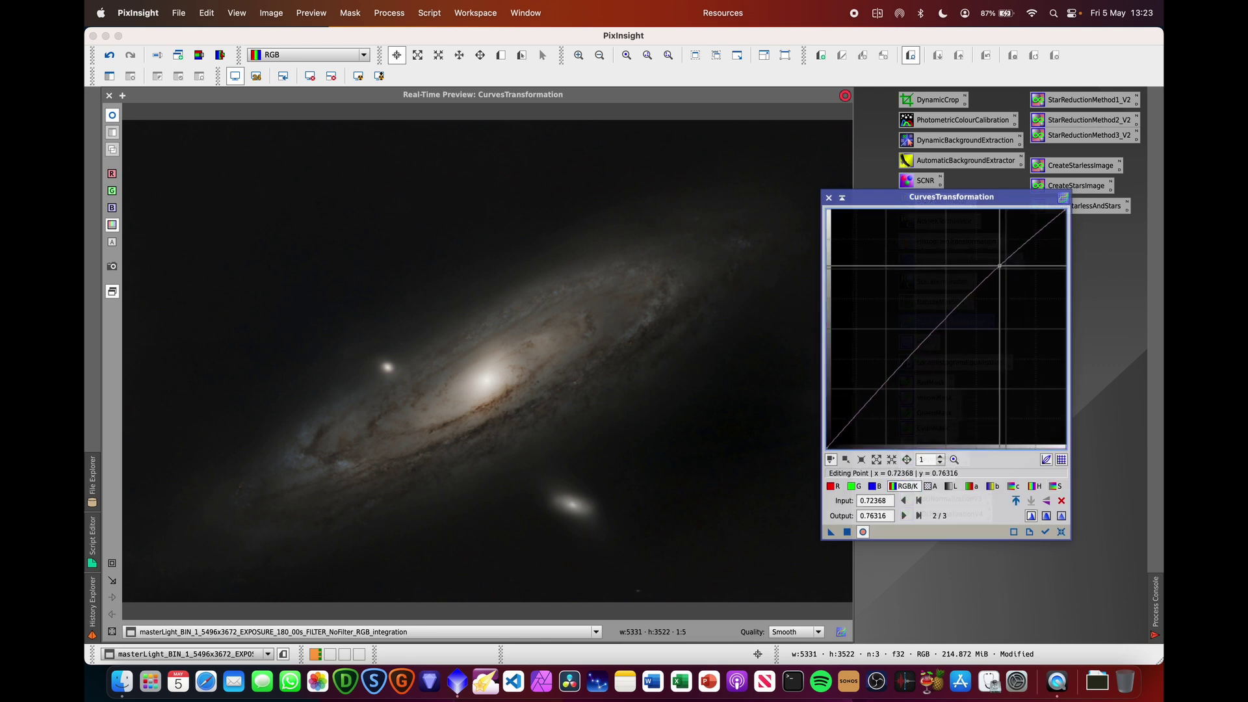
pyautogui.moveTo(997, 265); pyautogui.dragTo(987, 265)
pyautogui.click(838, 436)
pyautogui.moveTo(838, 436); pyautogui.dragTo(841, 436)
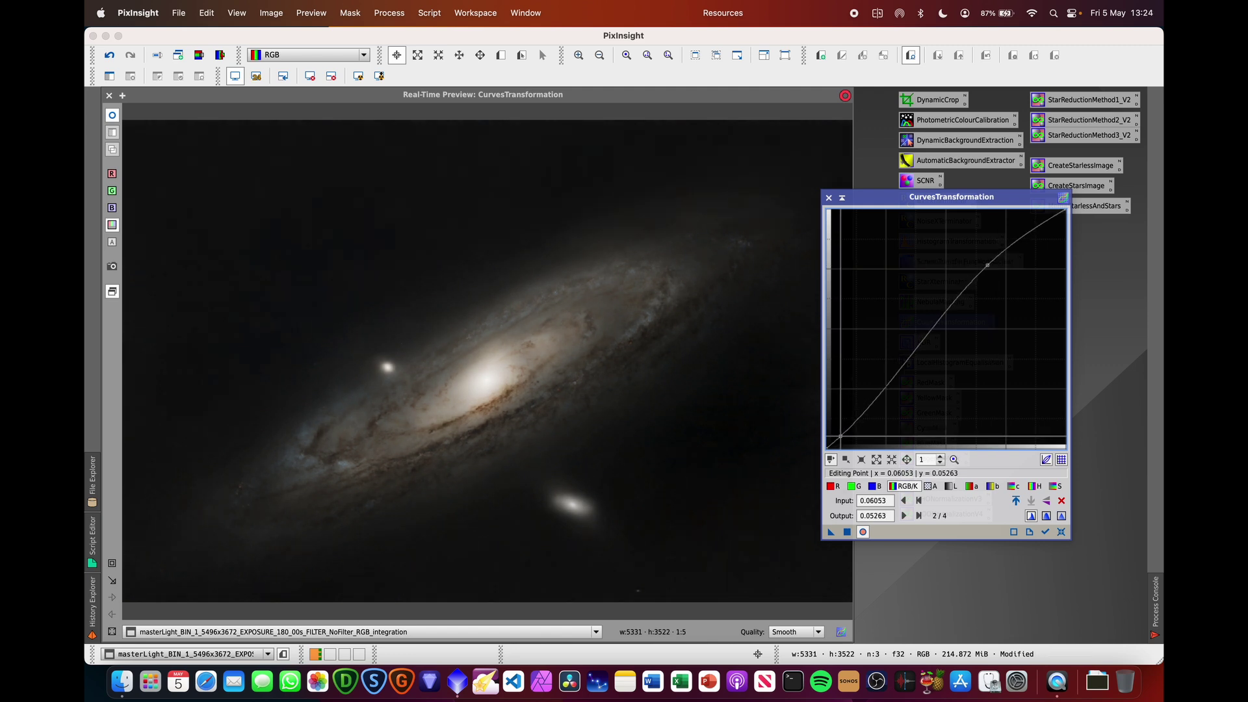
pyautogui.moveTo(988, 264); pyautogui.dragTo(1000, 248)
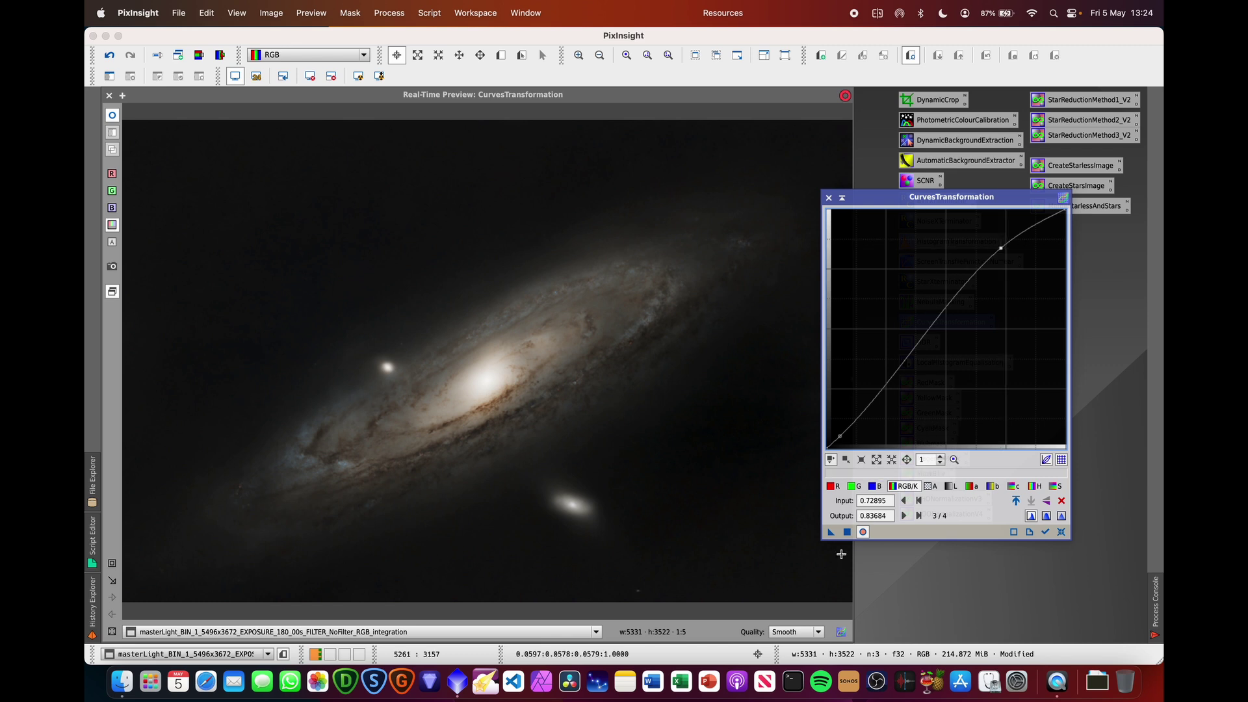
pyautogui.click(848, 533)
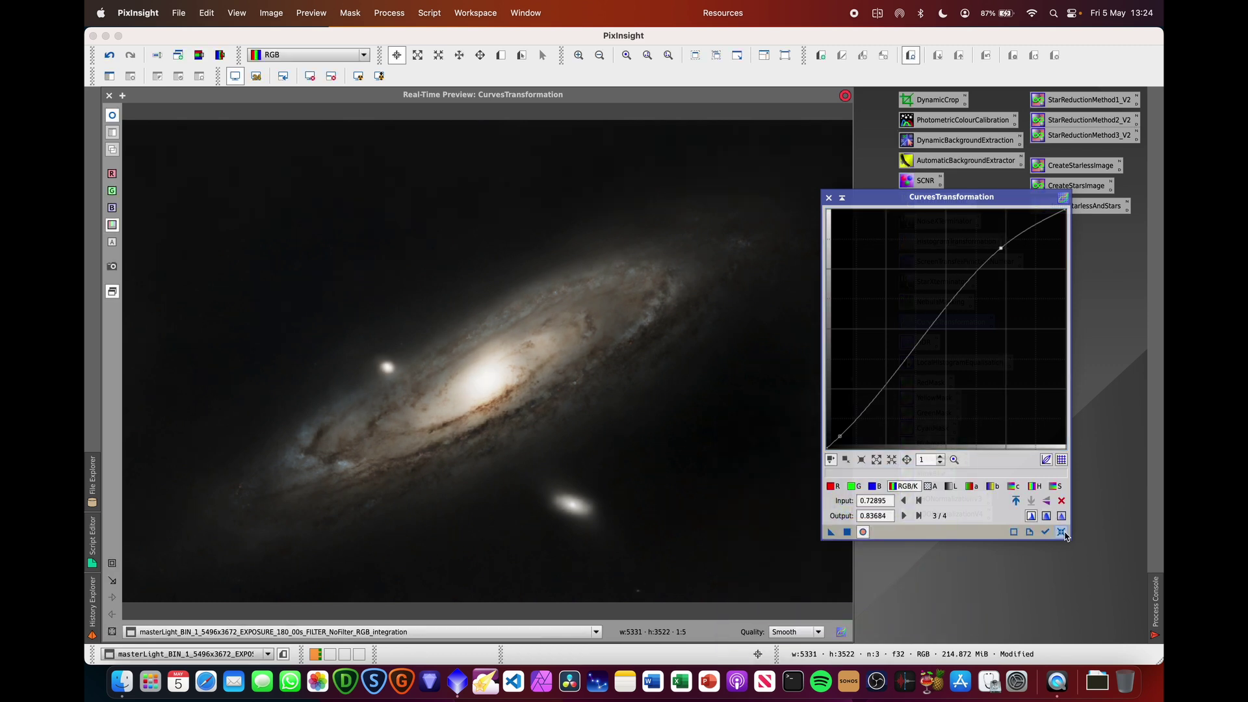
# - Reset the curve and apply a raised saturation (S) curve to boost colour
pyautogui.click(1061, 532)
pyautogui.click(1058, 486)
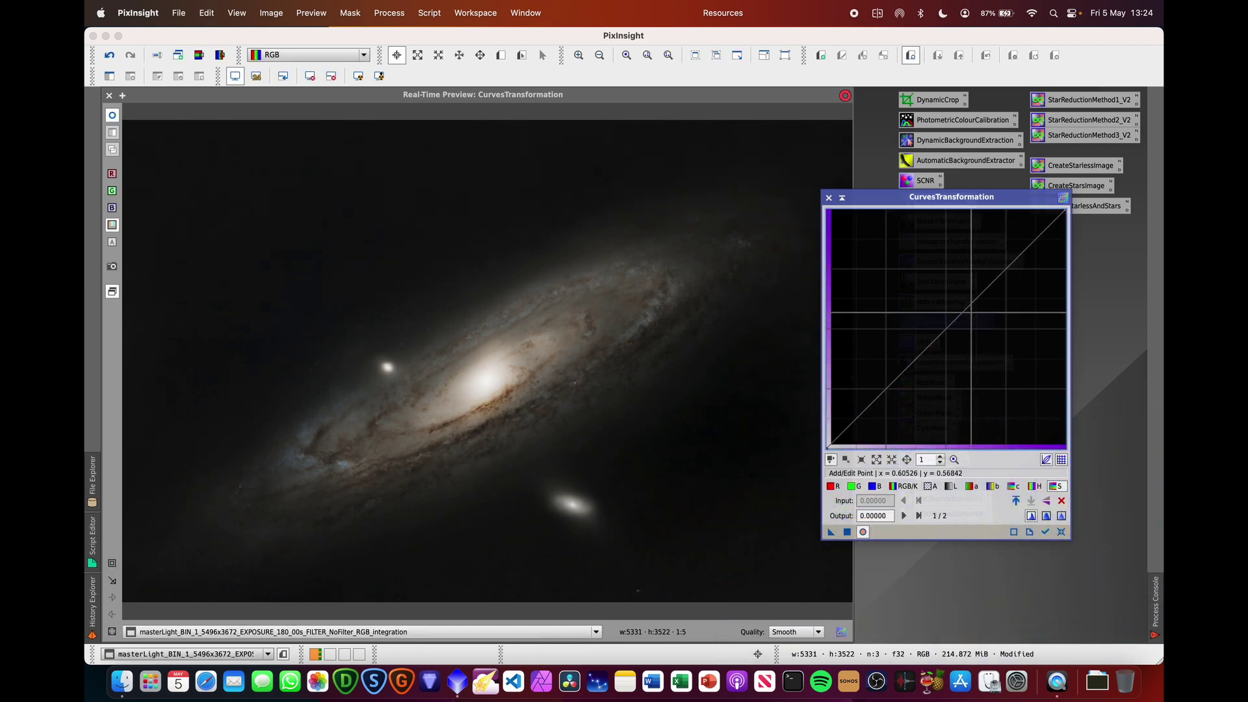
pyautogui.moveTo(946, 325); pyautogui.dragTo(930, 314)
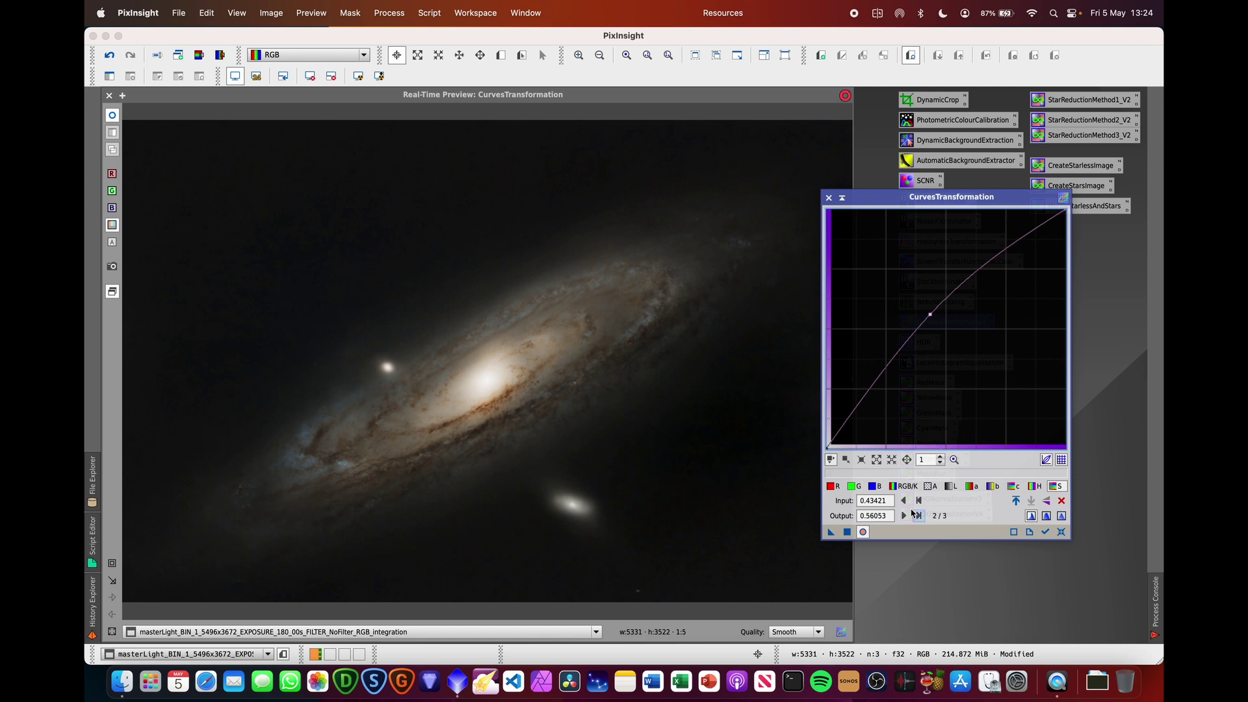
pyautogui.click(847, 531)
# - Reset again and apply a slight upward chroma (c*) curve to the image
pyautogui.click(1017, 486)
pyautogui.click(1014, 487)
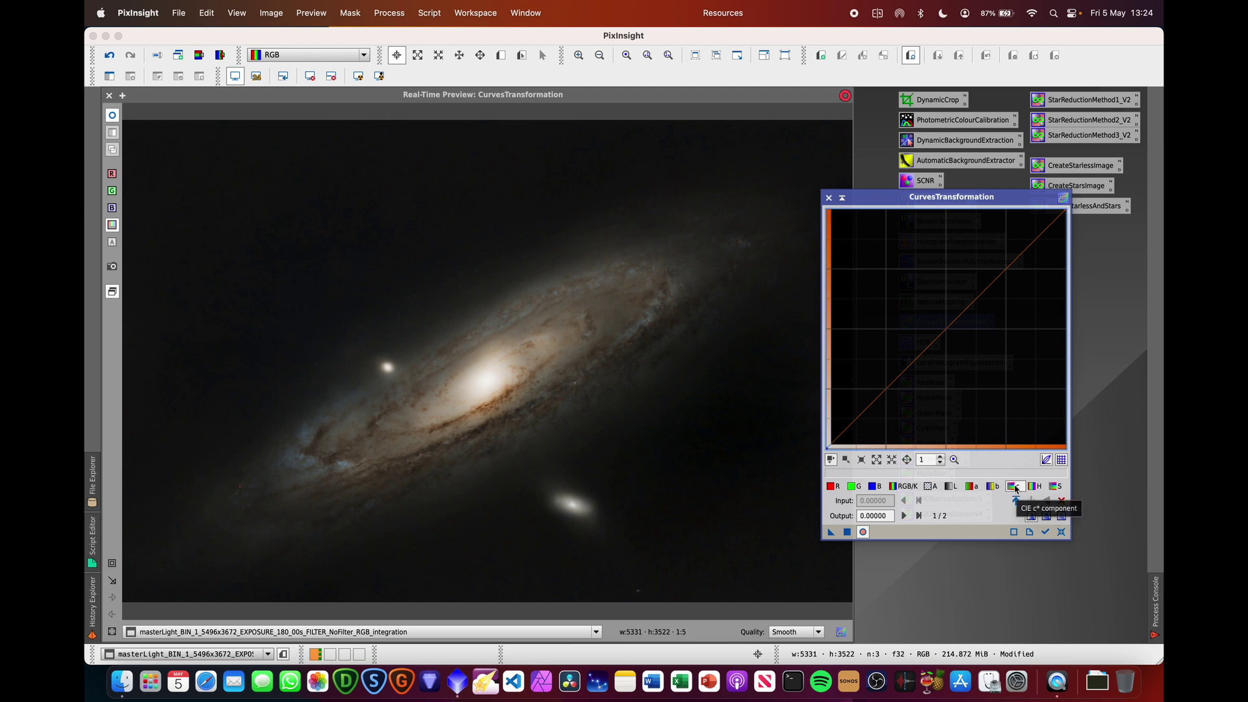
pyautogui.click(933, 318)
pyautogui.moveTo(933, 318)
pyautogui.mouseDown()
pyautogui.moveTo(939, 328)
pyautogui.moveTo(874, 398)
pyautogui.moveTo(972, 294)
pyautogui.moveTo(906, 285)
pyautogui.moveTo(929, 329)
pyautogui.moveTo(938, 323)
pyautogui.mouseUp()
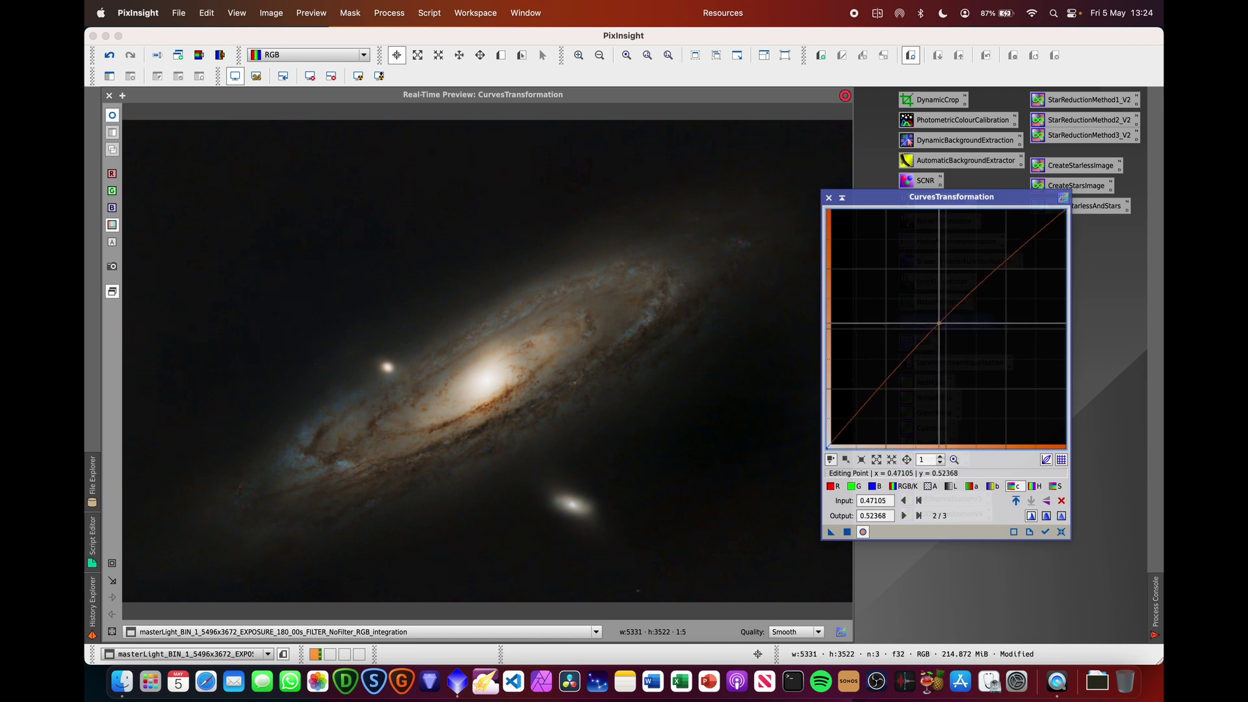
pyautogui.click(847, 532)
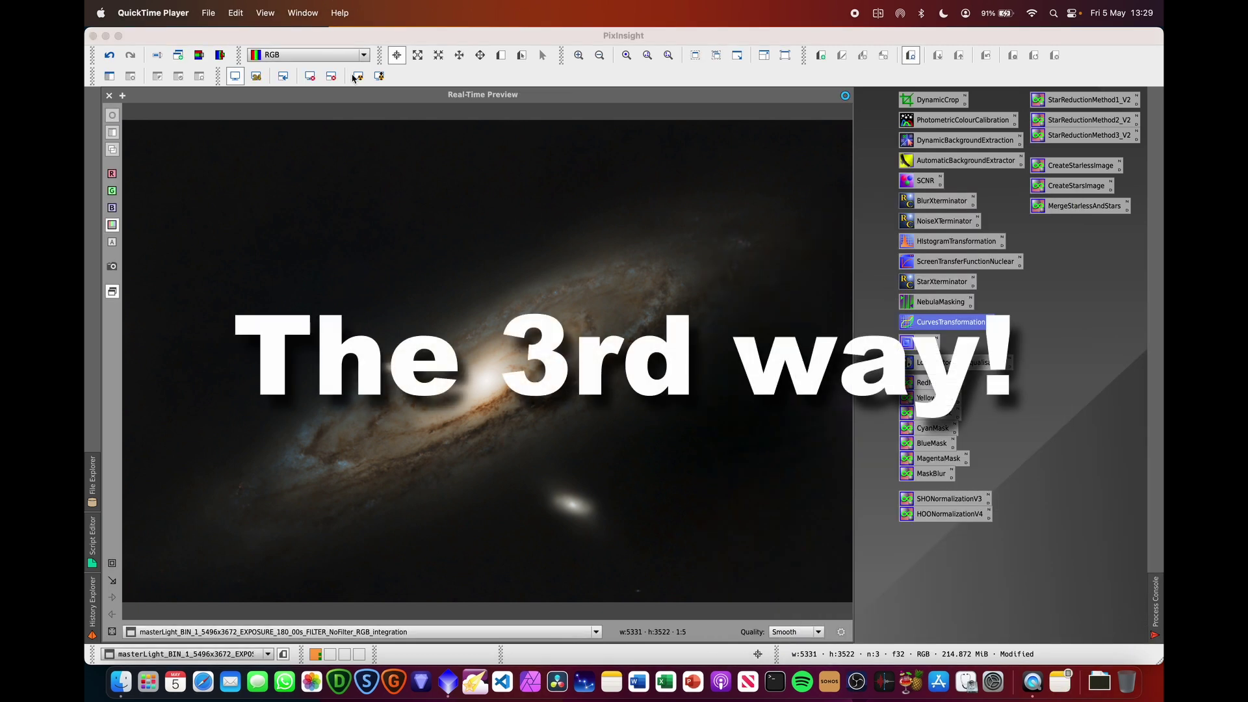
# - Open ColorSaturation from All Processes with its real-time preview enabled
pyautogui.click(351, 98)
pyautogui.click(389, 13)
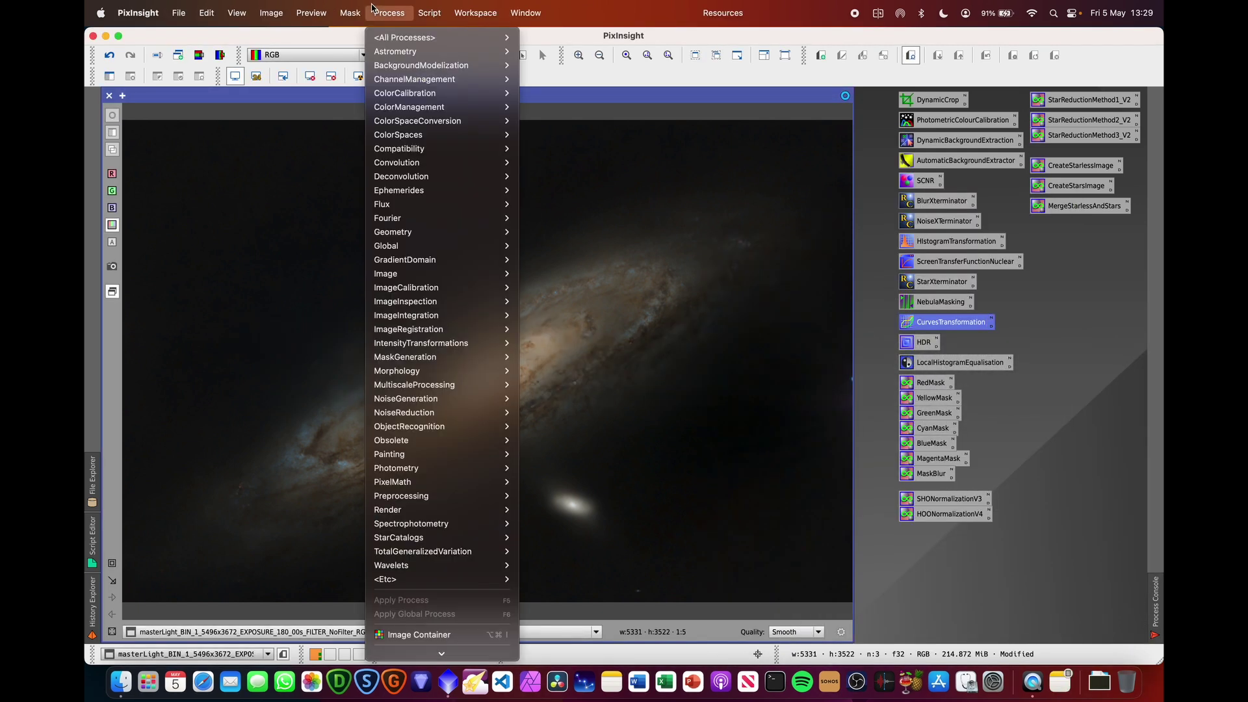
pyautogui.moveTo(442, 37)
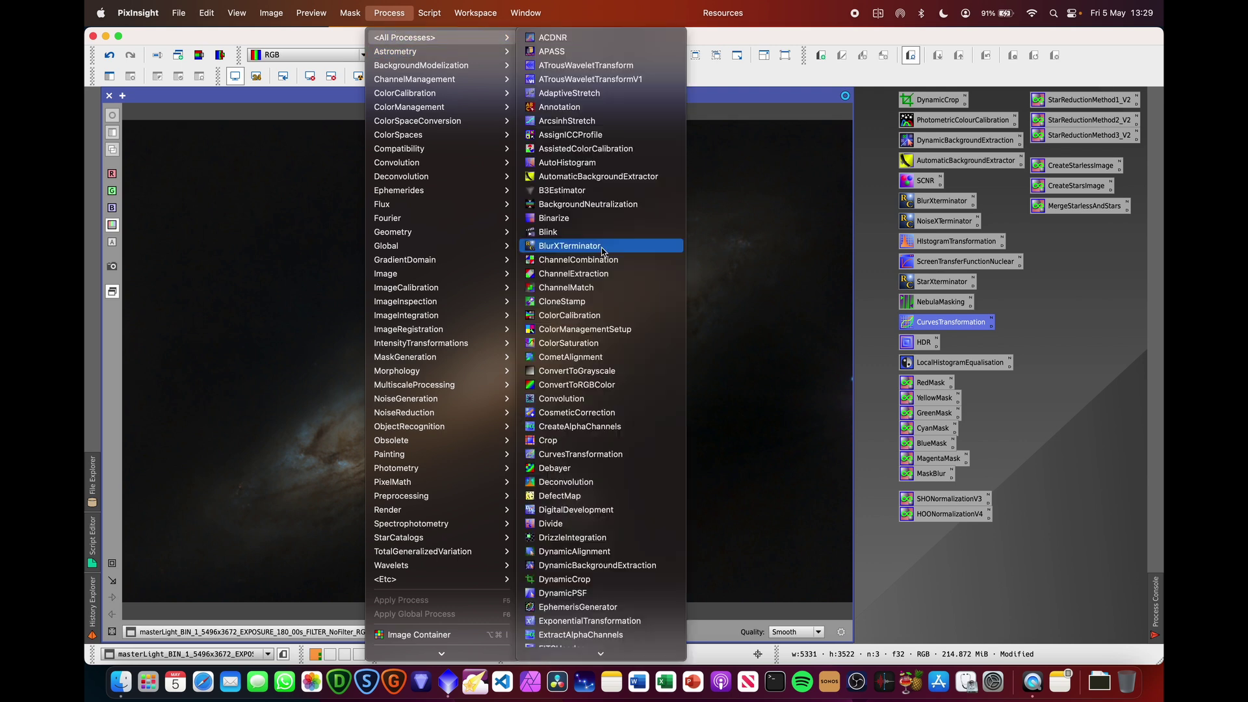
pyautogui.click(593, 343)
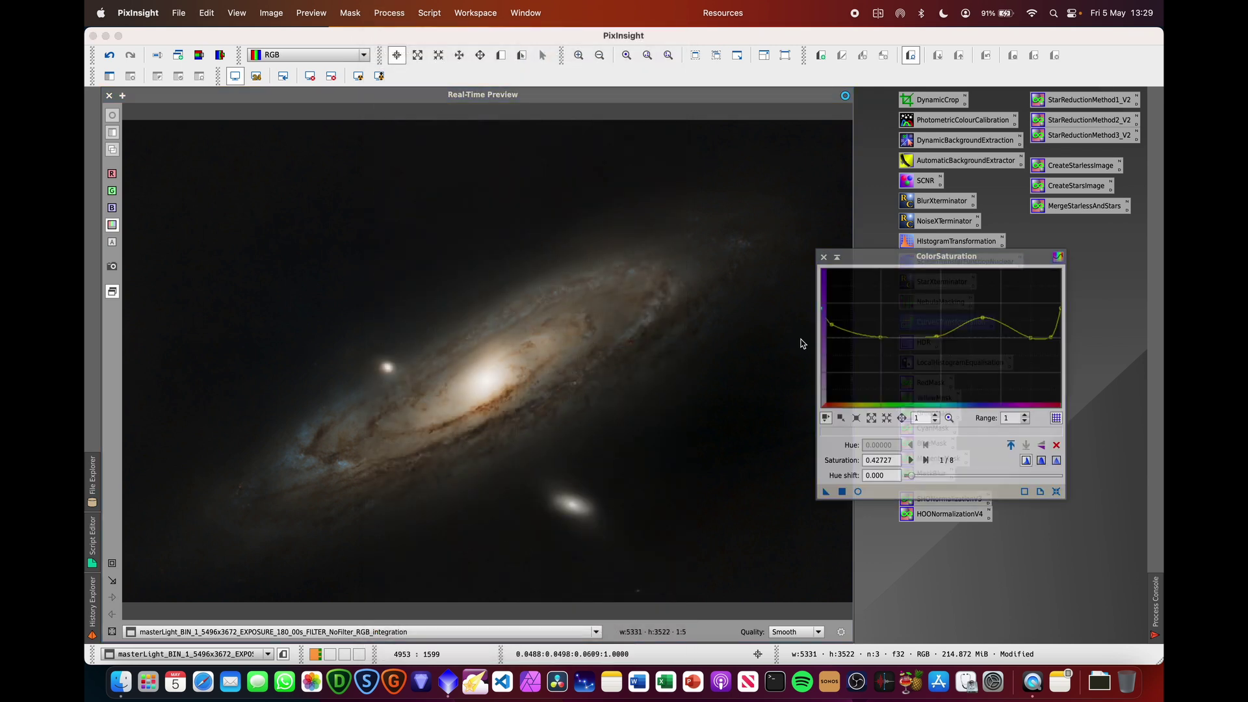
pyautogui.click(858, 492)
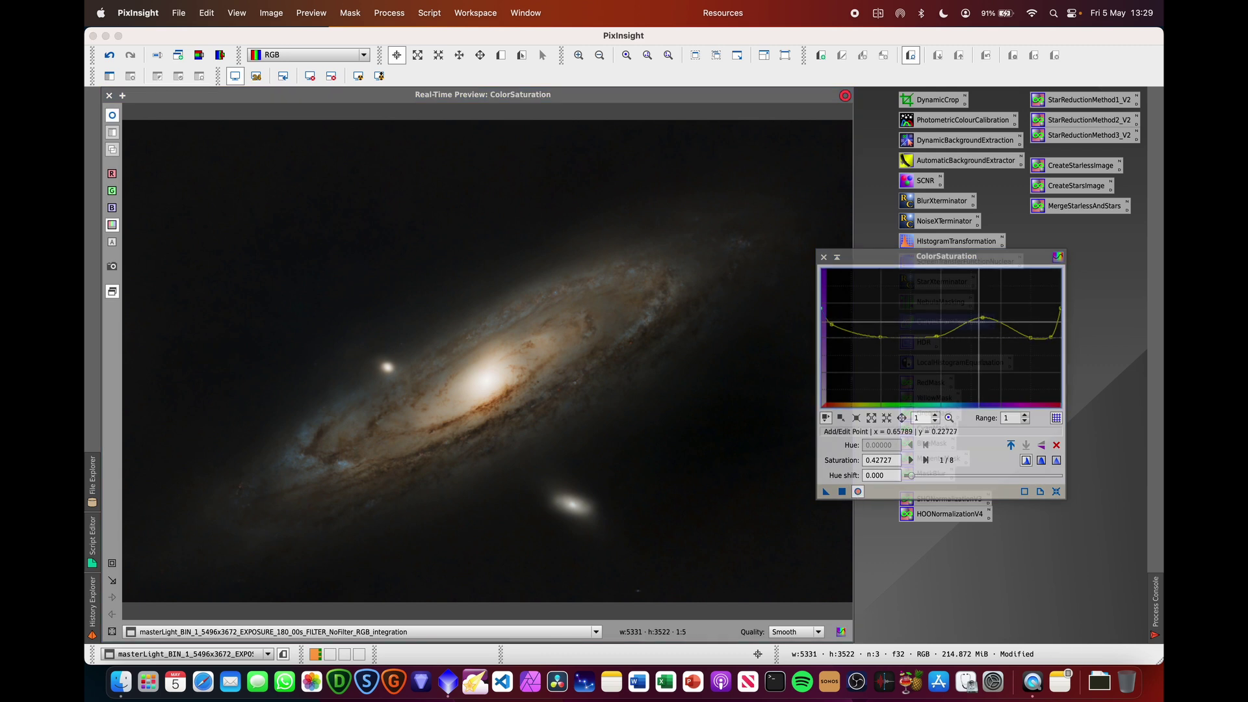
# - Shape the hue saturation curve, raising reds and trimming top hues, then apply it to the galaxy
pyautogui.click(115, 132)
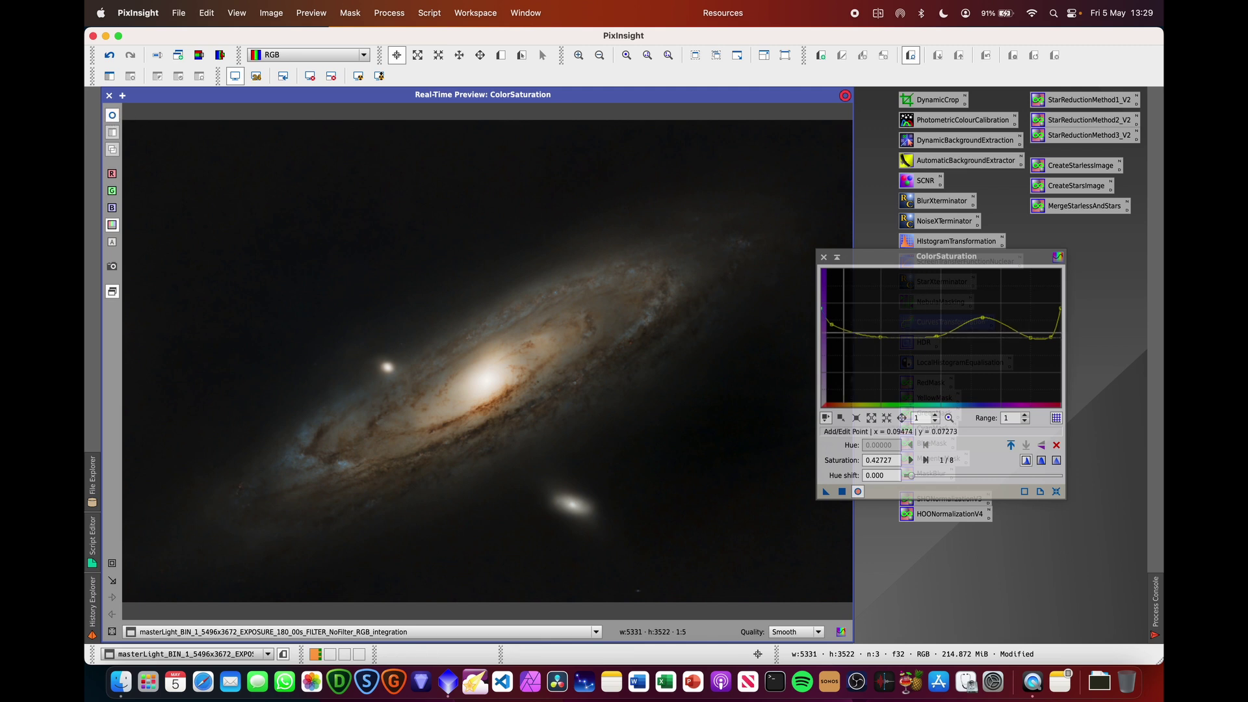
pyautogui.moveTo(831, 324)
pyautogui.mouseDown()
pyautogui.moveTo(837, 289)
pyautogui.moveTo(840, 323)
pyautogui.moveTo(824, 319)
pyautogui.mouseUp()
pyautogui.moveTo(982, 317); pyautogui.dragTo(985, 299)
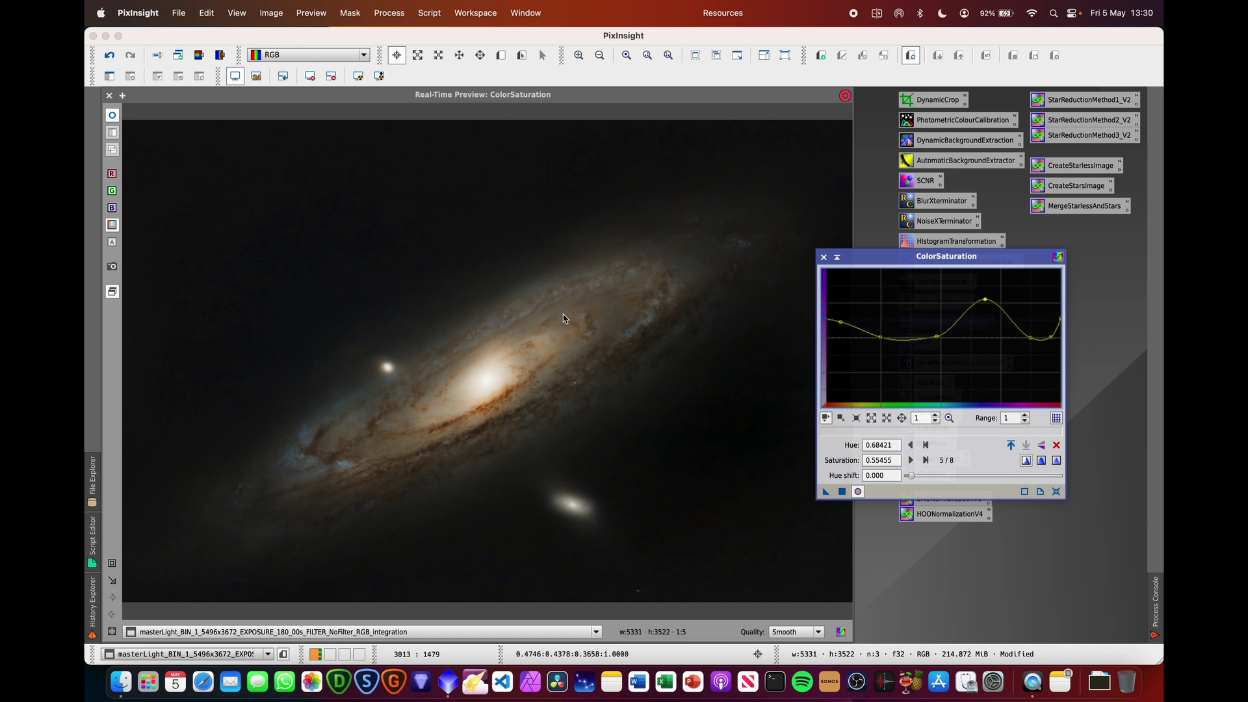
pyautogui.moveTo(985, 299); pyautogui.dragTo(985, 319)
pyautogui.moveTo(1060, 317); pyautogui.dragTo(1061, 326)
pyautogui.click(842, 492)
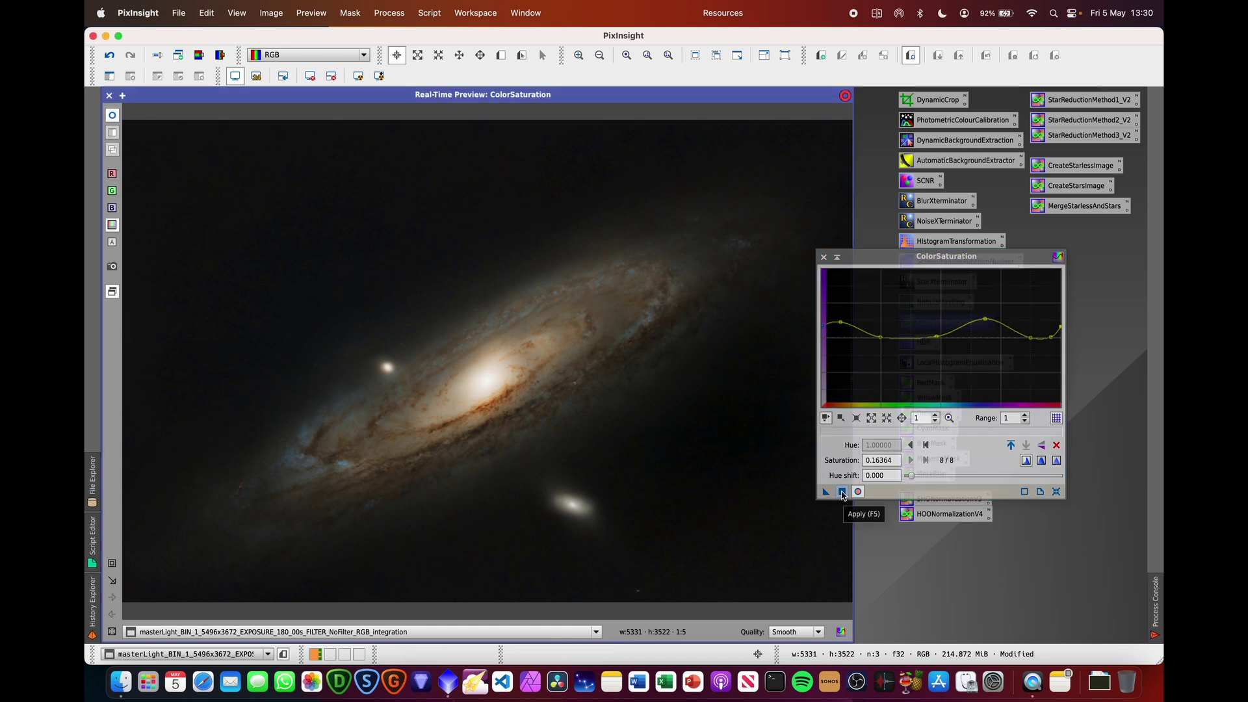
pyautogui.moveTo(842, 493); pyautogui.dragTo(398, 262)
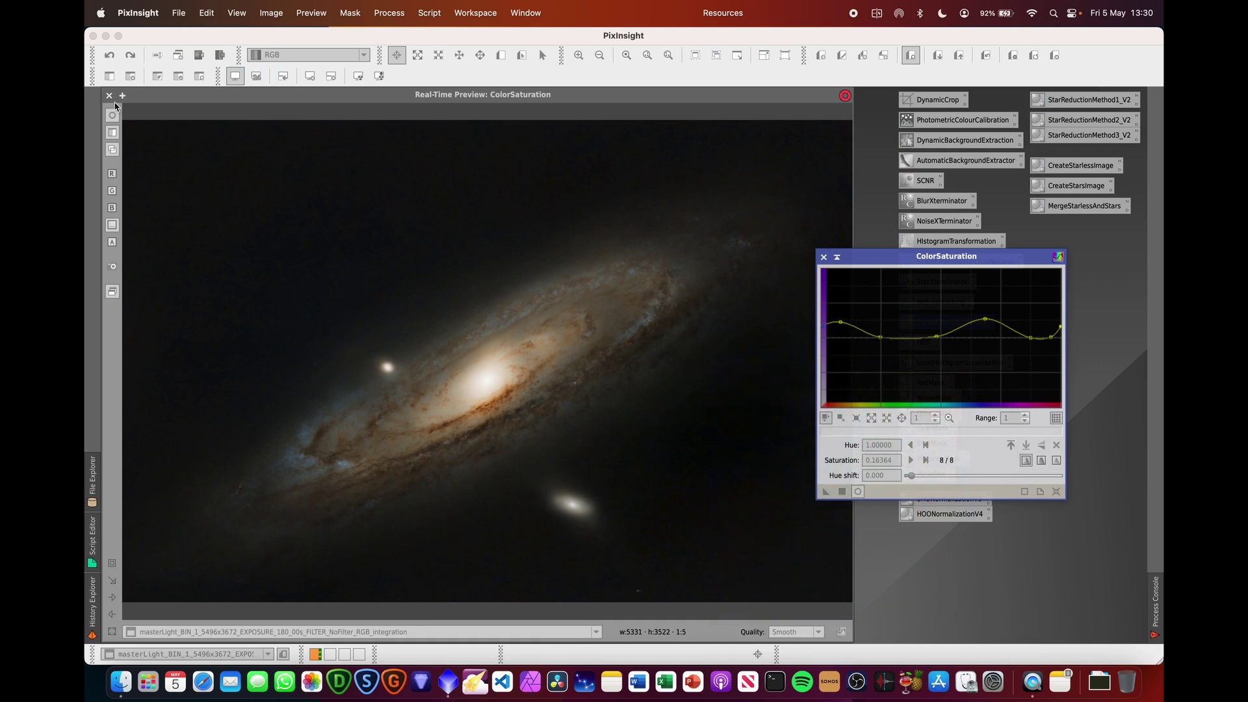
pyautogui.click(823, 257)
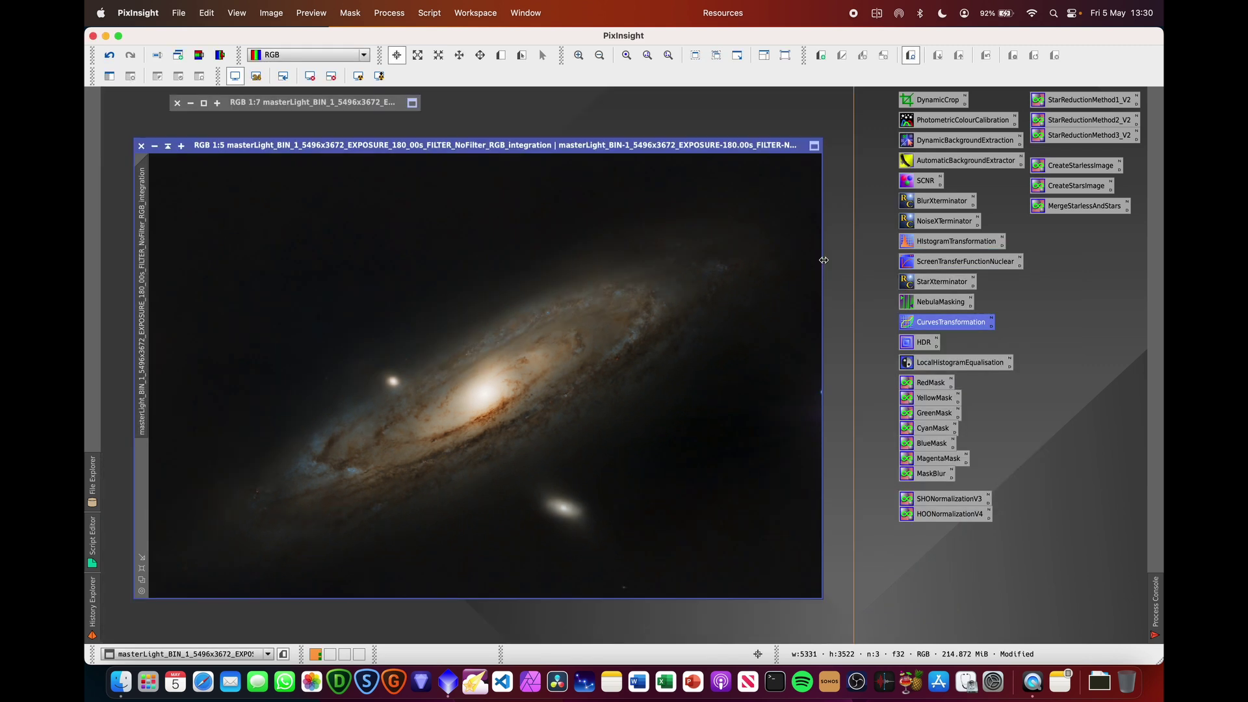
# - Tune LocalHistogramEqualization in live preview to kernel radius 110, amount 0.440, and apply it
pyautogui.doubleClick(957, 368)
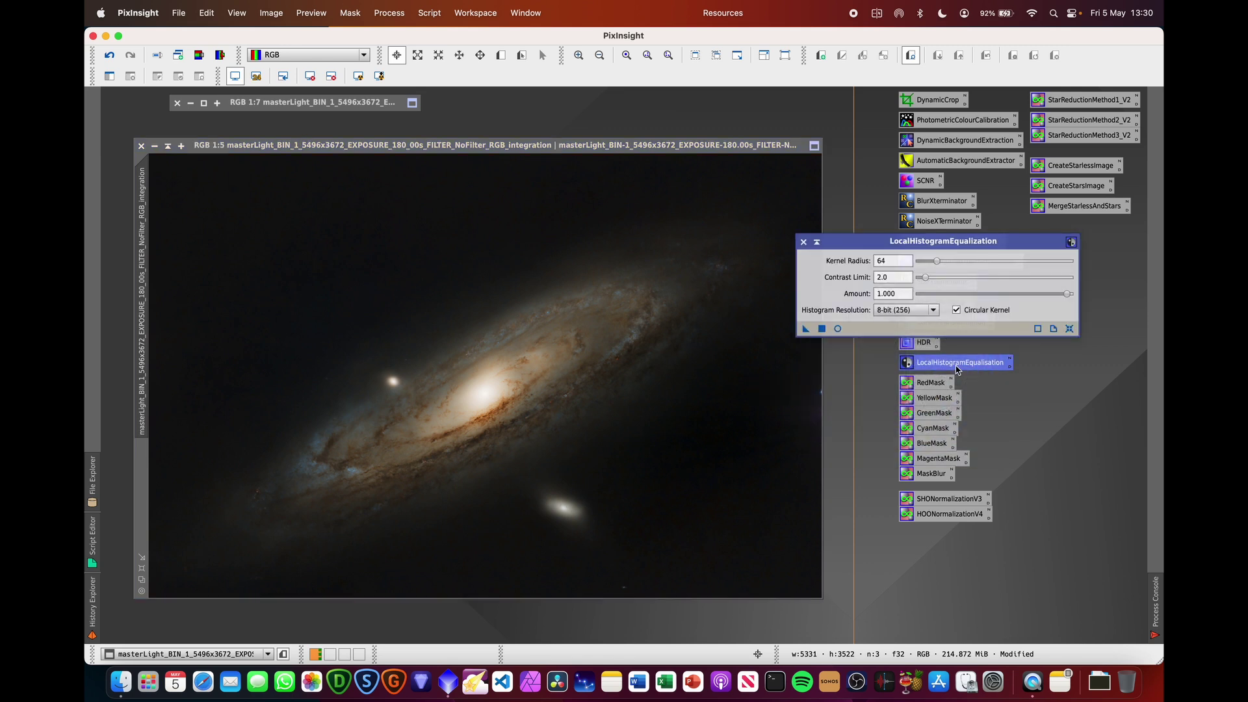
pyautogui.click(838, 328)
pyautogui.moveTo(892, 241); pyautogui.dragTo(919, 225)
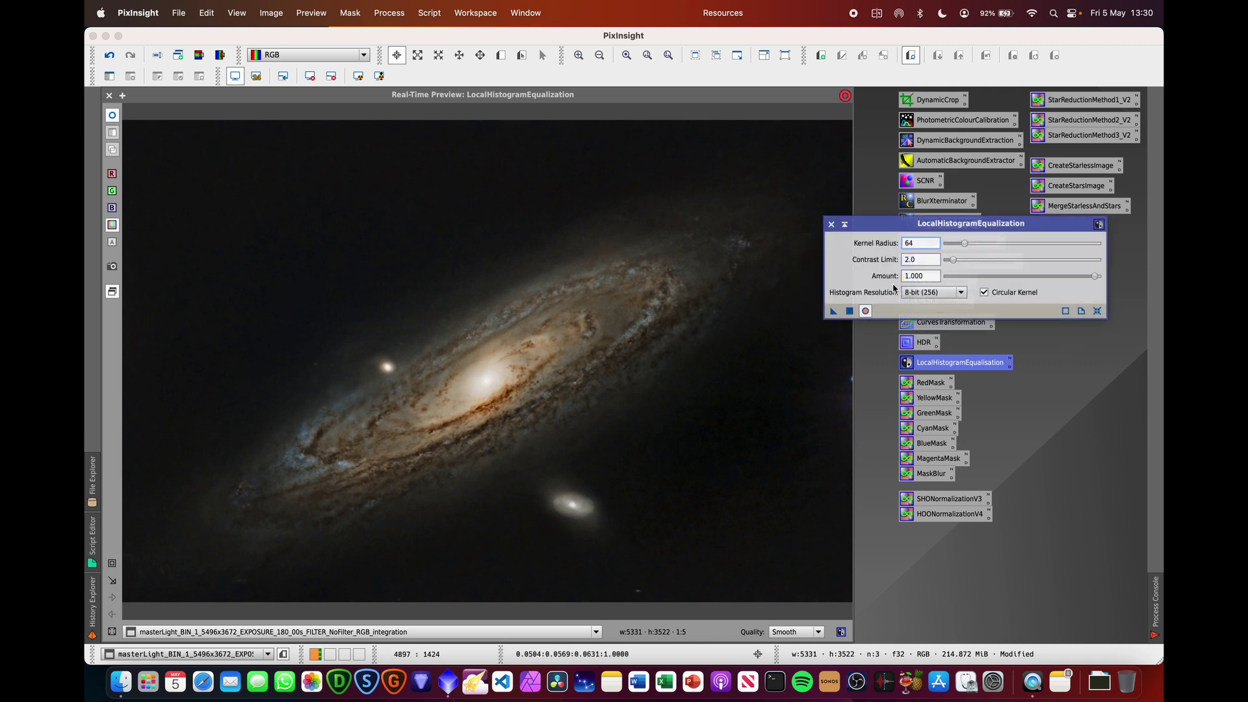
pyautogui.click(989, 276)
pyautogui.moveTo(991, 277); pyautogui.dragTo(979, 278)
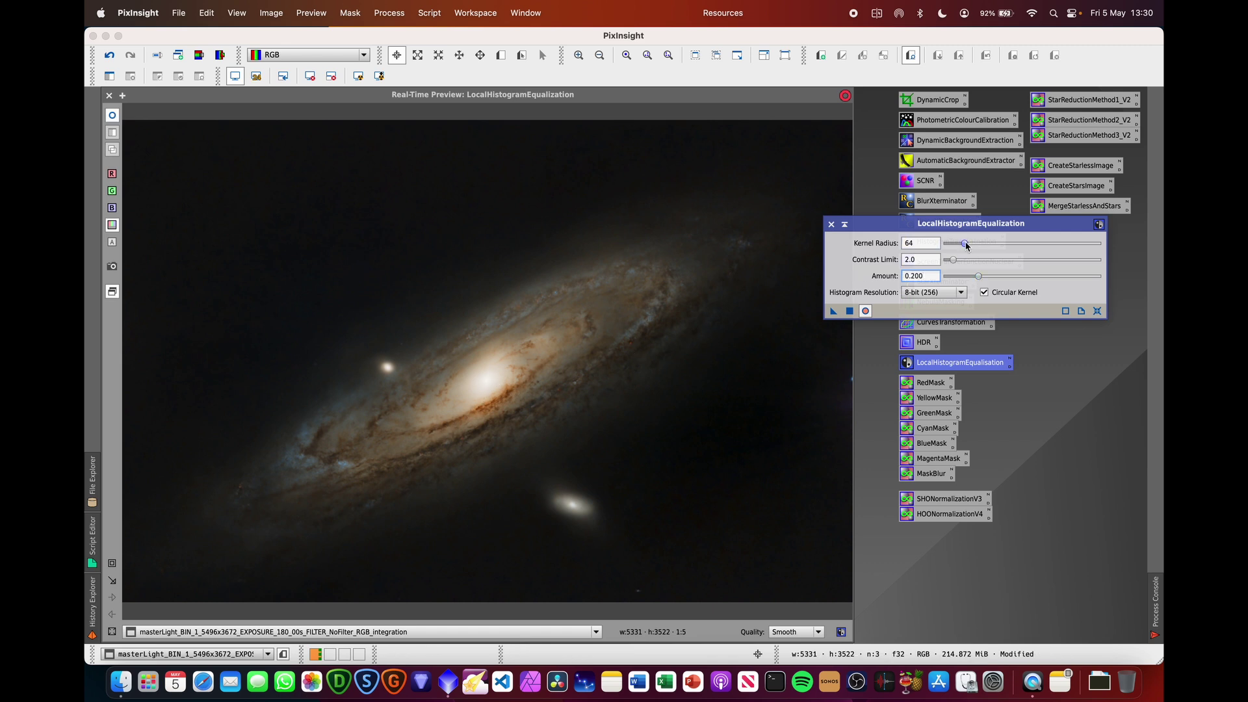
pyautogui.moveTo(967, 245); pyautogui.dragTo(980, 245)
pyautogui.moveTo(980, 278); pyautogui.dragTo(998, 278)
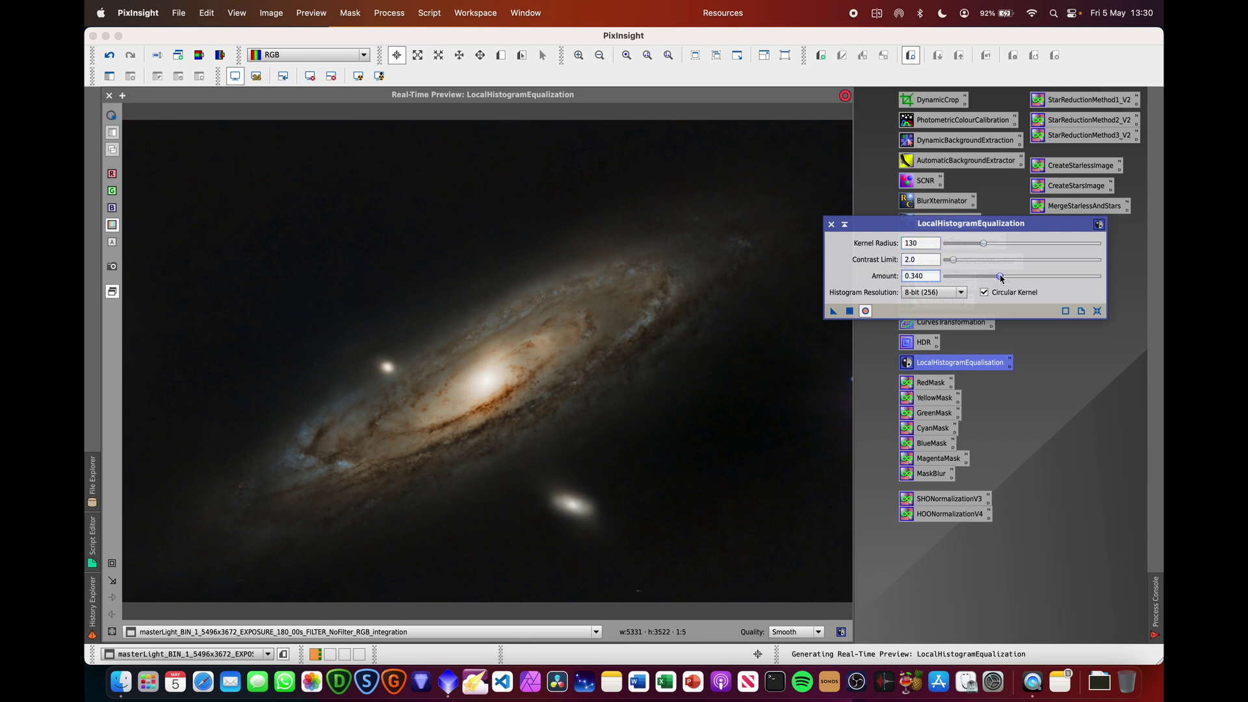
pyautogui.moveTo(1000, 278); pyautogui.dragTo(1014, 278)
pyautogui.moveTo(983, 243); pyautogui.dragTo(978, 245)
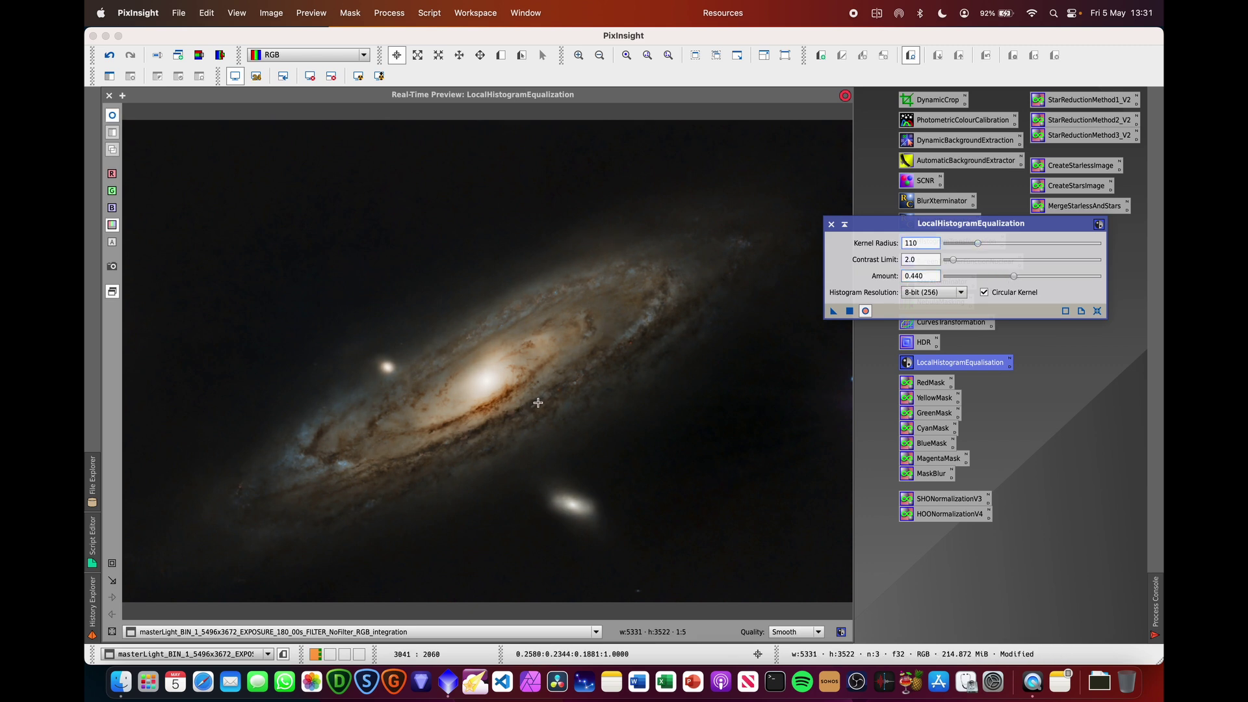
pyautogui.click(850, 312)
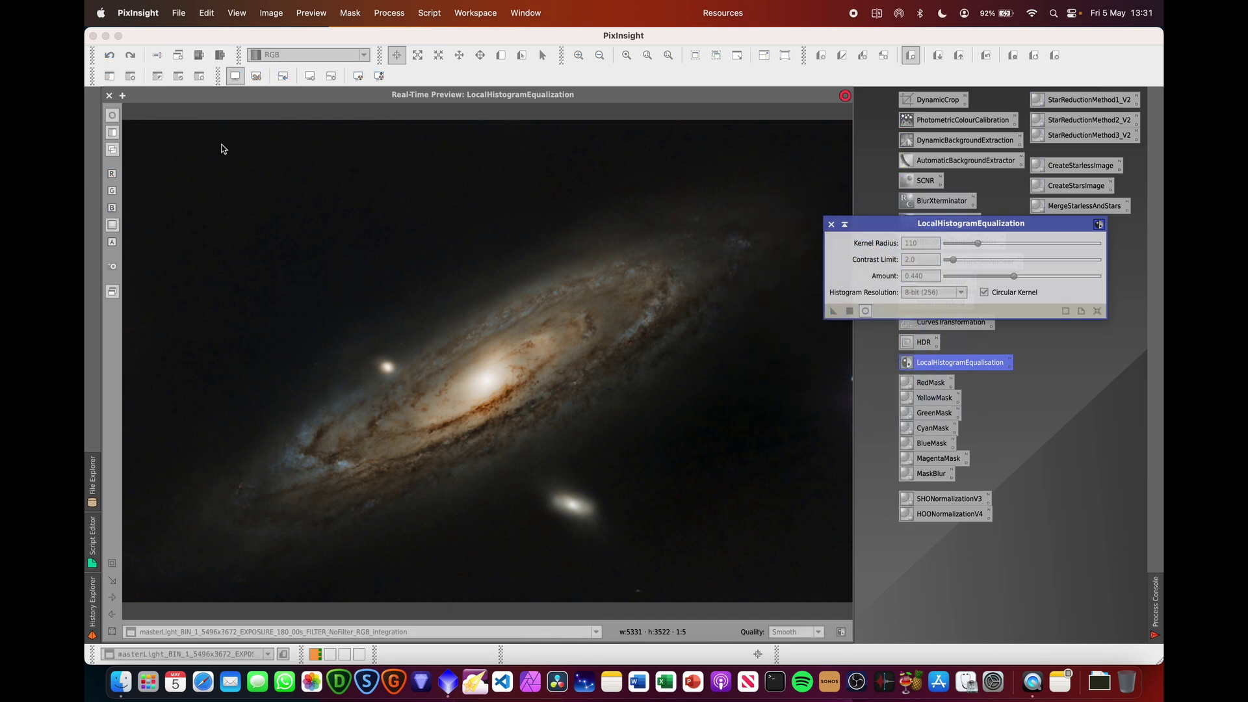
pyautogui.click(109, 96)
pyautogui.click(831, 223)
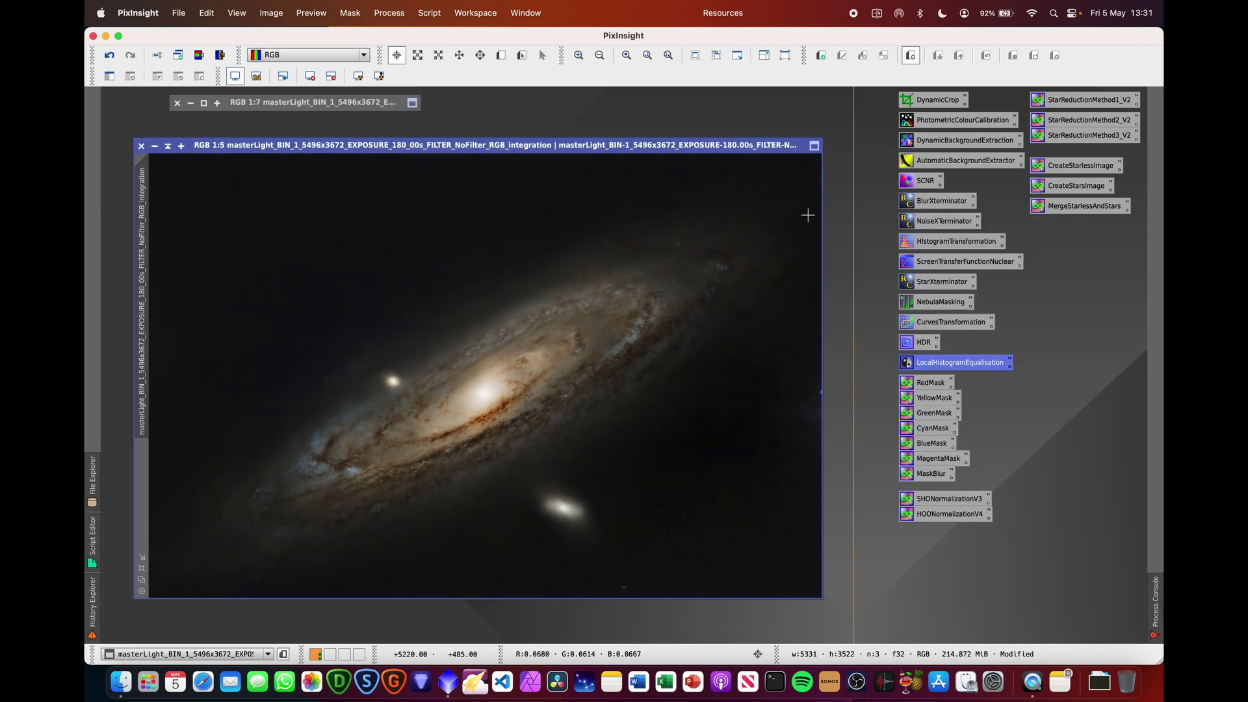
# - Raise a midpoint on the saturation curve and apply it three times to the stars image
pyautogui.doubleClick(280, 107)
pyautogui.doubleClick(950, 322)
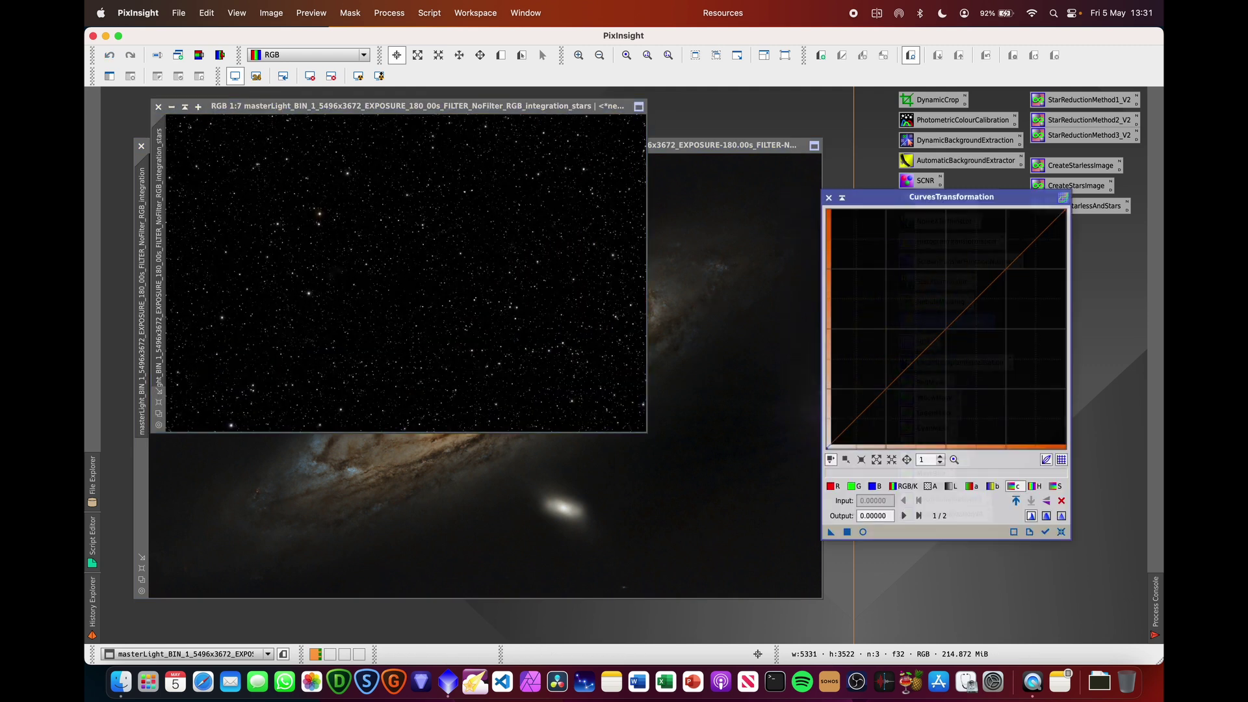
pyautogui.click(1055, 486)
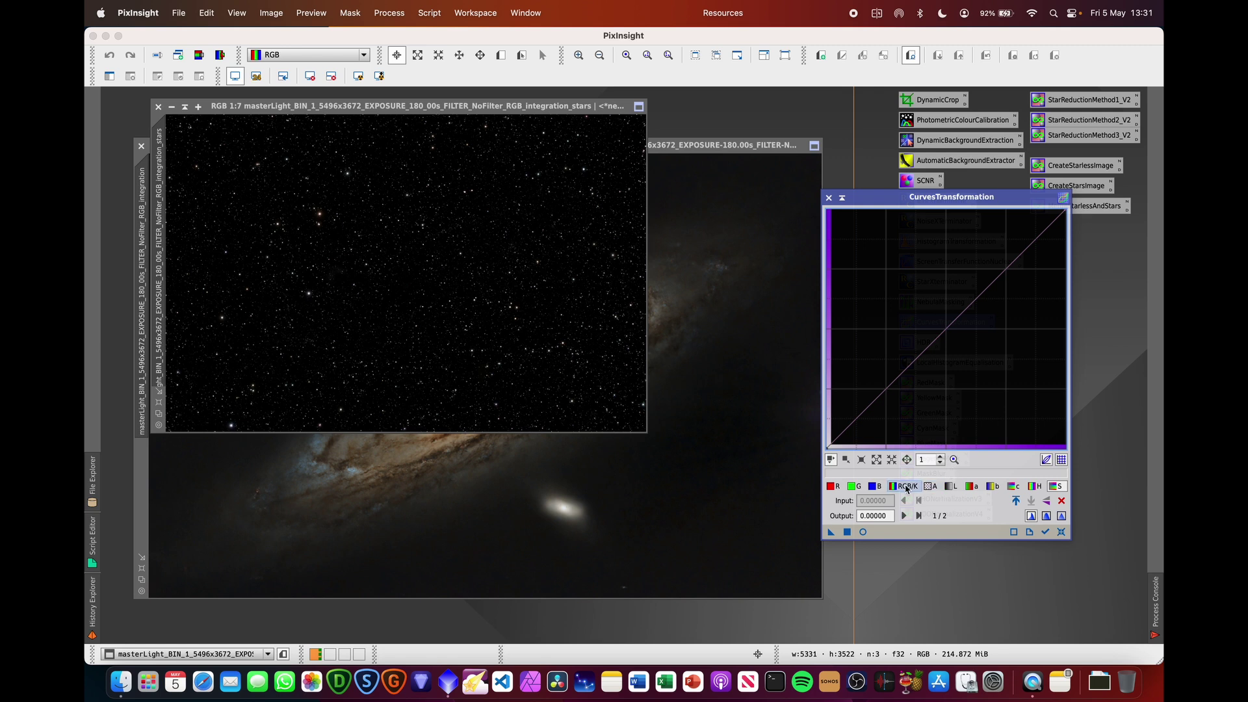
pyautogui.click(941, 323)
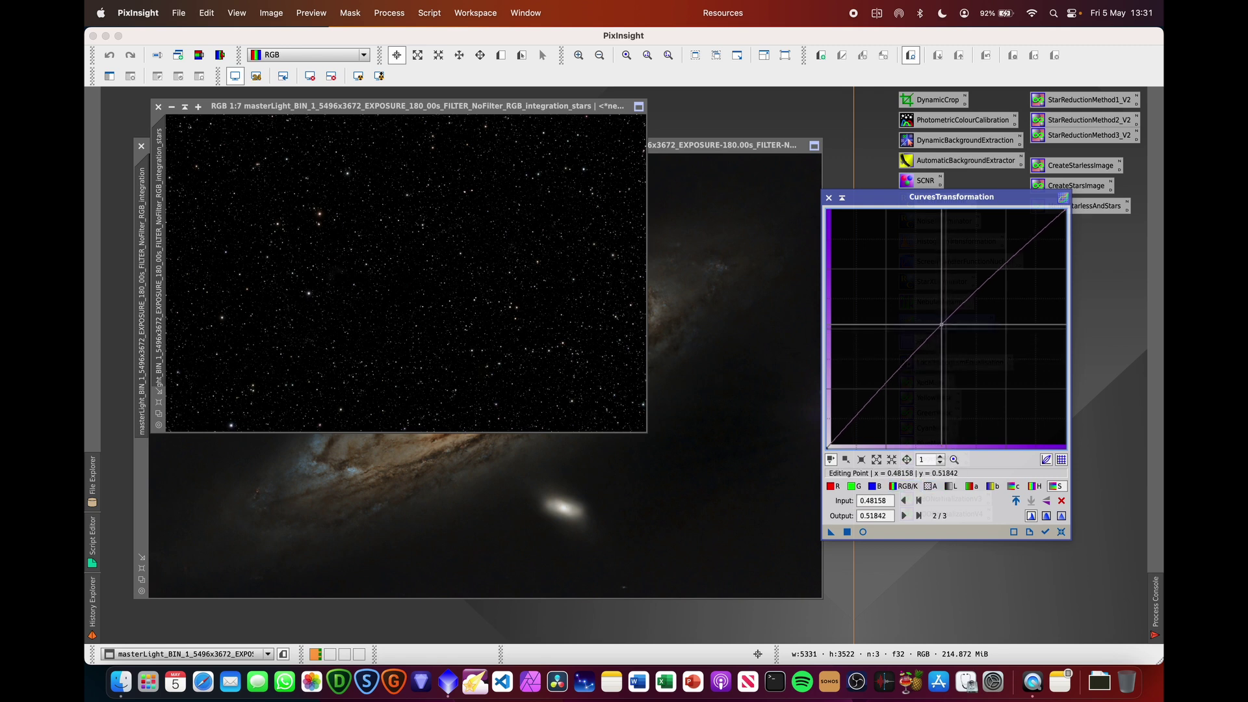
pyautogui.moveTo(941, 323); pyautogui.dragTo(934, 316)
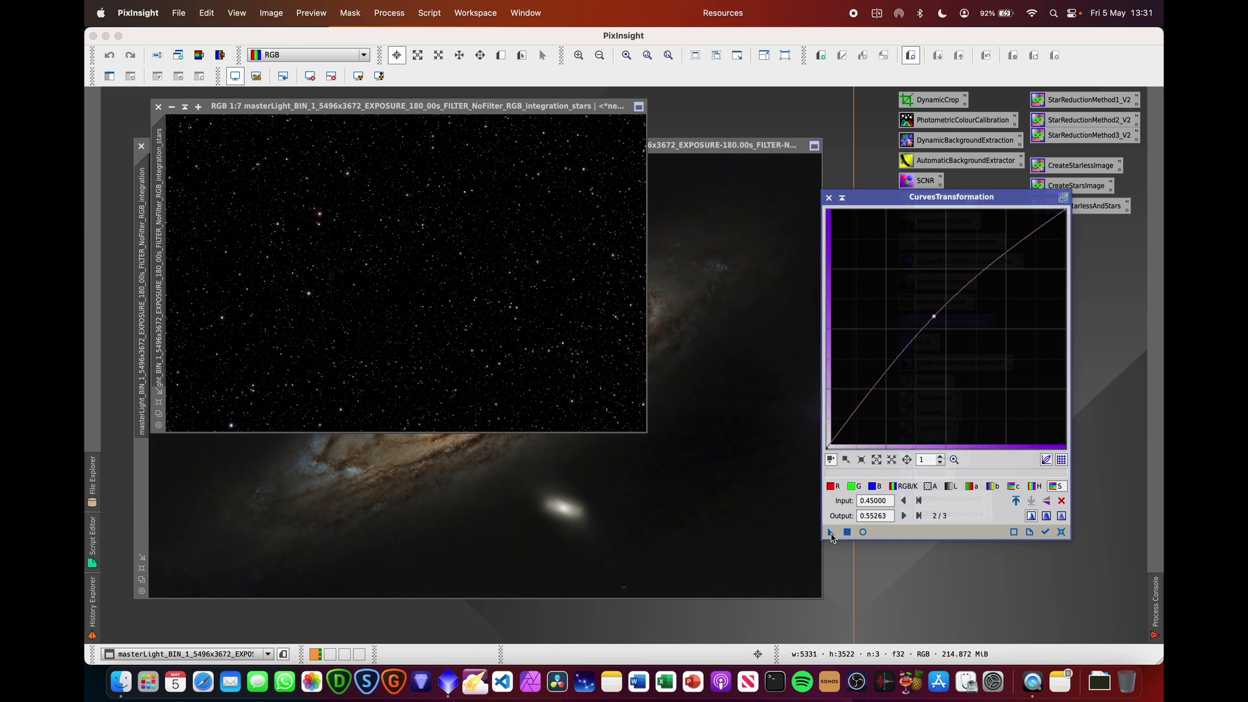
pyautogui.moveTo(831, 533); pyautogui.dragTo(442, 316)
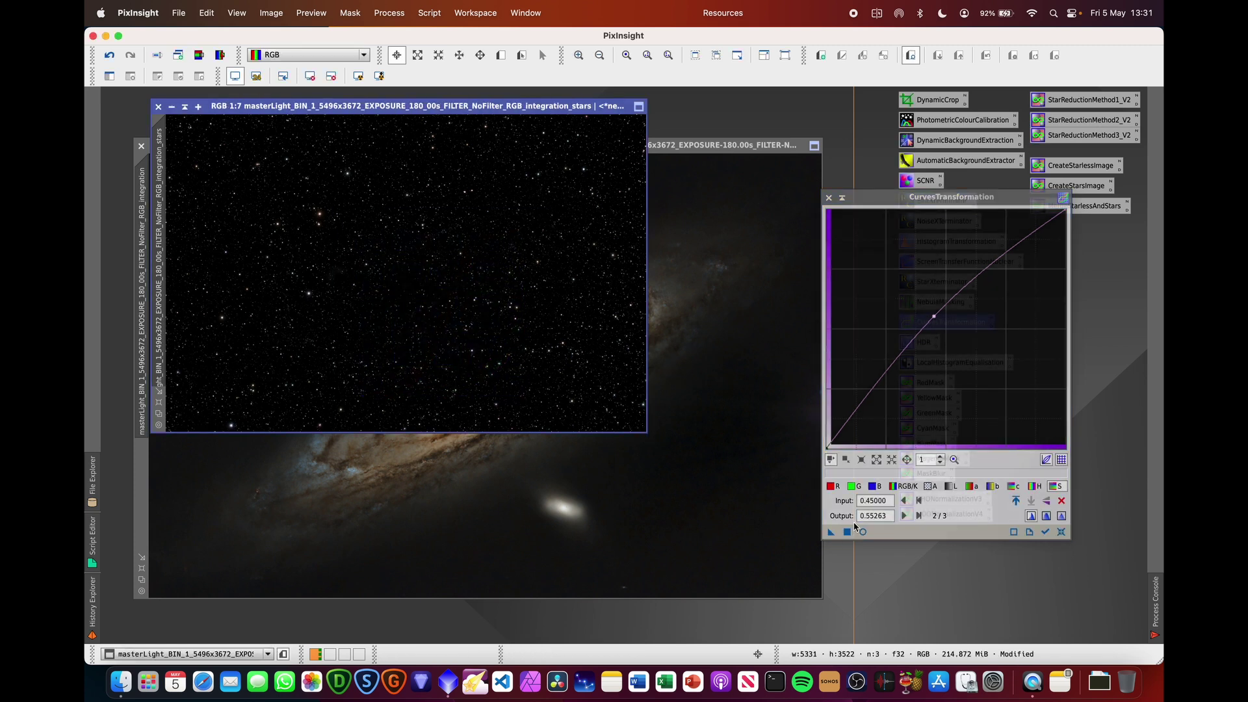
pyautogui.moveTo(830, 534); pyautogui.dragTo(419, 280)
pyautogui.moveTo(831, 534); pyautogui.dragTo(410, 265)
pyautogui.click(828, 197)
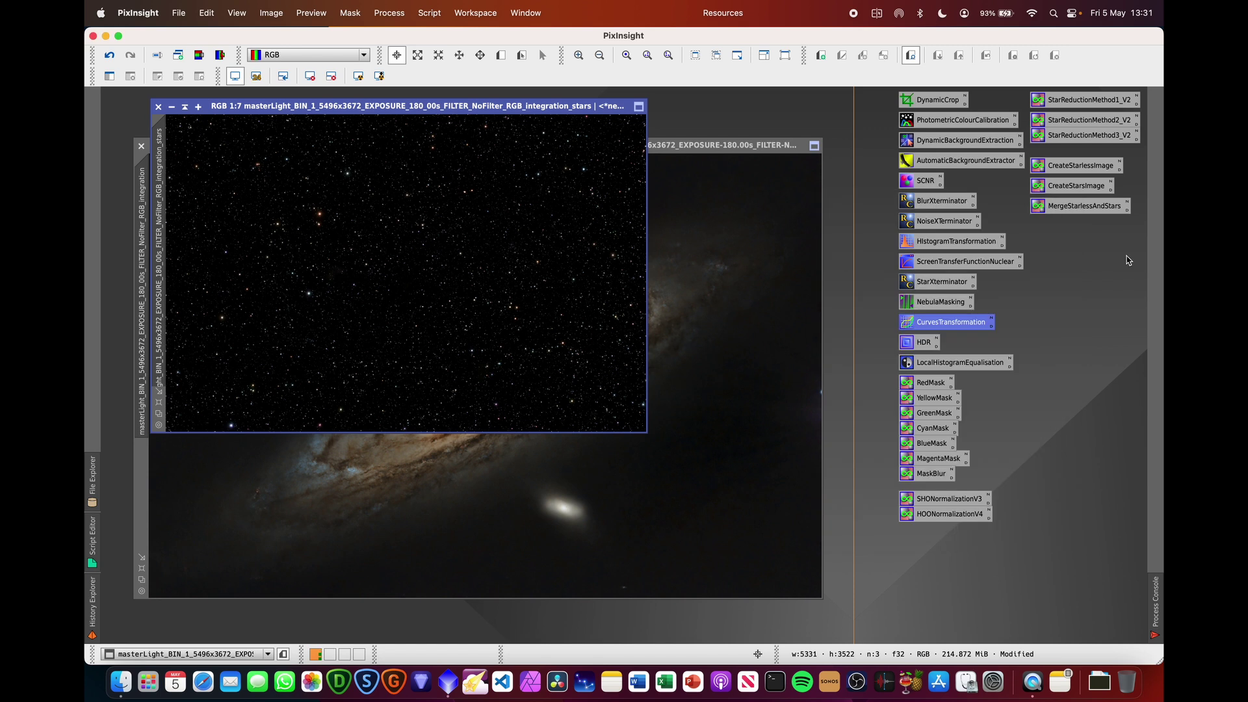
# - Create the Starless and Stars images from the galaxy and stars layers
pyautogui.click(1093, 331)
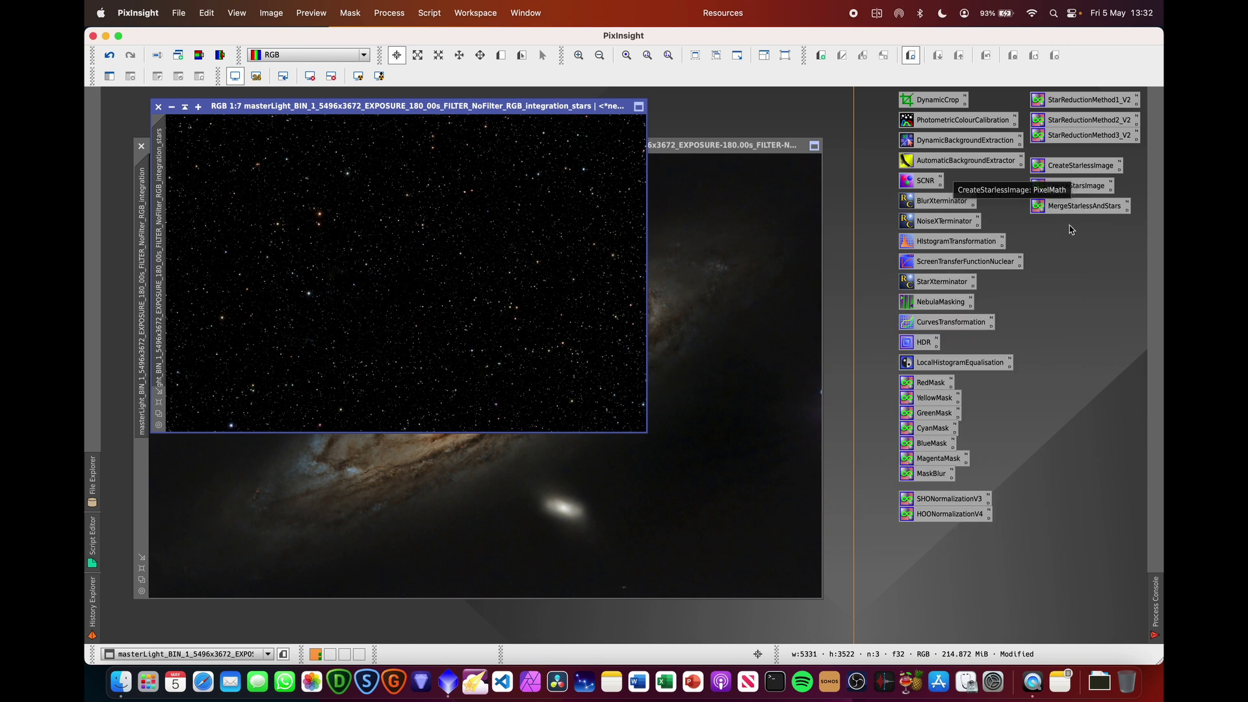
pyautogui.moveTo(1077, 172); pyautogui.dragTo(727, 419)
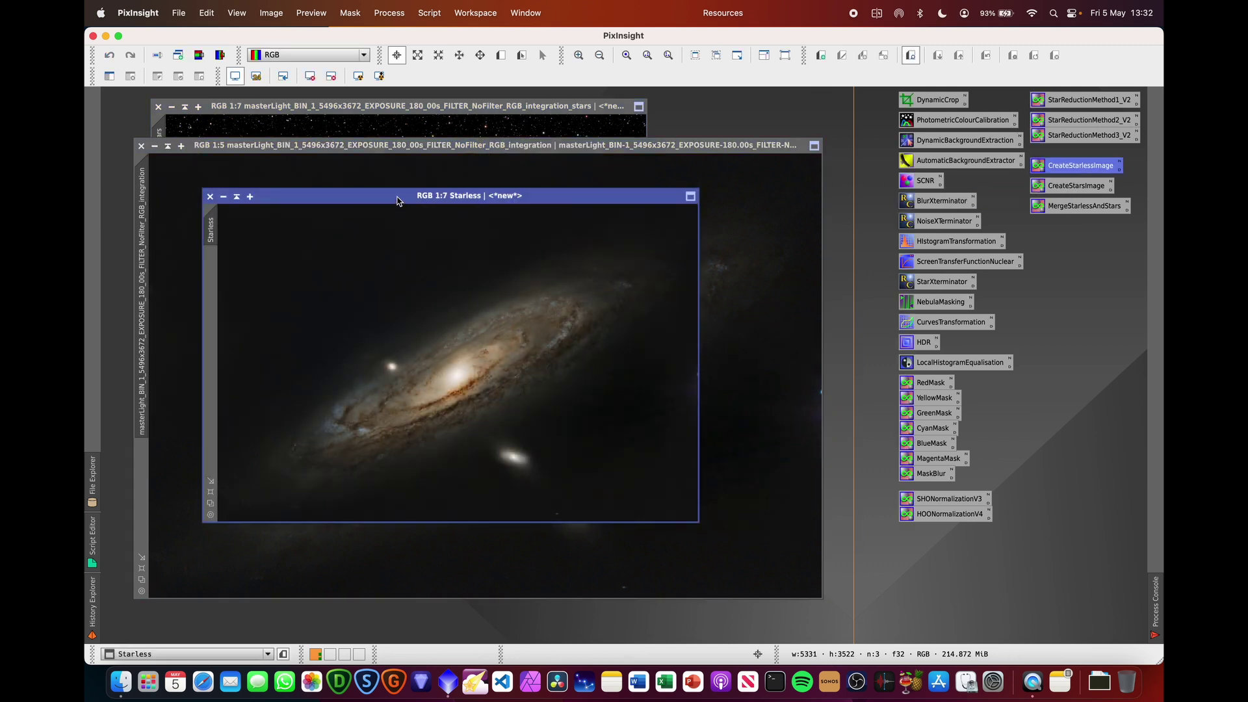
pyautogui.moveTo(398, 196); pyautogui.dragTo(420, 231)
pyautogui.click(483, 109)
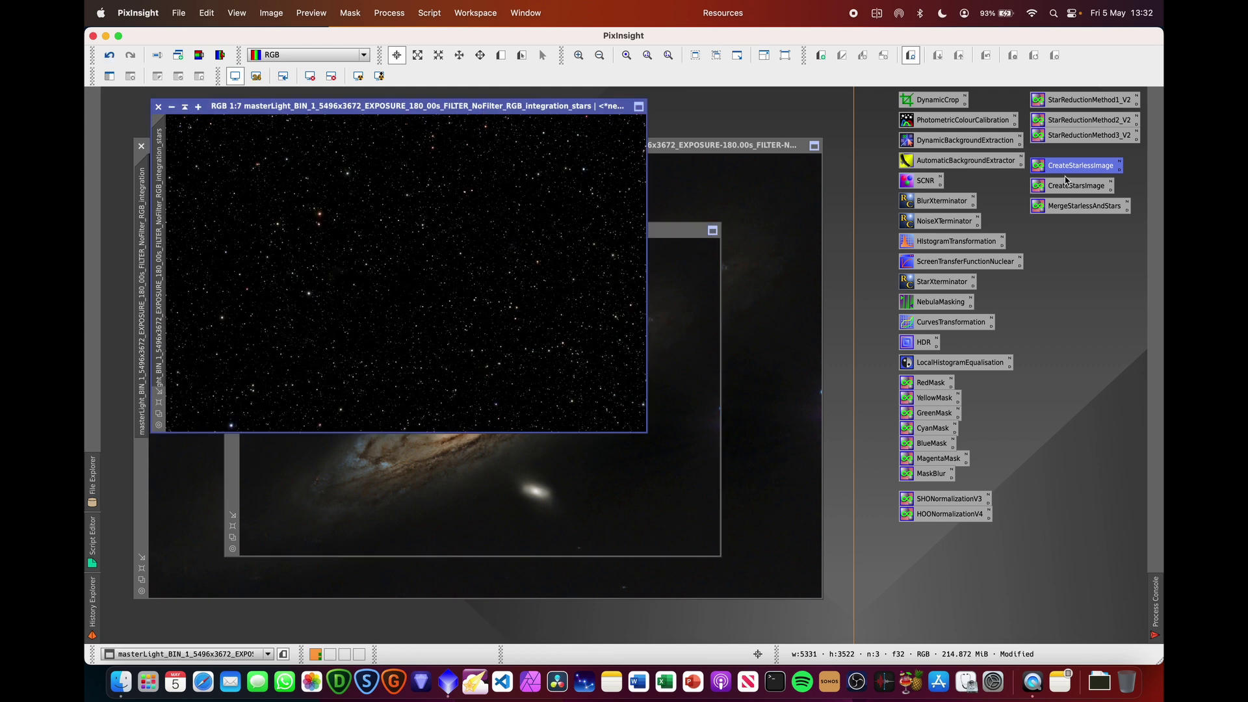
pyautogui.moveTo(1075, 186); pyautogui.dragTo(454, 253)
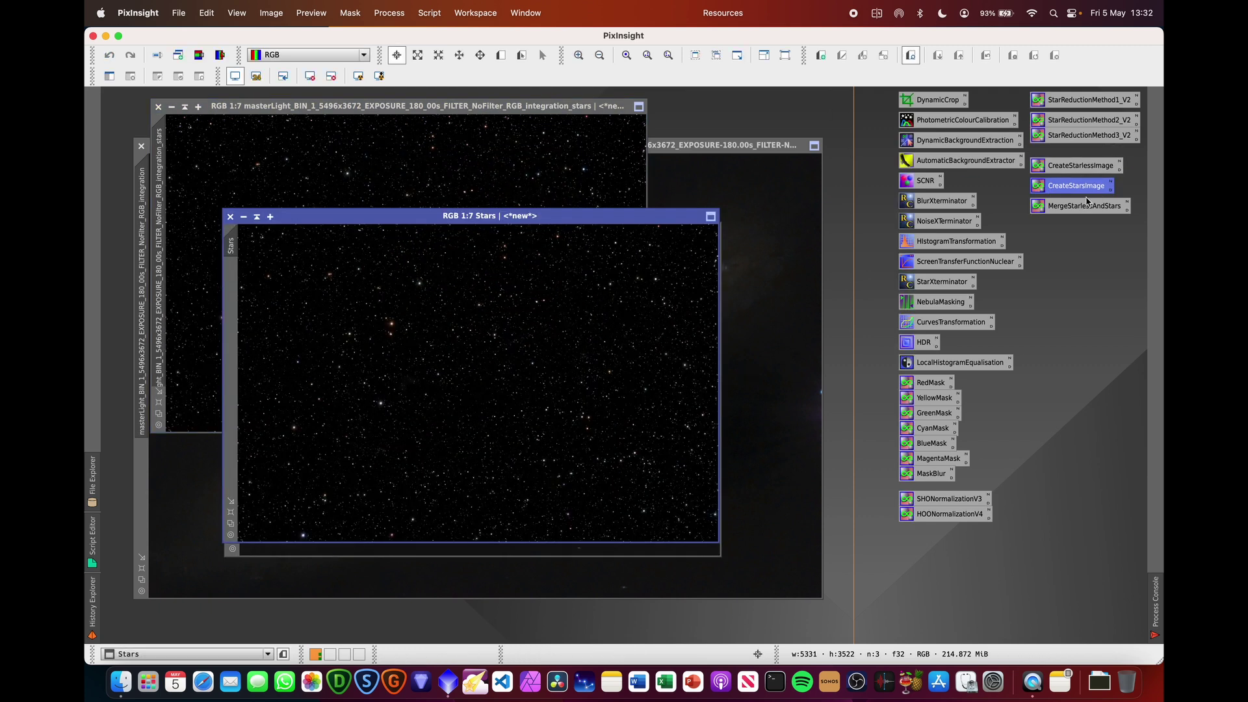
# - Merge them with PixelMath ~((~Starless)*(~Stars)) into a Final image and enlarge it
pyautogui.doubleClick(1071, 208)
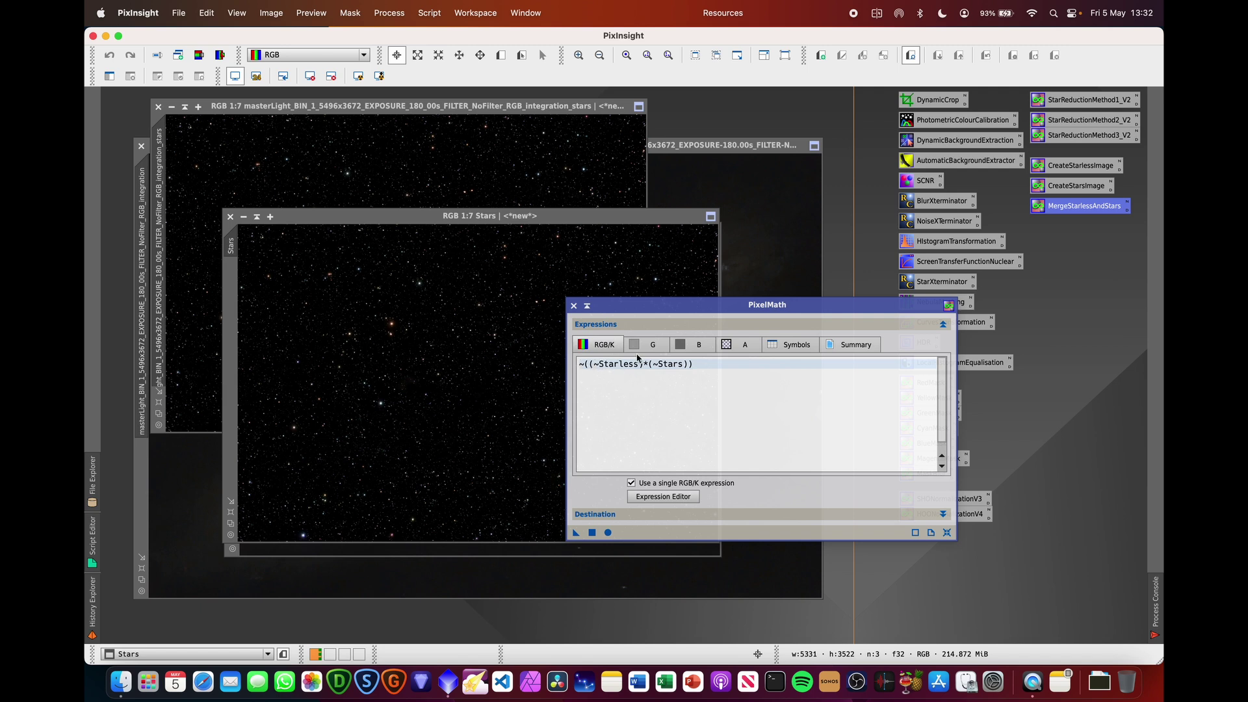
pyautogui.click(591, 532)
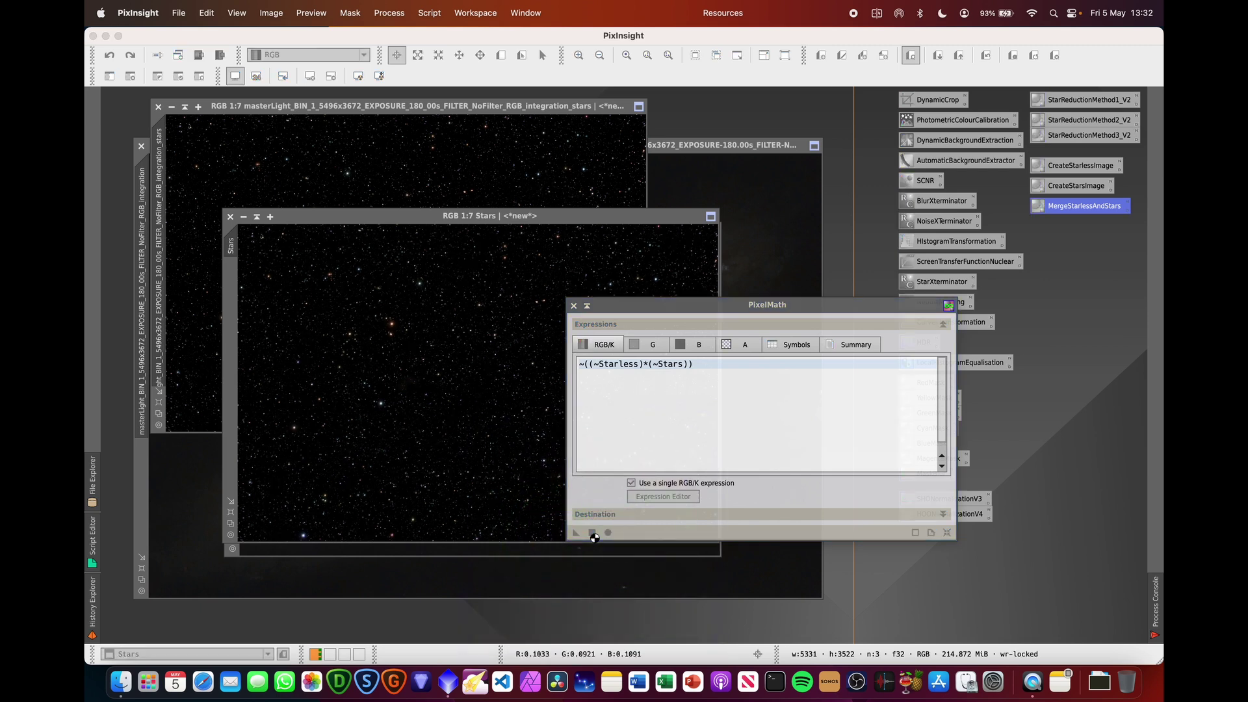
pyautogui.moveTo(630, 304); pyautogui.dragTo(737, 283)
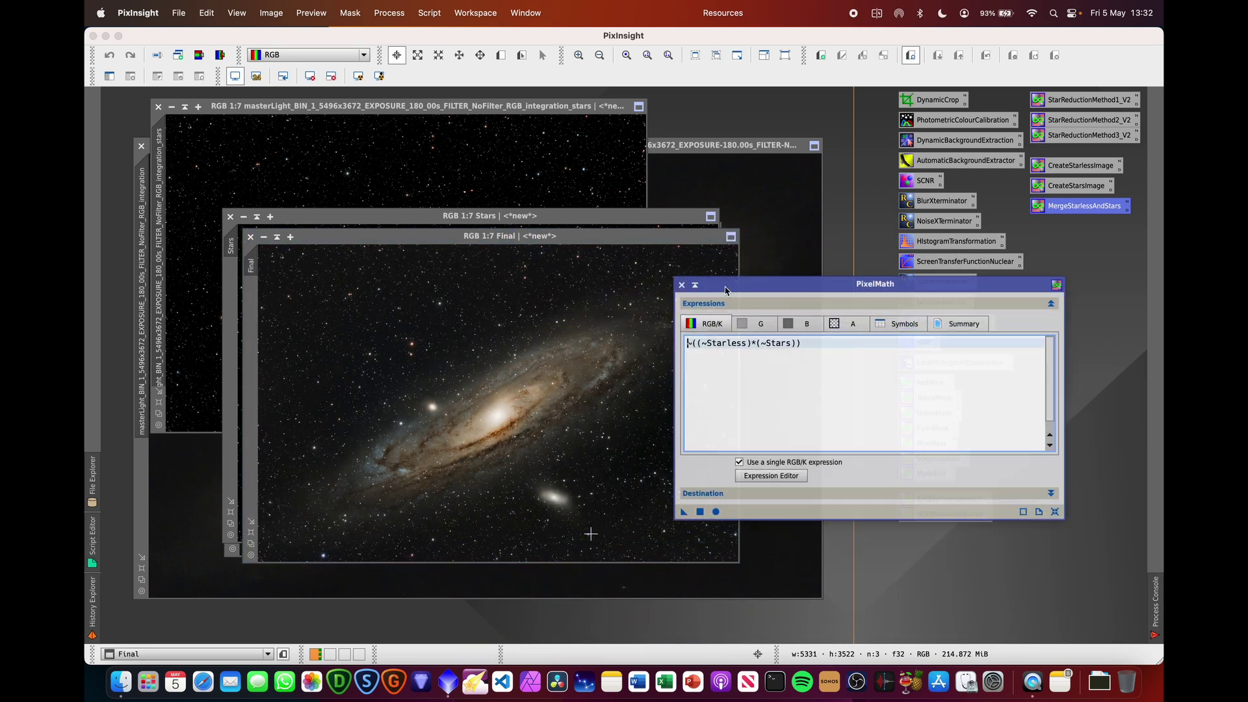
pyautogui.click(681, 286)
pyautogui.doubleClick(599, 237)
pyautogui.moveTo(664, 190); pyautogui.dragTo(660, 132)
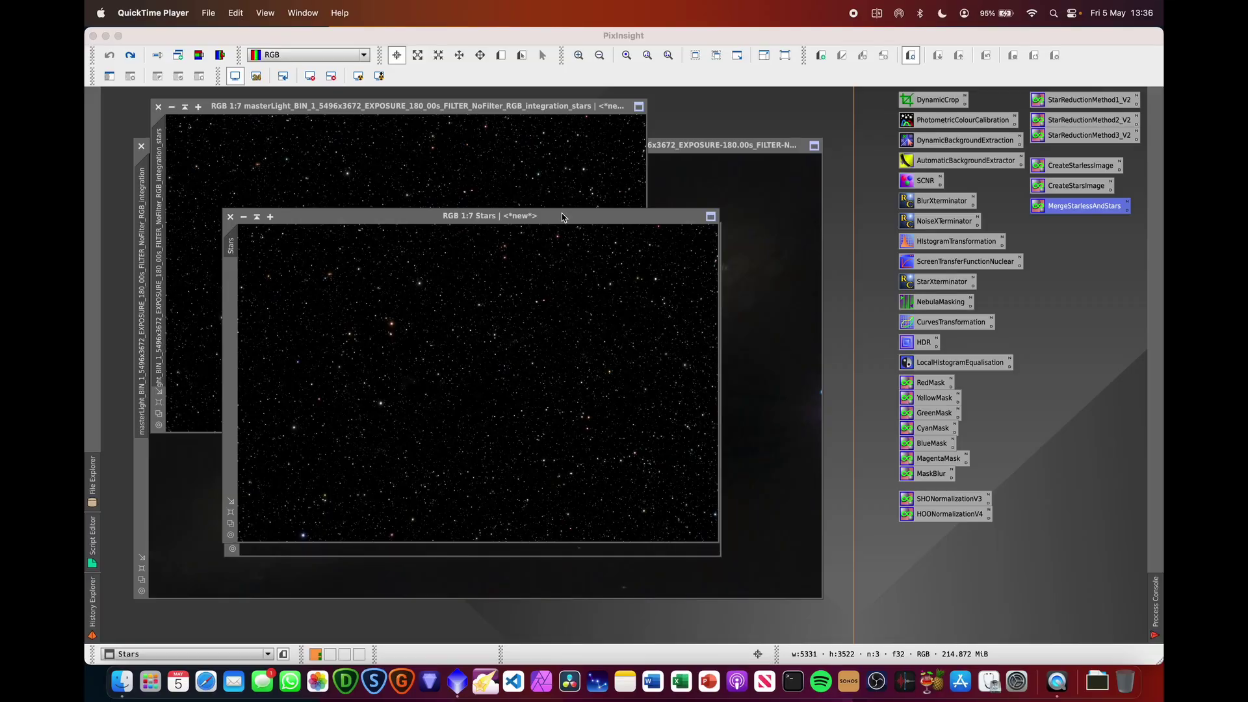
# - Erode the Stars image with MorphologicalTransformation, Erosion (Minimum), size 9, amount 0.85
pyautogui.moveTo(562, 217); pyautogui.dragTo(534, 182)
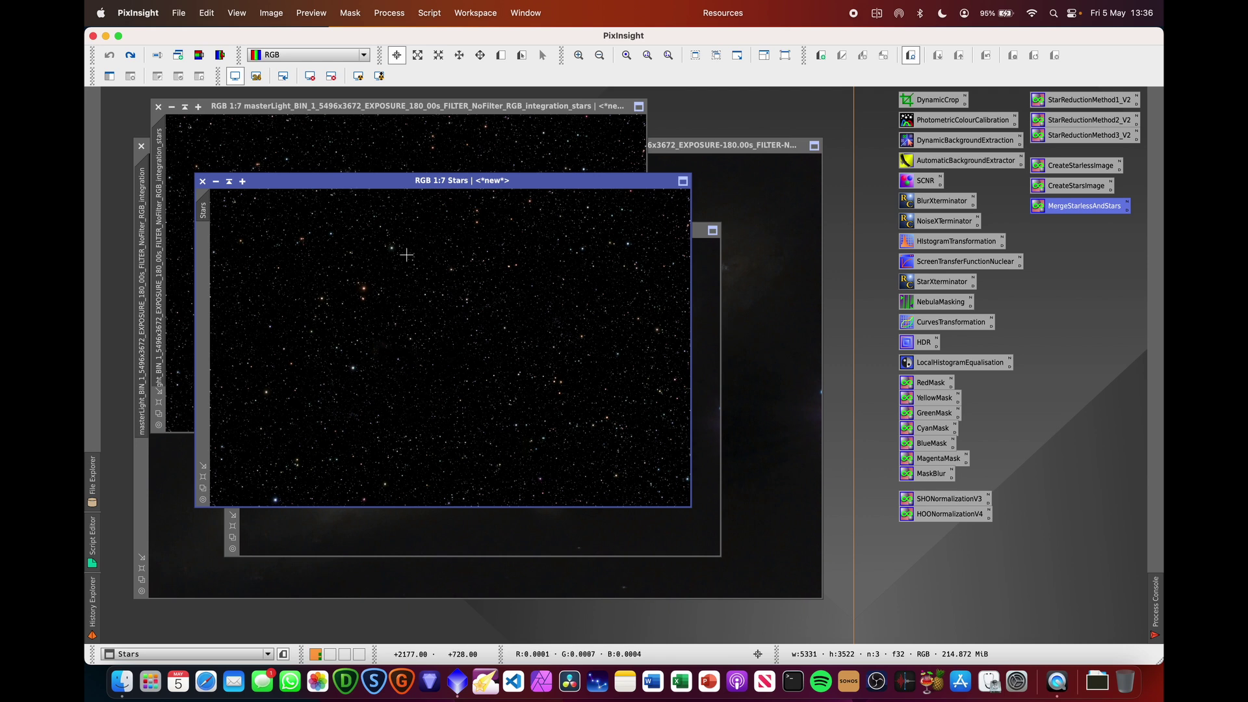
pyautogui.click(387, 7)
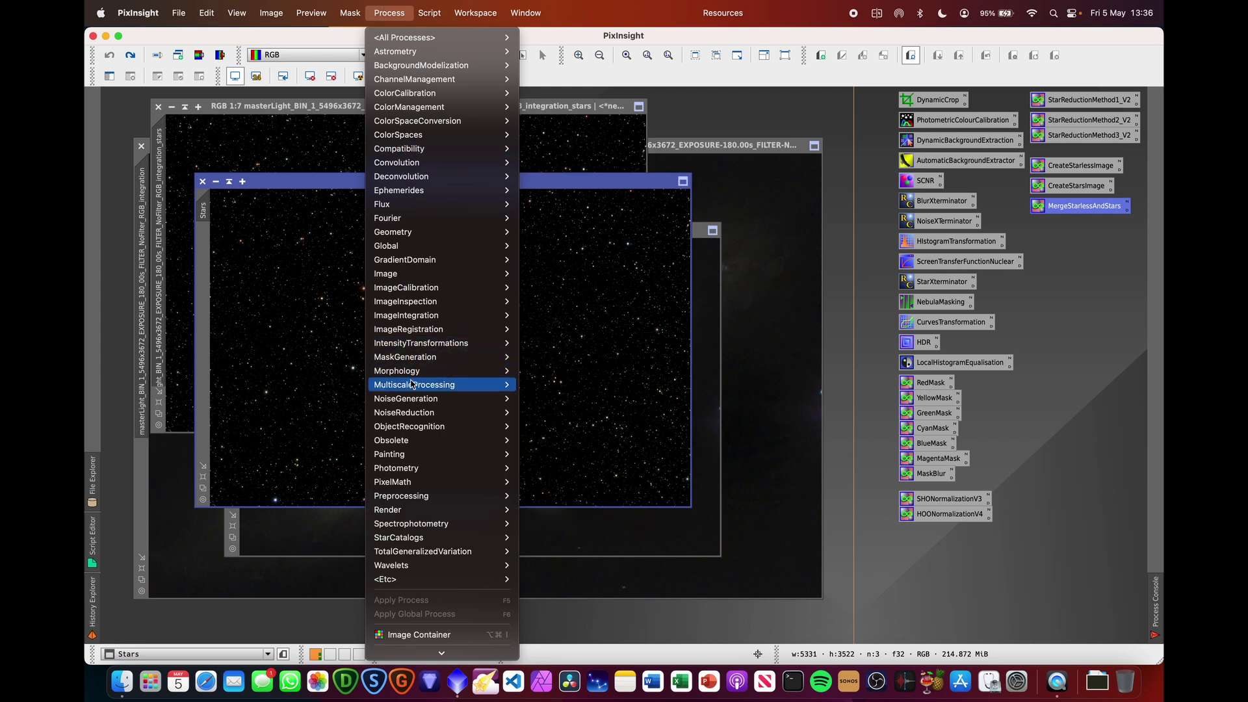
pyautogui.moveTo(421, 373)
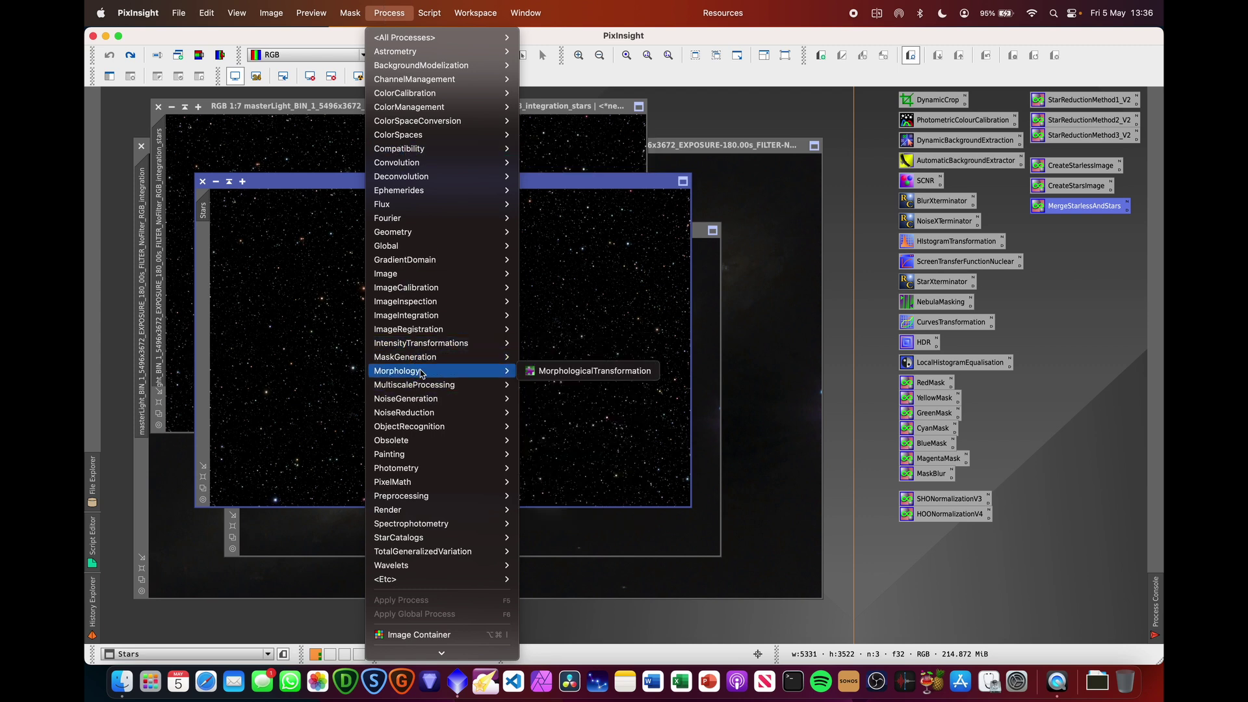
pyautogui.click(595, 372)
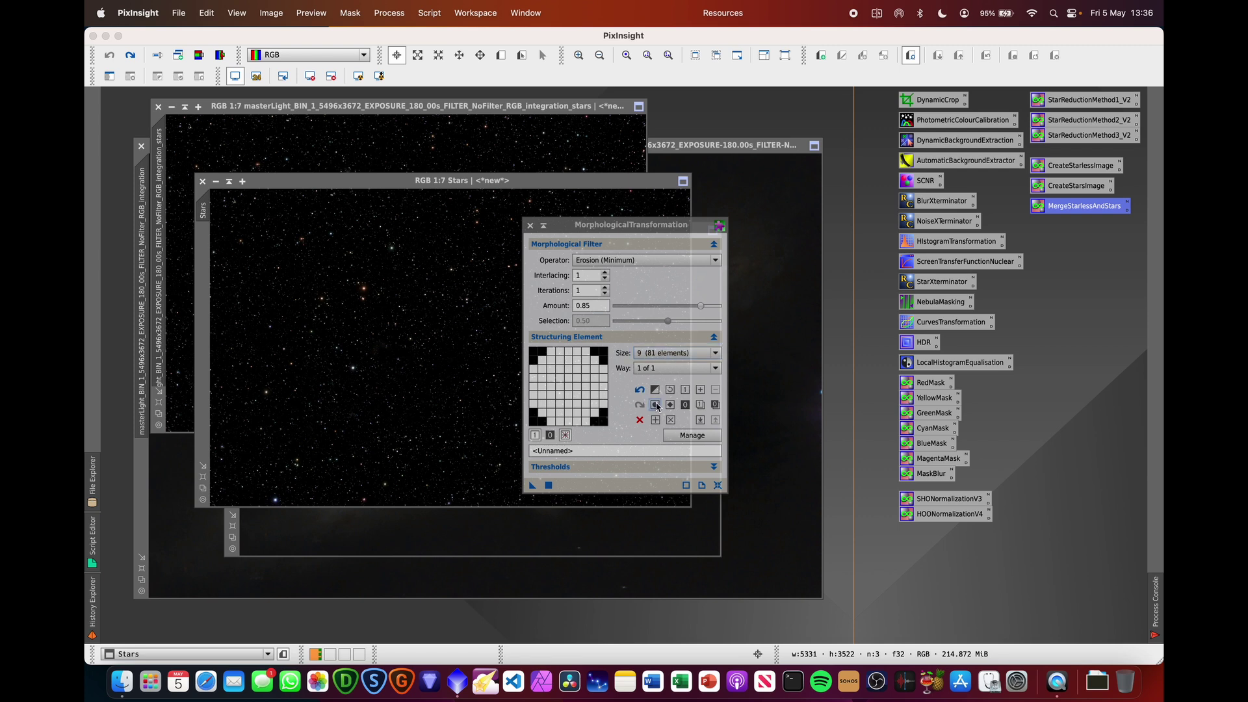
pyautogui.click(671, 352)
pyautogui.click(658, 403)
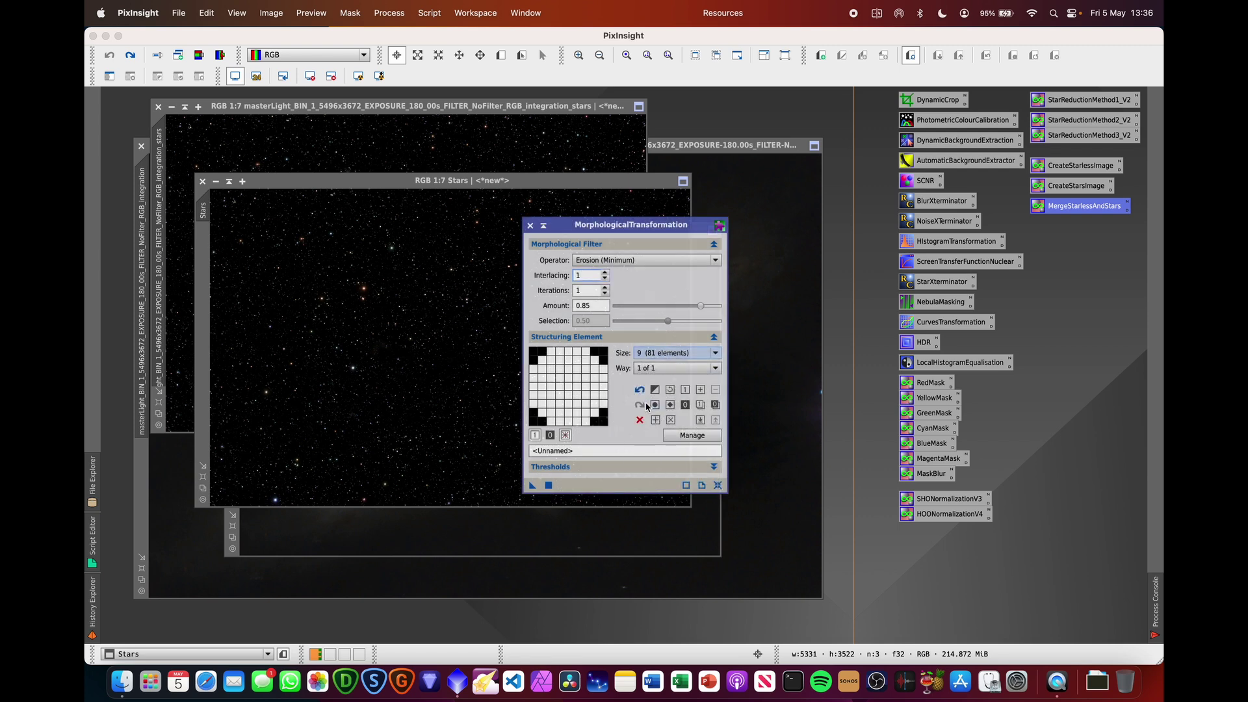
pyautogui.moveTo(531, 487); pyautogui.dragTo(341, 365)
pyautogui.click(529, 224)
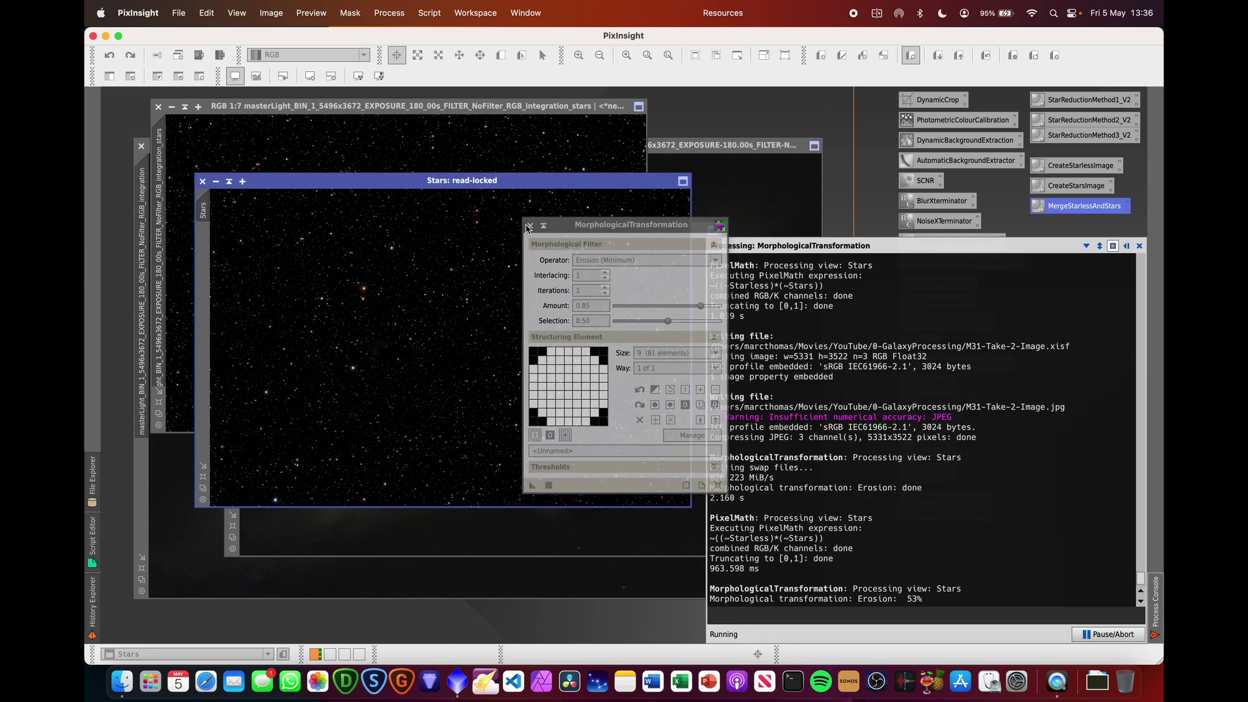
# - Apply the MergeStarlessAndStars PixelMath to create the Final image, then view it at 1:5
pyautogui.doubleClick(1074, 208)
pyautogui.moveTo(751, 477); pyautogui.dragTo(745, 450)
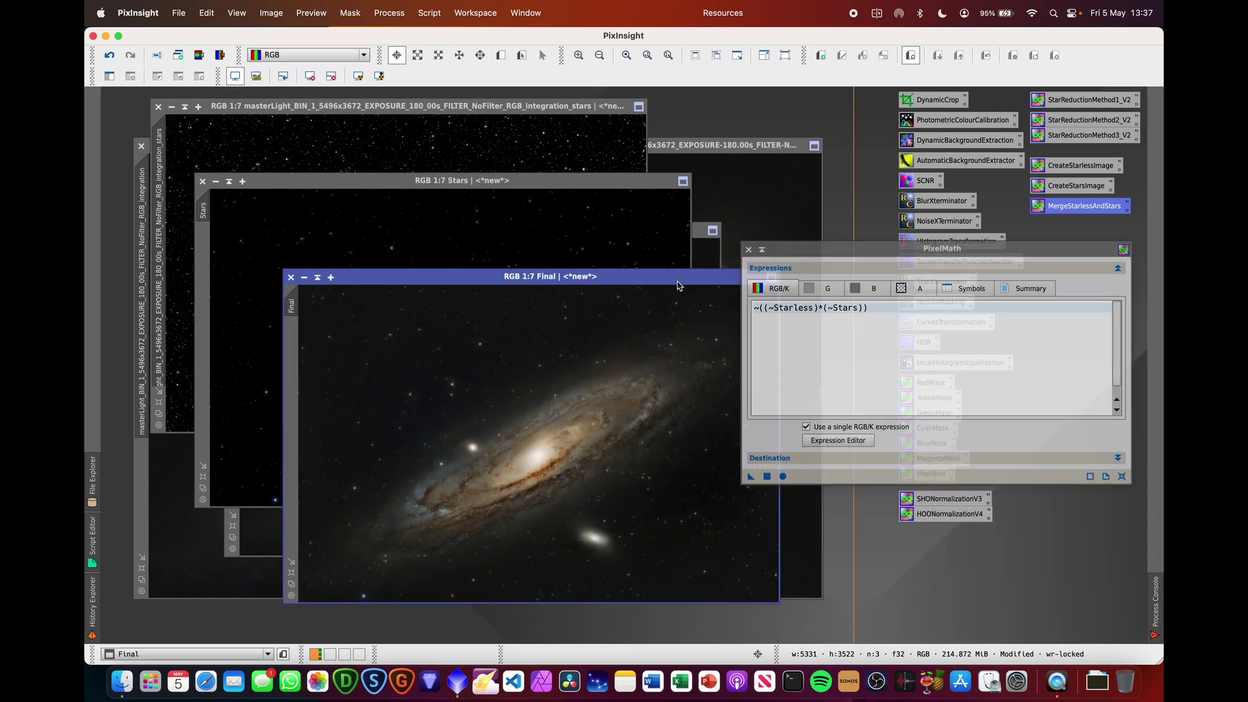
pyautogui.moveTo(663, 280); pyautogui.dragTo(566, 148)
pyautogui.click(746, 251)
pyautogui.press('super+alt+0')
pyautogui.moveTo(615, 148); pyautogui.dragTo(608, 130)
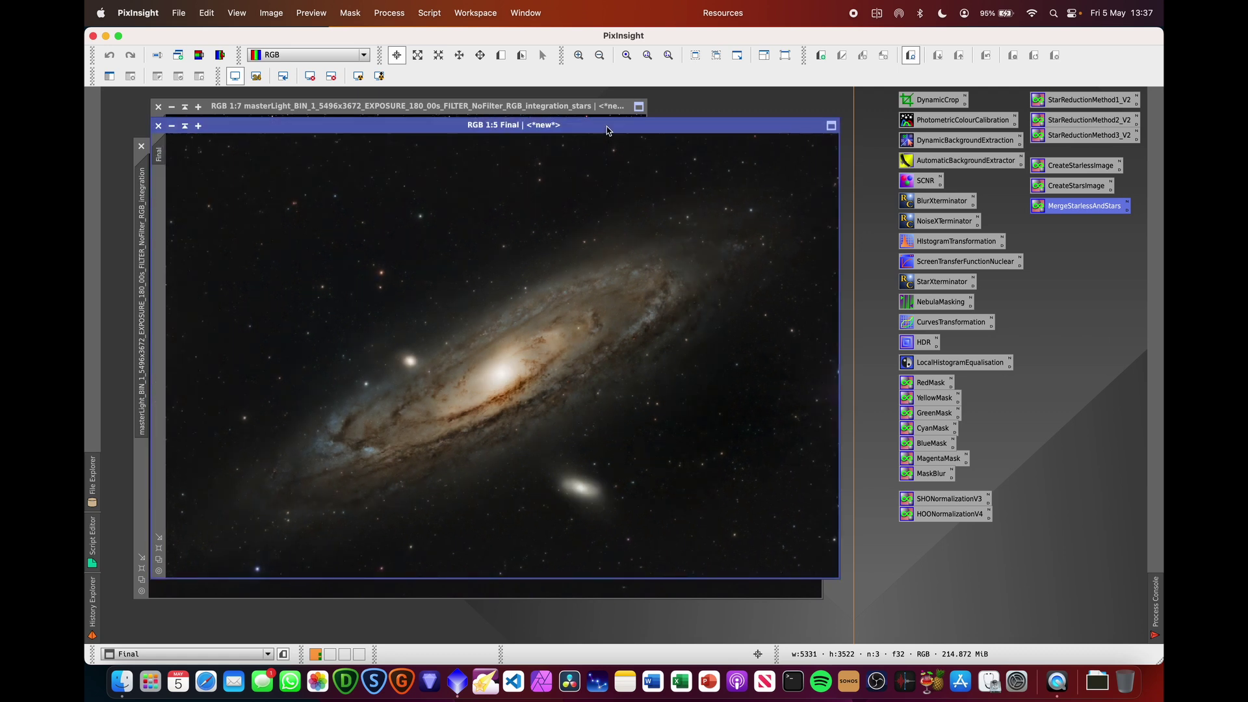